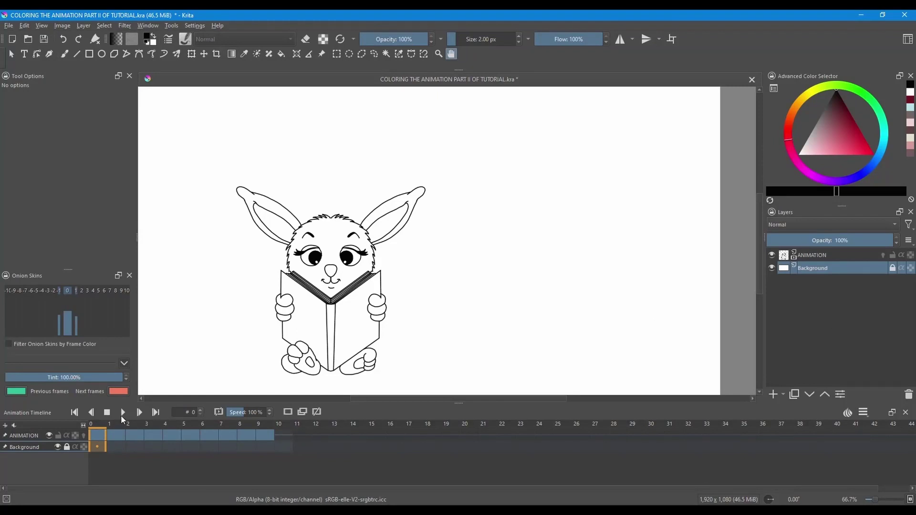
Preview the animation, stop back at frame 0, and switch to the Contiguous Selection Tool
left_click(123, 413)
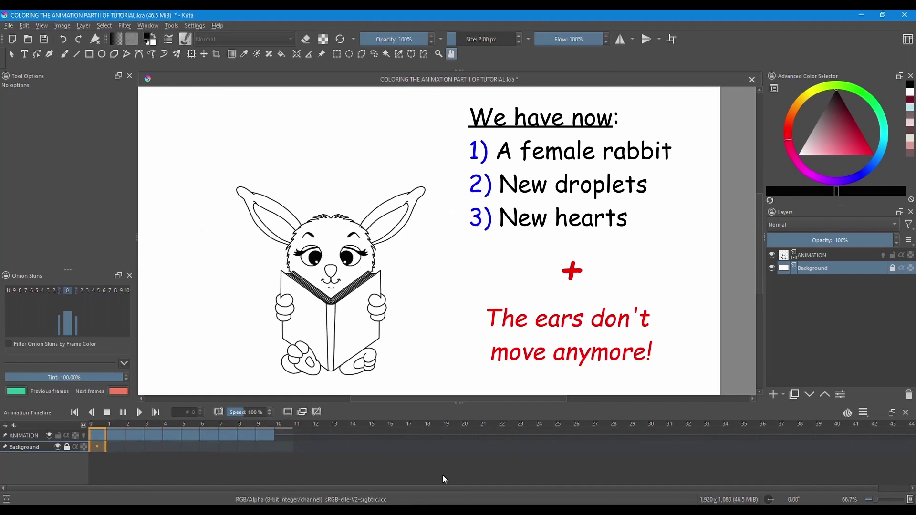
left_click(108, 414)
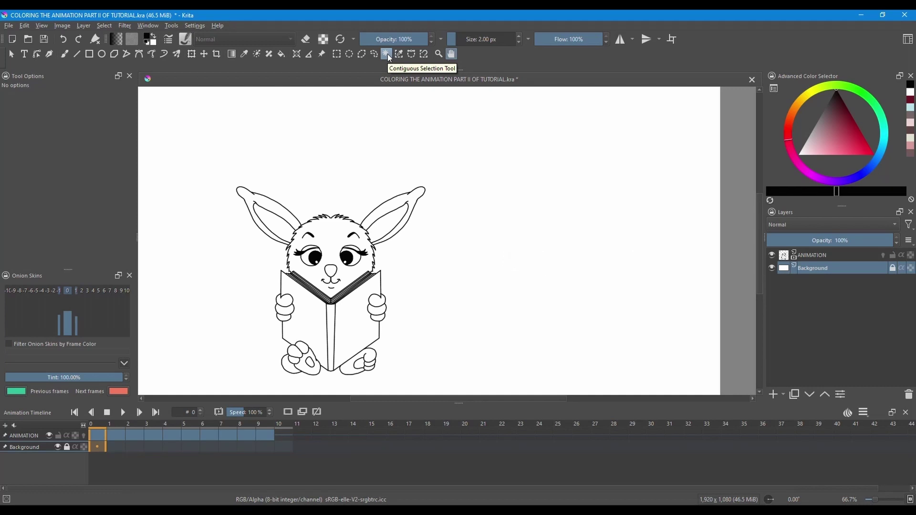
left_click(389, 56)
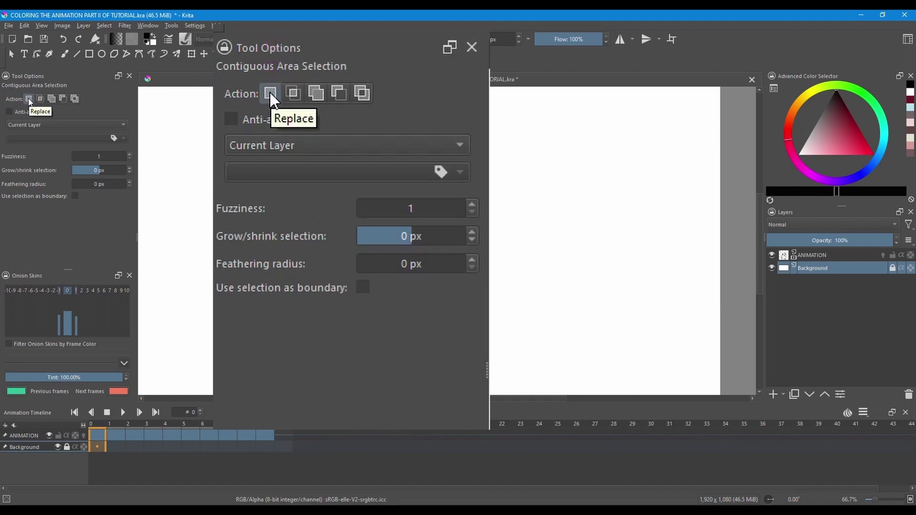
Set contiguous selection to Add mode, anti-aliased, sampling All Layers, growing by 1 px
left_click(316, 92)
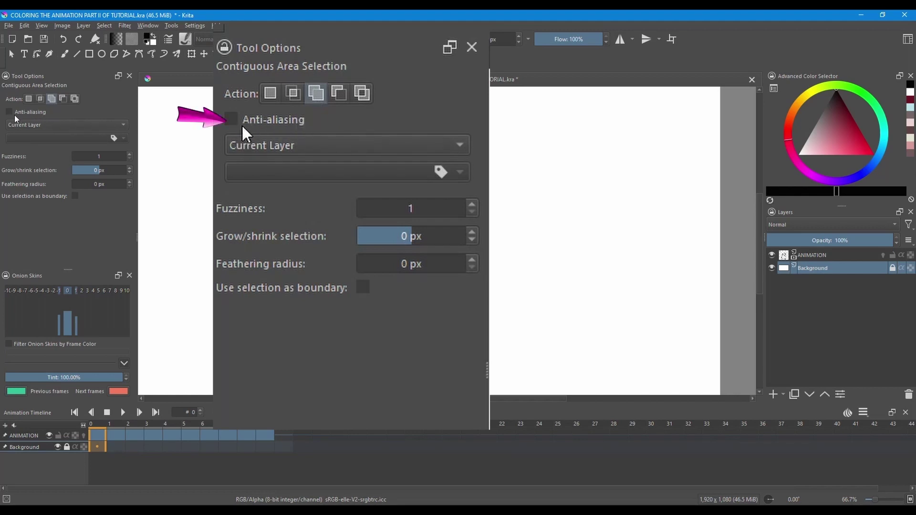
left_click(10, 112)
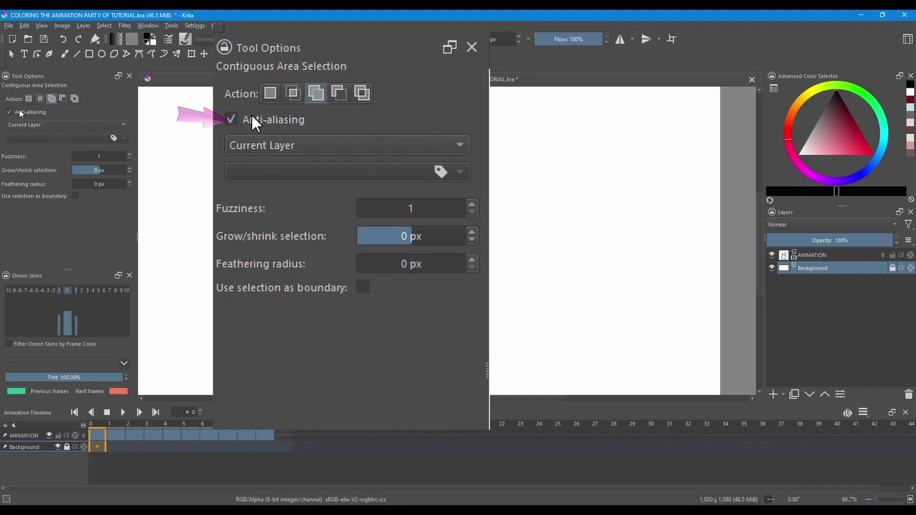
left_click(124, 127)
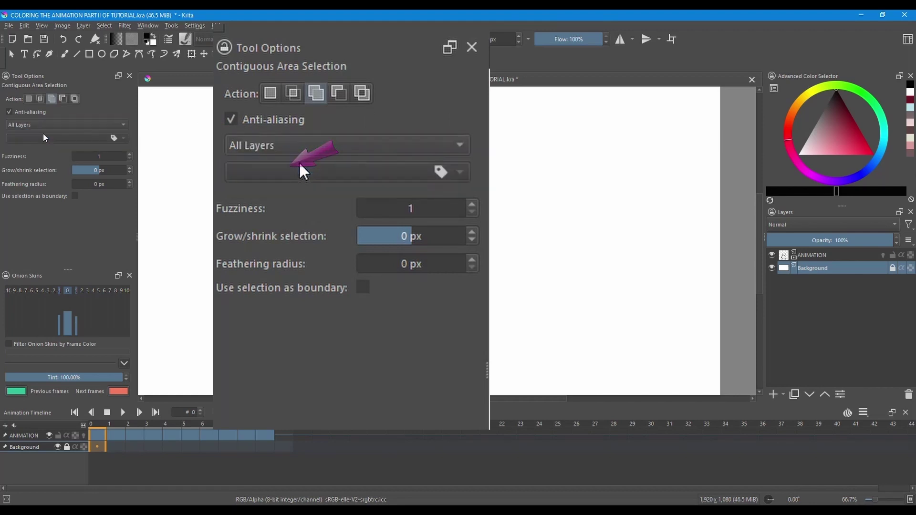
left_click(43, 134)
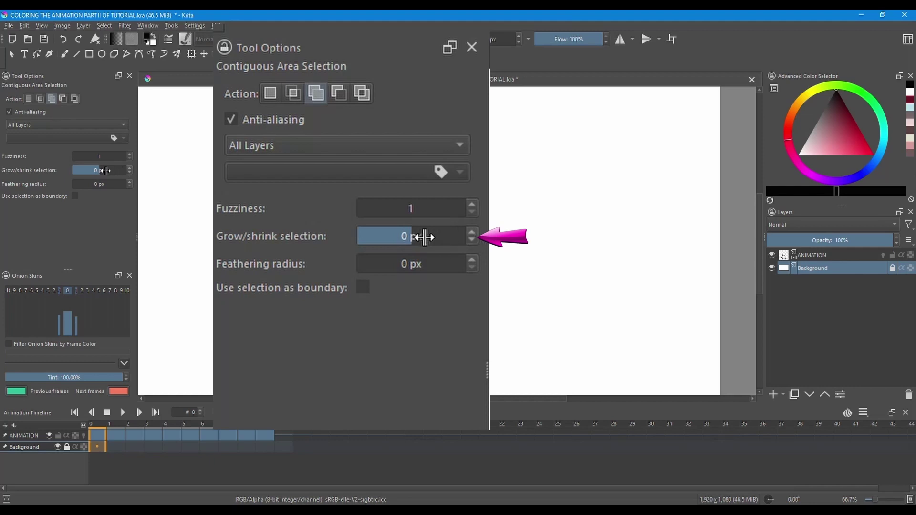
left_click_drag(421, 237, 429, 237)
key("BackSpace")
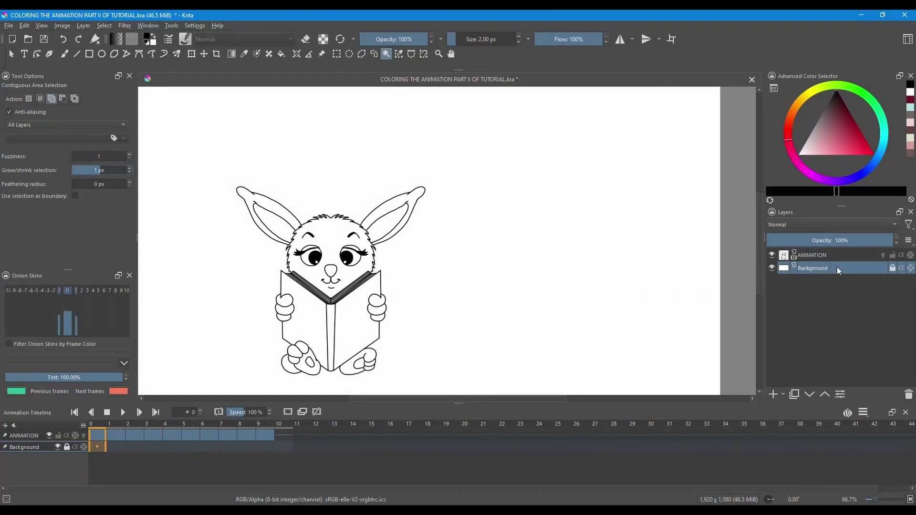
Add a paint layer named COLORS above Background with a blank keyframe at frame 0
left_click(774, 396)
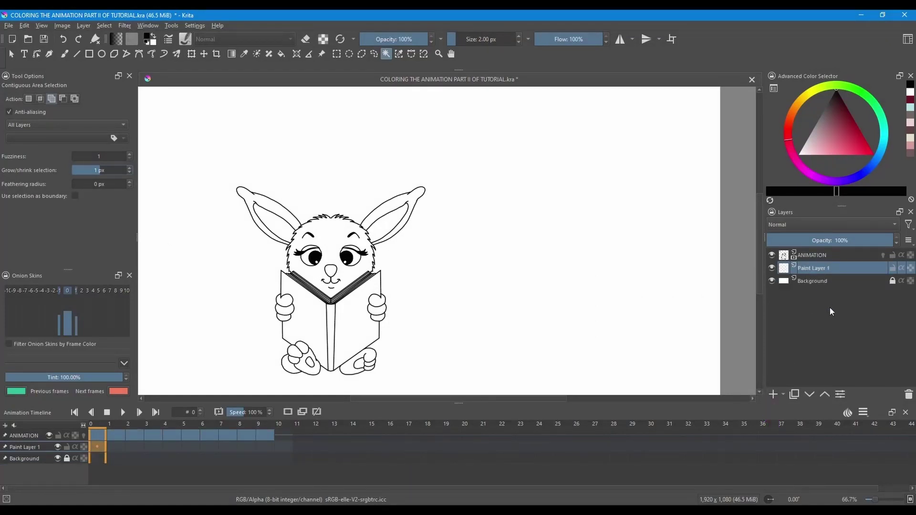
key("F2")
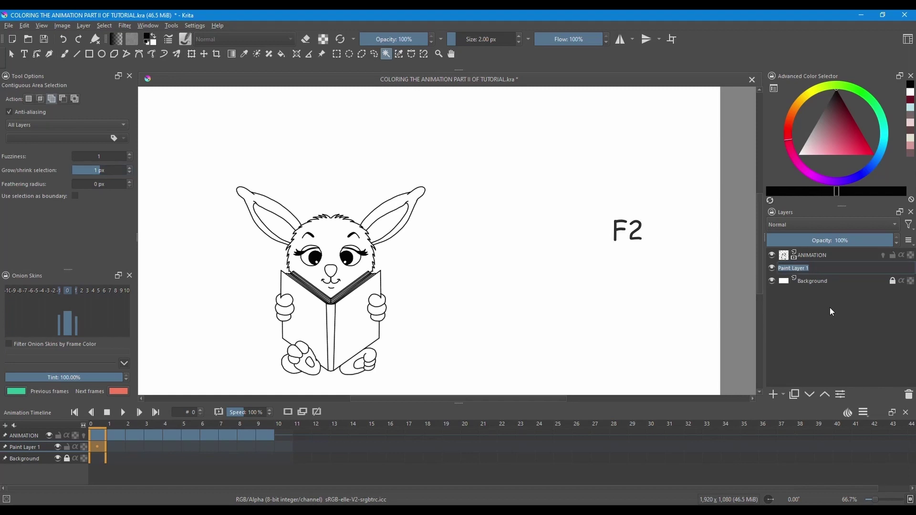
type("COLORS")
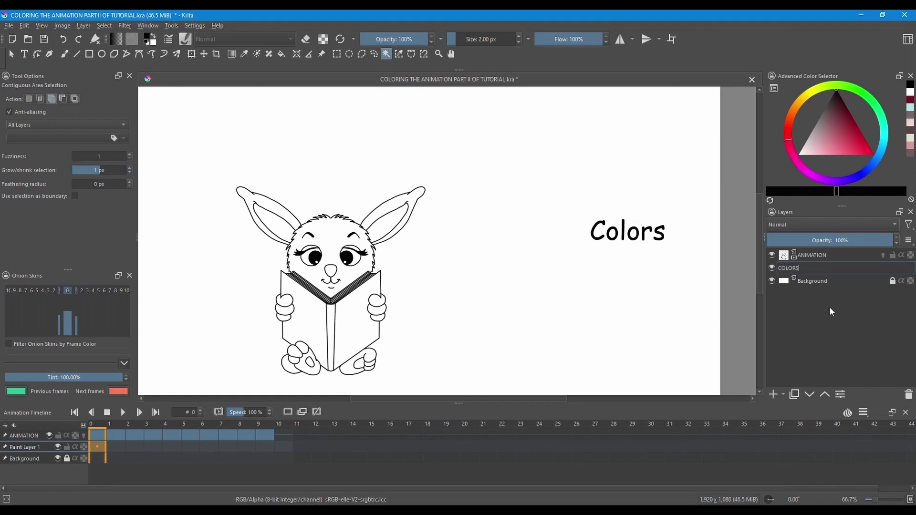
key("Return")
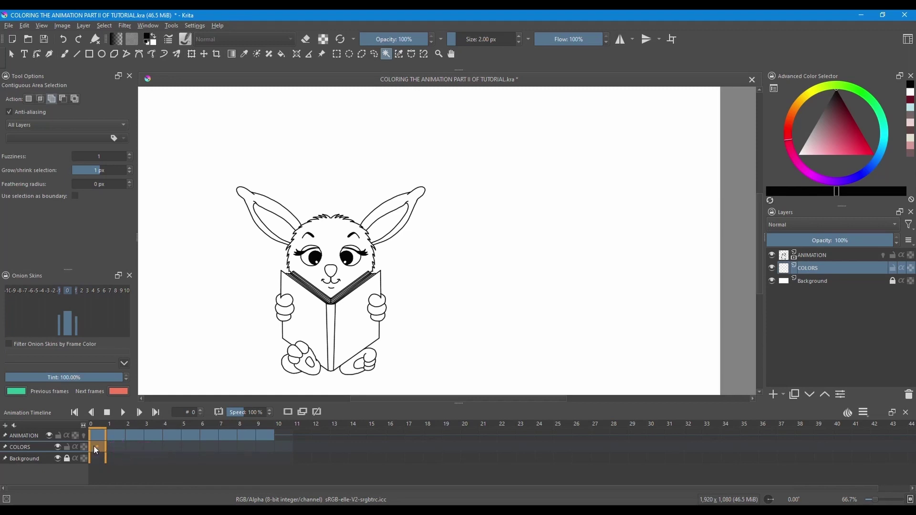
right_click(94, 446)
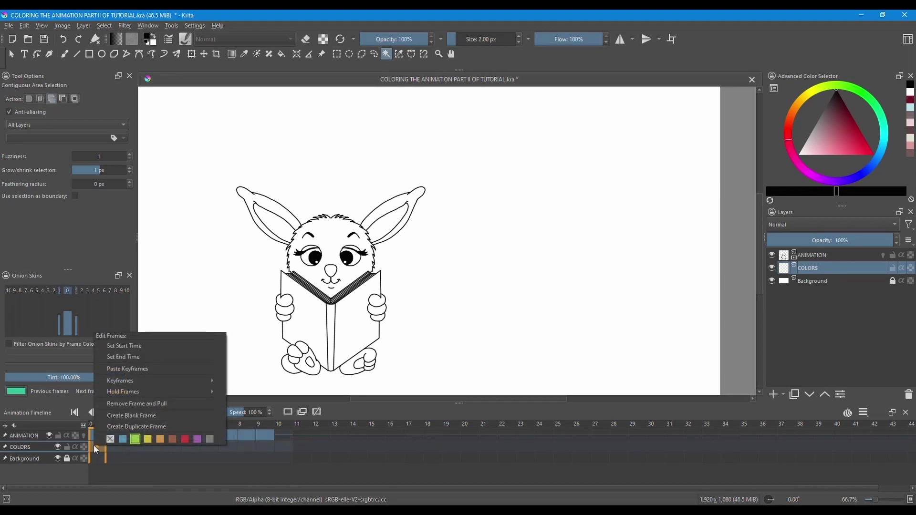
left_click(171, 415)
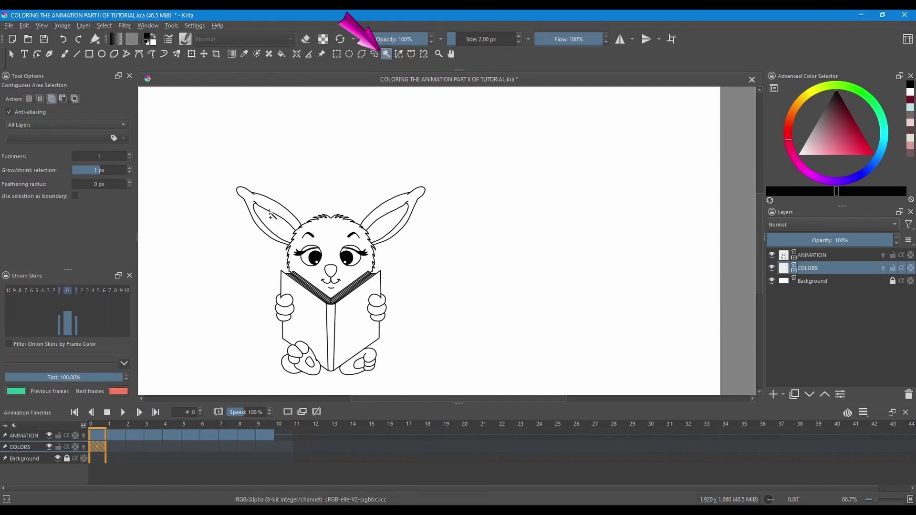
Magic-wand select the rabbit's head, outer ear bands and the three fingers on each hand
left_click_drag(303, 205, 310, 177)
scroll(310, 177, "up", 1)
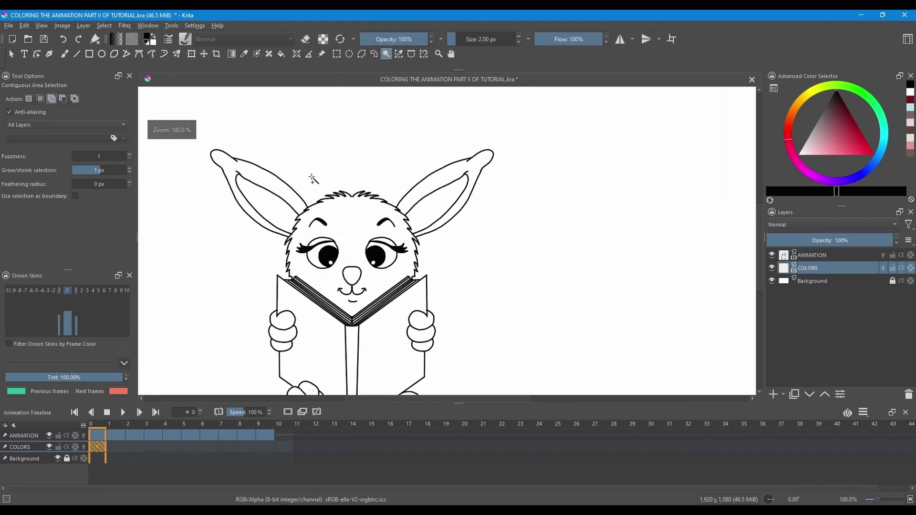
left_click_drag(345, 249, 347, 223)
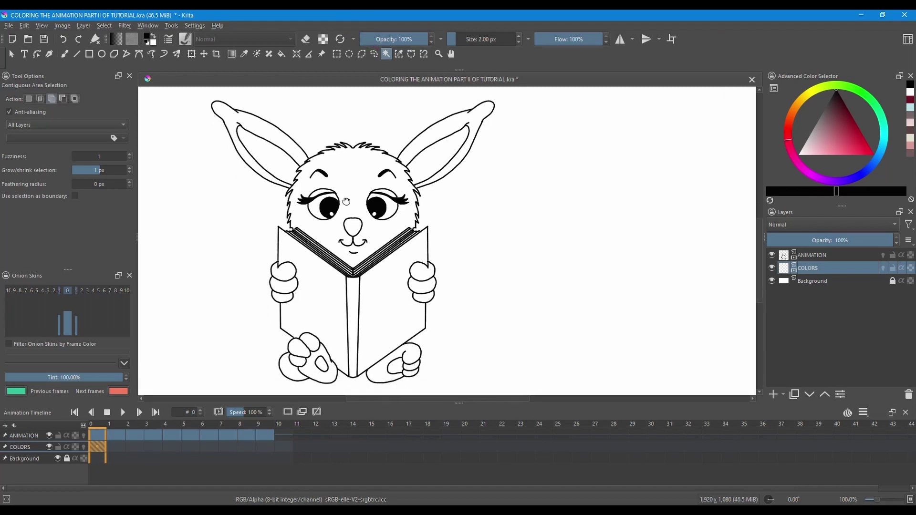
left_click(254, 150)
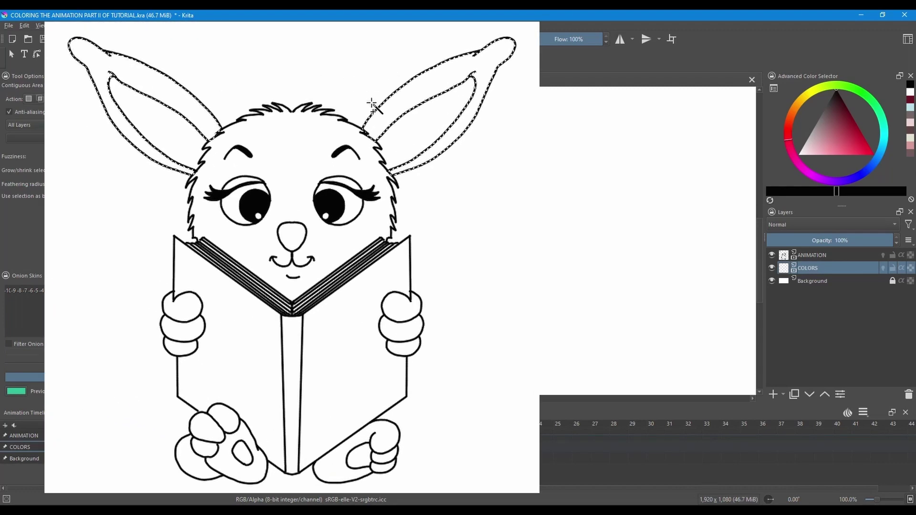
left_click(189, 317)
left_click(190, 325)
left_click(184, 347)
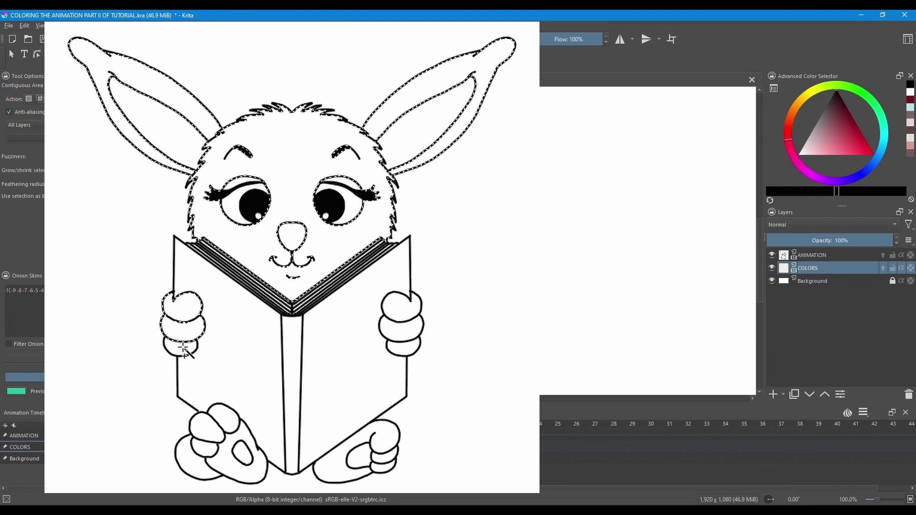
left_click(386, 313)
left_click(406, 326)
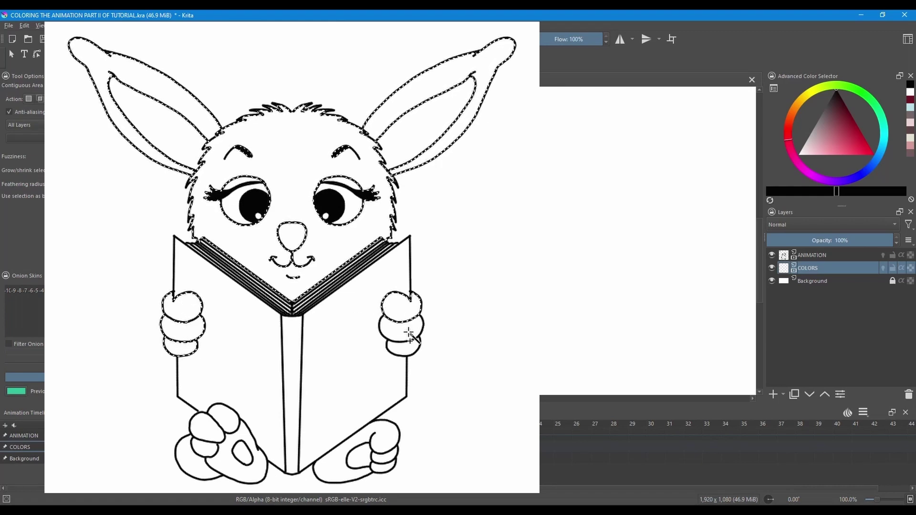
left_click(412, 345)
Add both feet and toes to the selection, fill it grey-brown, and deselect
left_click(387, 438)
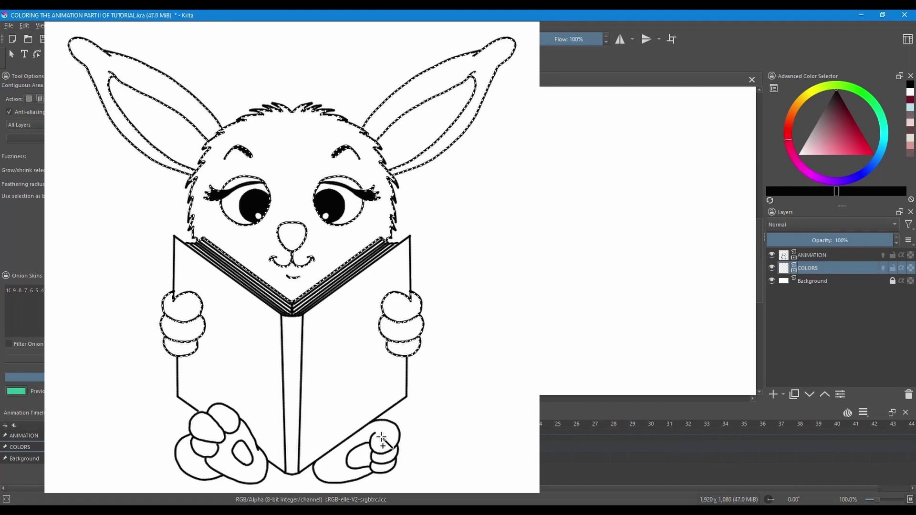
left_click(384, 446)
left_click(386, 455)
left_click(385, 465)
left_click(200, 461)
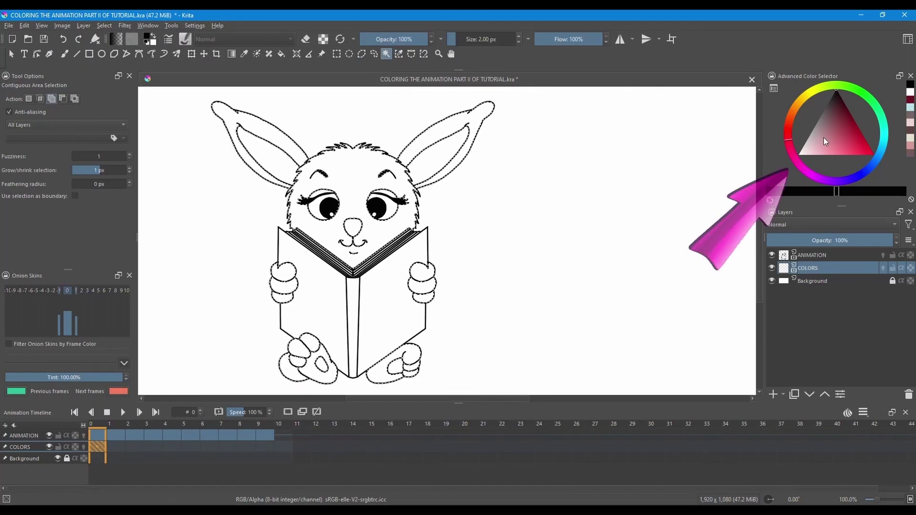
left_click_drag(823, 137, 825, 116)
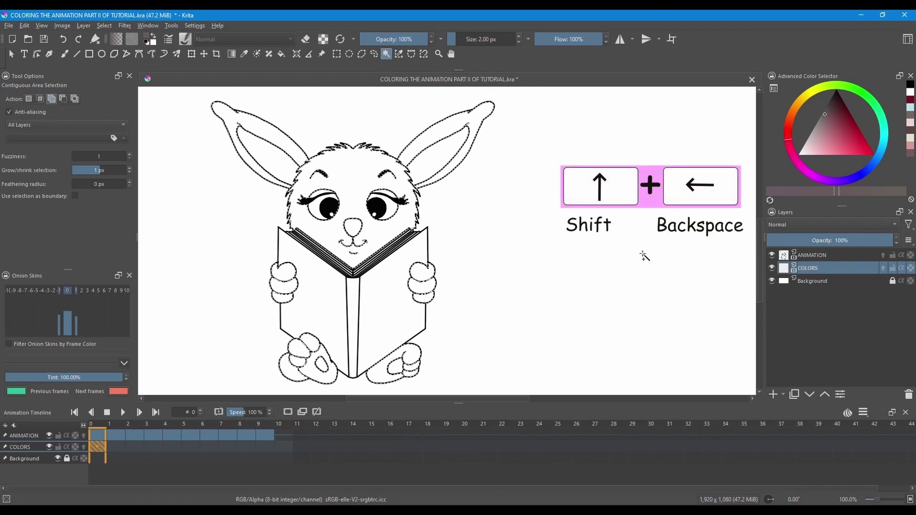
key("shift+BackSpace")
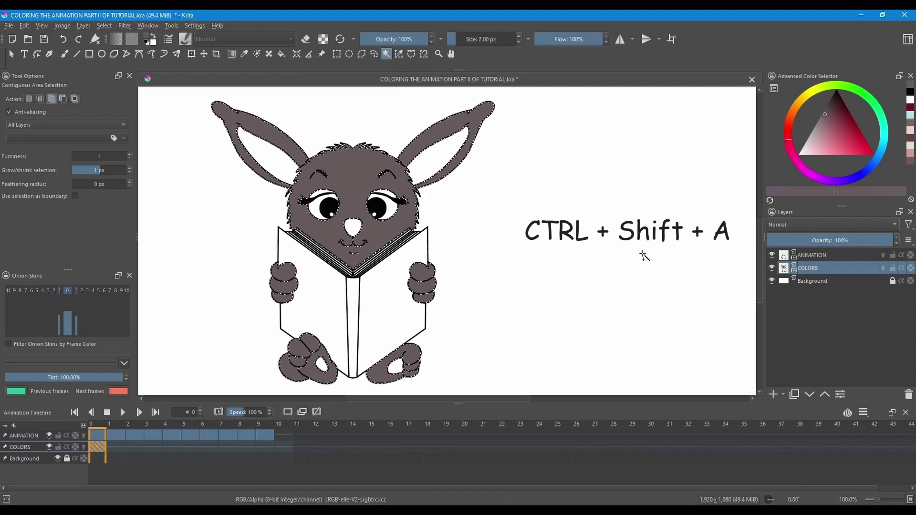
key("ctrl+shift+a")
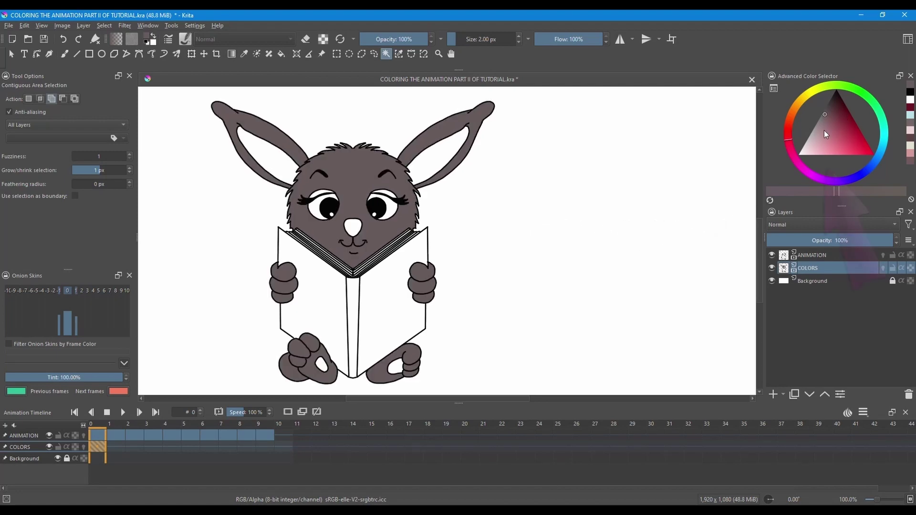
Fill the inner ears, nose and paw pads with light pink, then deselect
left_click_drag(825, 131, 826, 147)
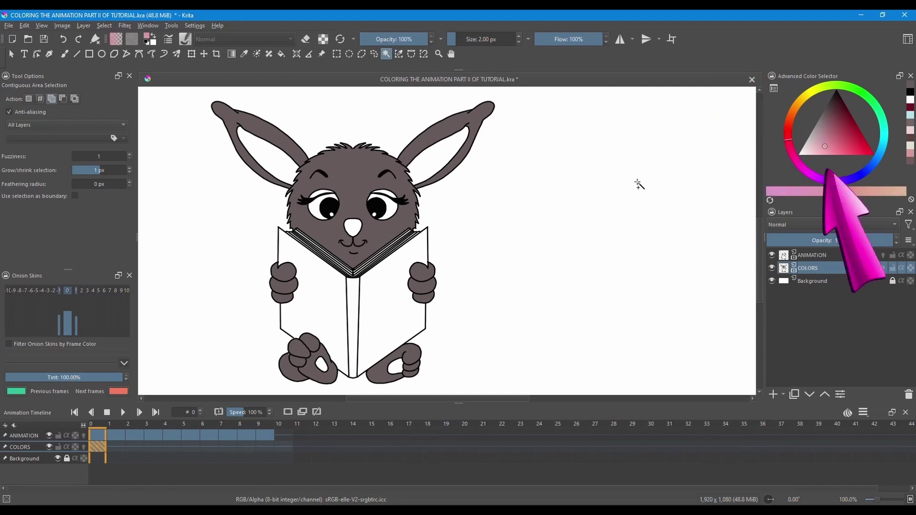
left_click(444, 160)
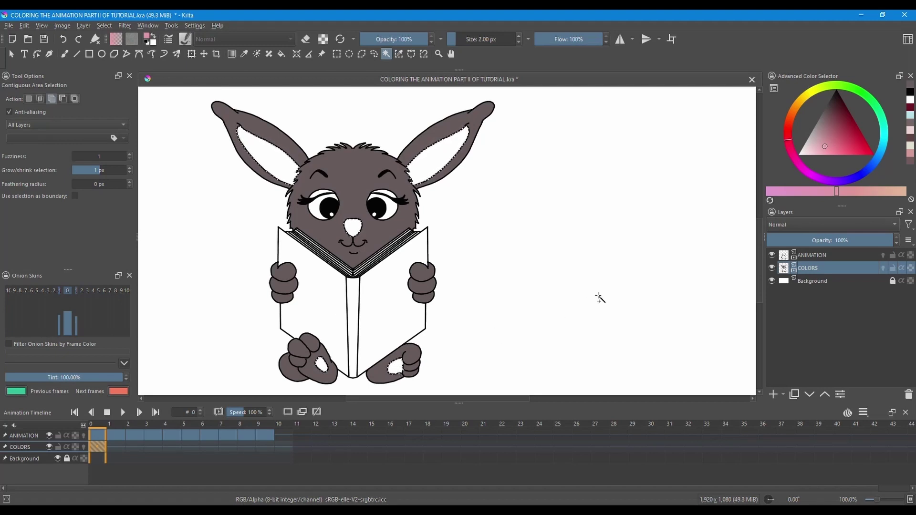
key("shift+BackSpace")
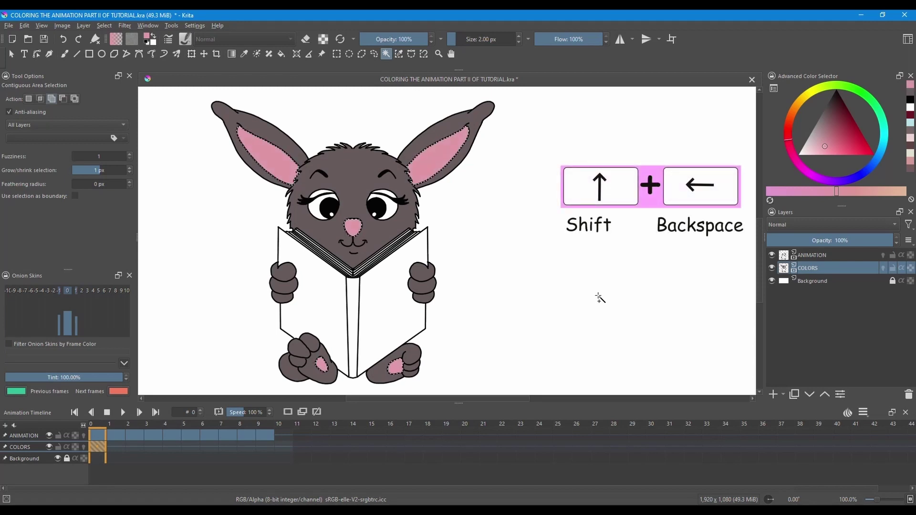
key("ctrl+shift+a")
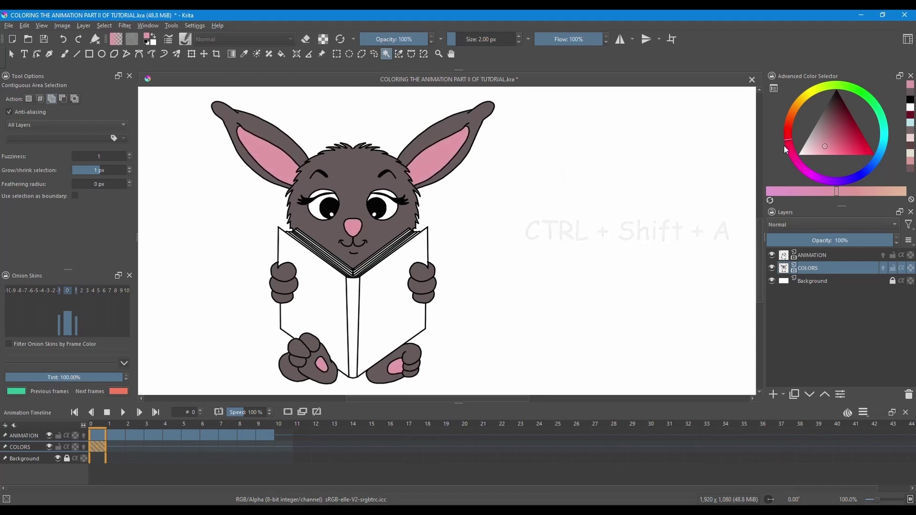
Select both pages of the book, fill them with dark crimson, and deselect
left_click(852, 128)
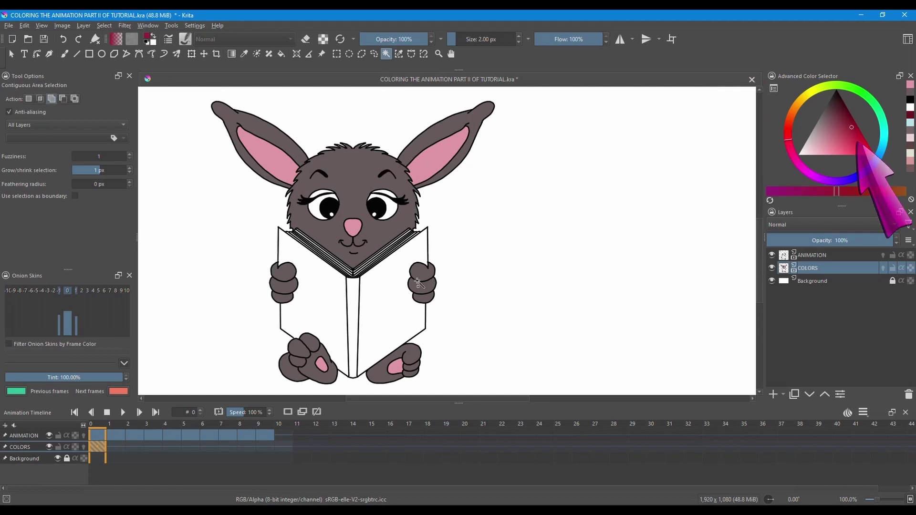
left_click(359, 297)
left_click(334, 301)
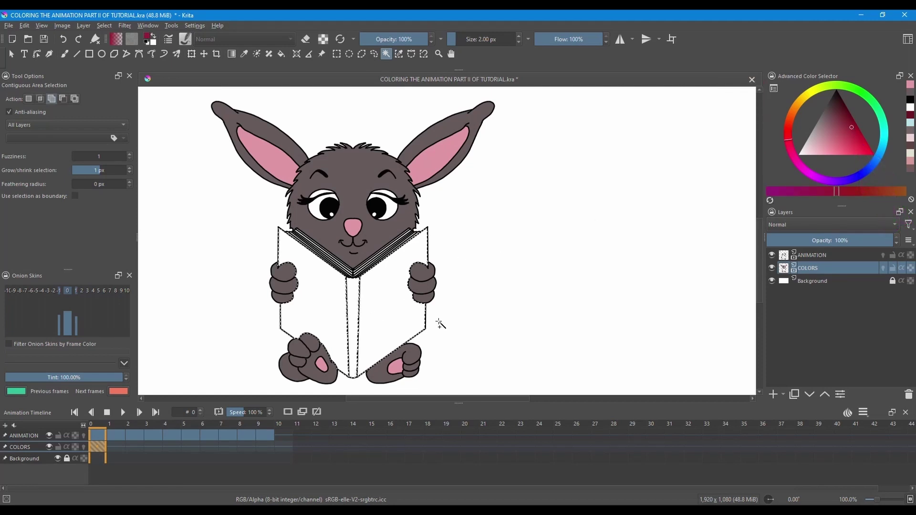
key("shift+BackSpace")
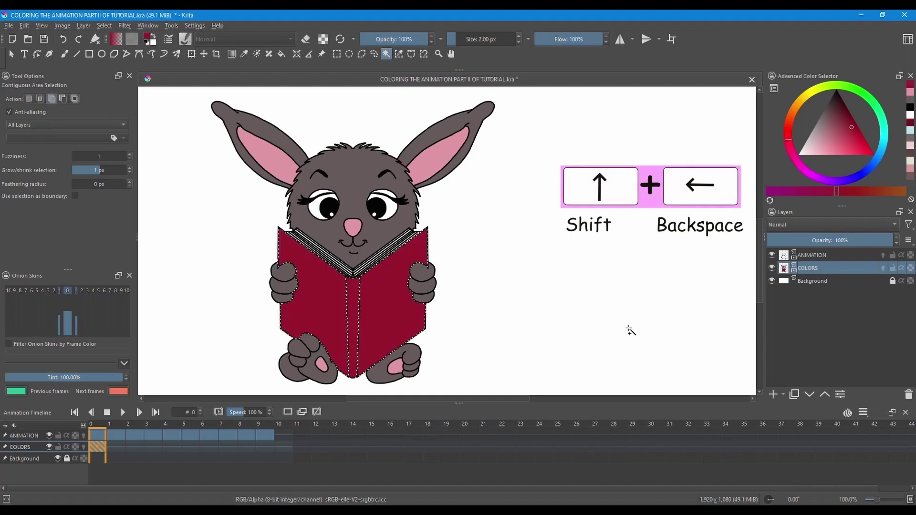
key("ctrl+shift+a")
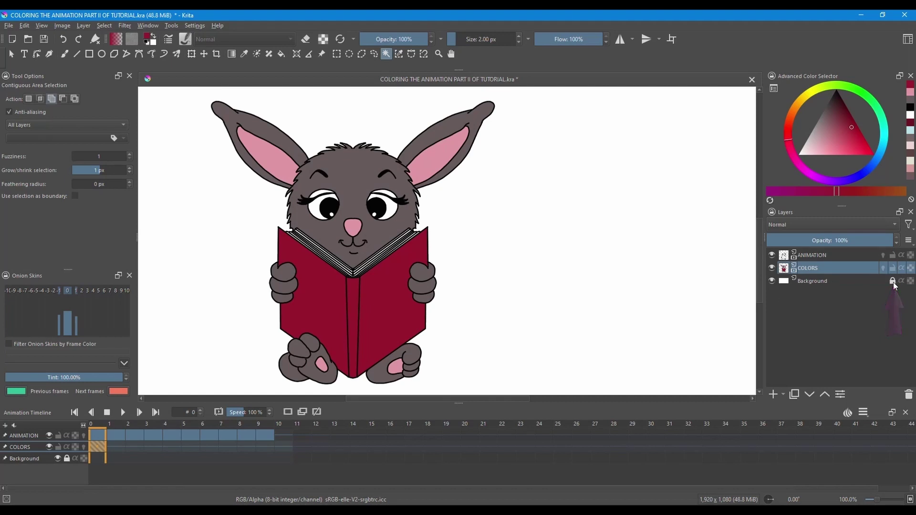
Fill the Background layer with ochre gold, then refill it with a lighter, softer gold
left_click(817, 283)
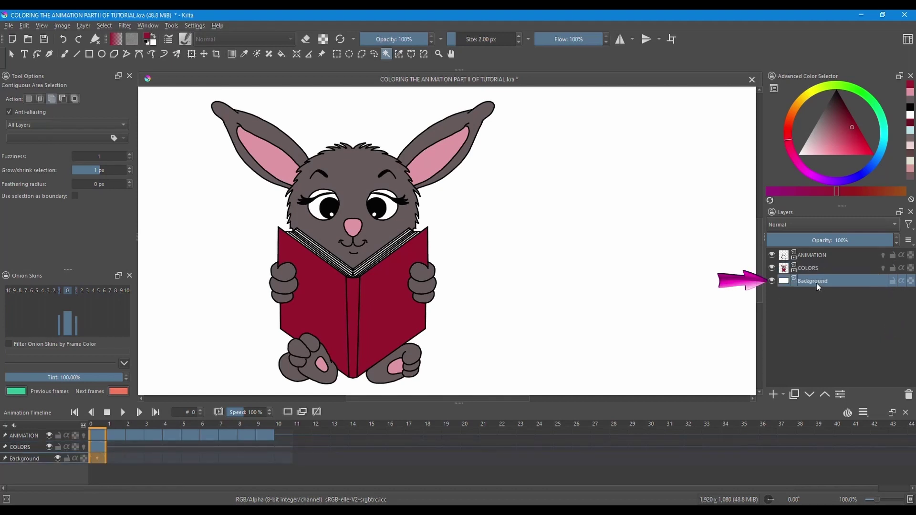
left_click(798, 105)
left_click_drag(797, 104, 800, 104)
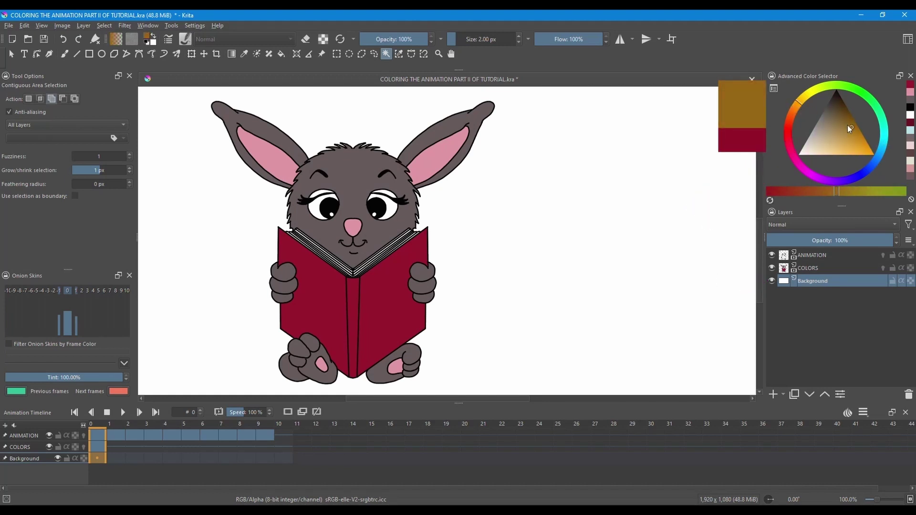
mouse_move(847, 125)
left_mouse_down()
mouse_move(830, 124)
mouse_move(842, 115)
left_mouse_up()
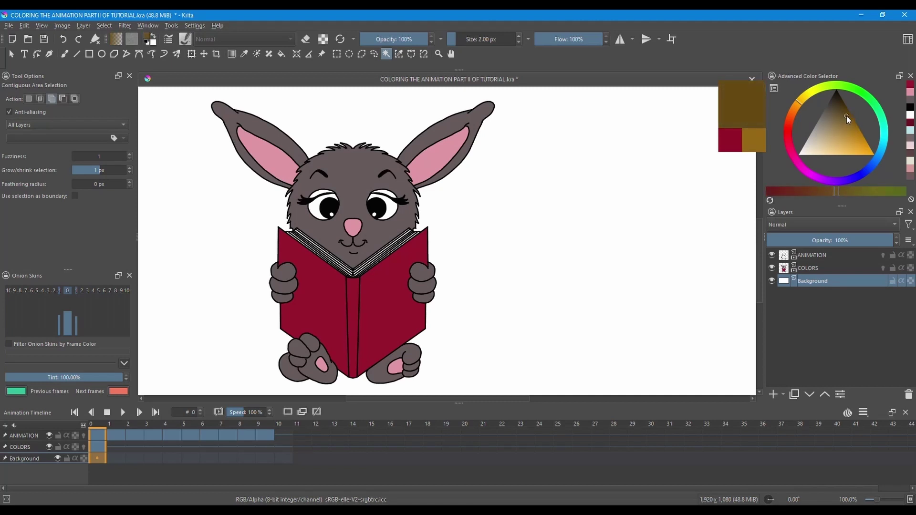
left_click_drag(800, 103, 858, 138)
key("shift+BackSpace")
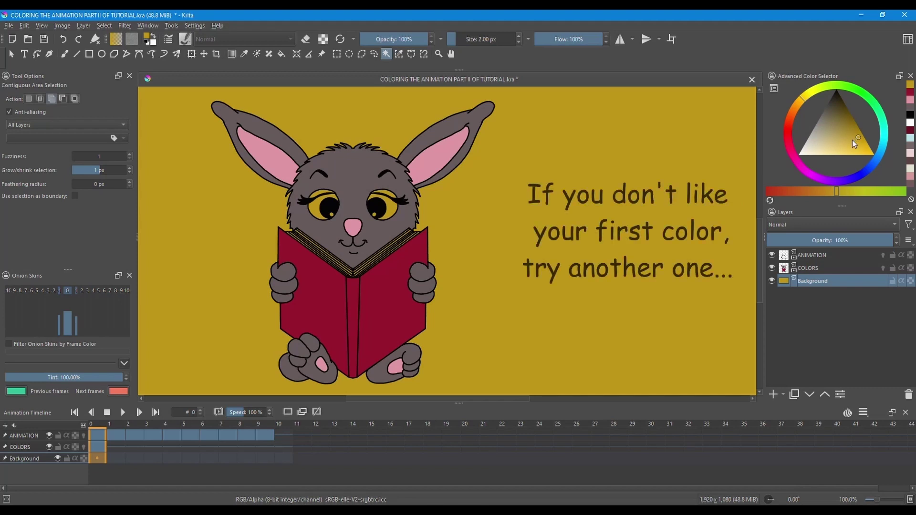
left_click_drag(853, 139, 840, 144)
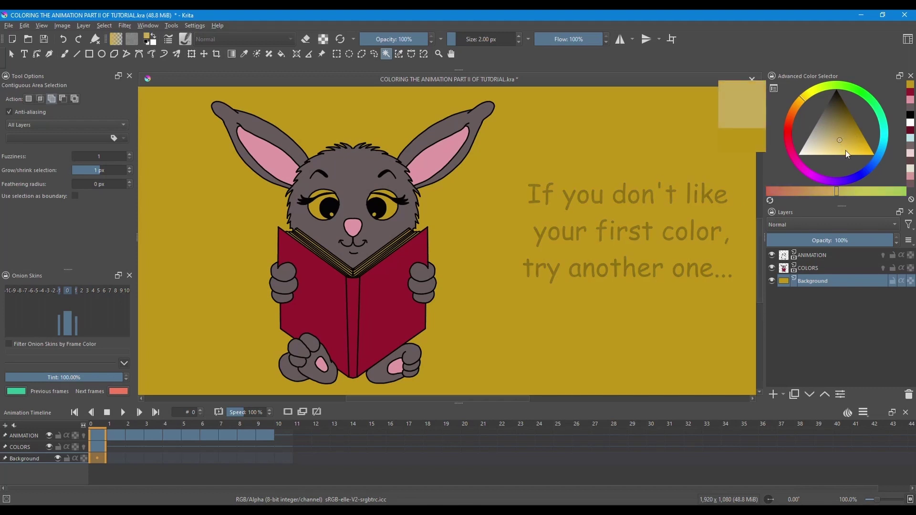
key("shift+BackSpace")
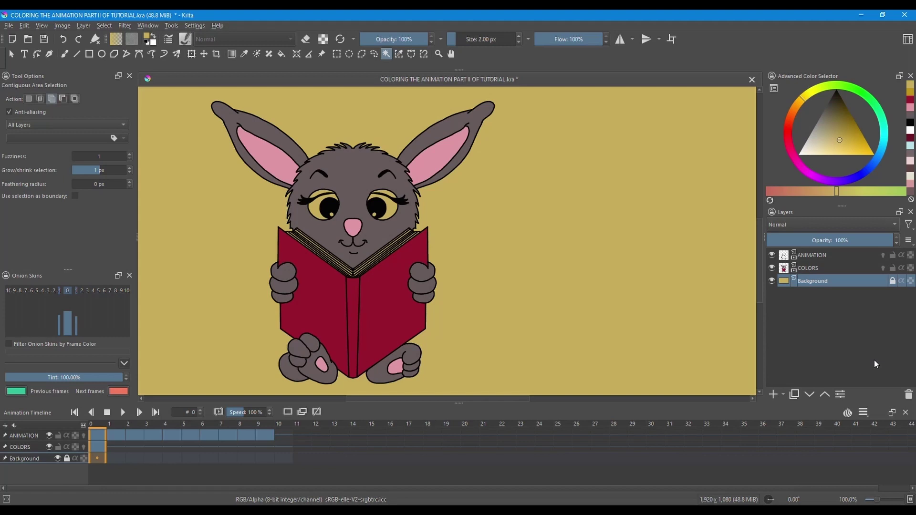
Select both eye whites and fill them with near-white on the COLORS layer, then deselect
left_click(338, 204)
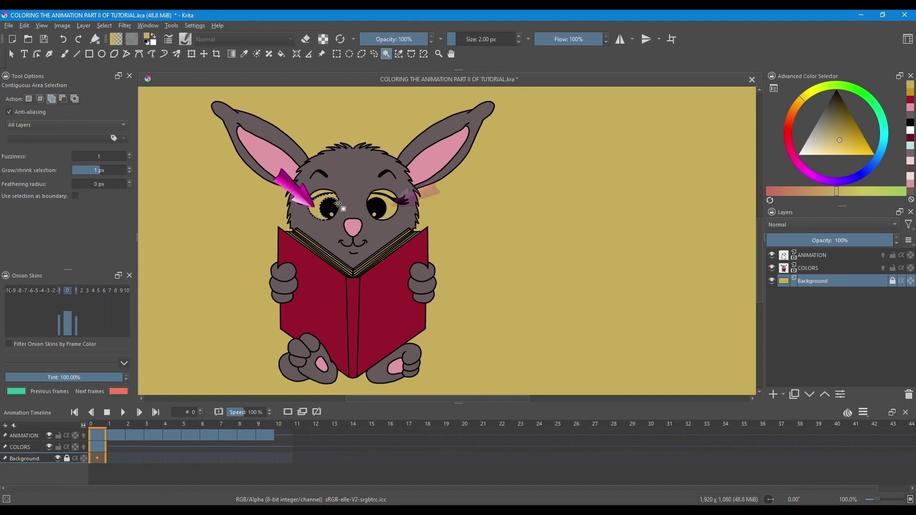
left_click(389, 210)
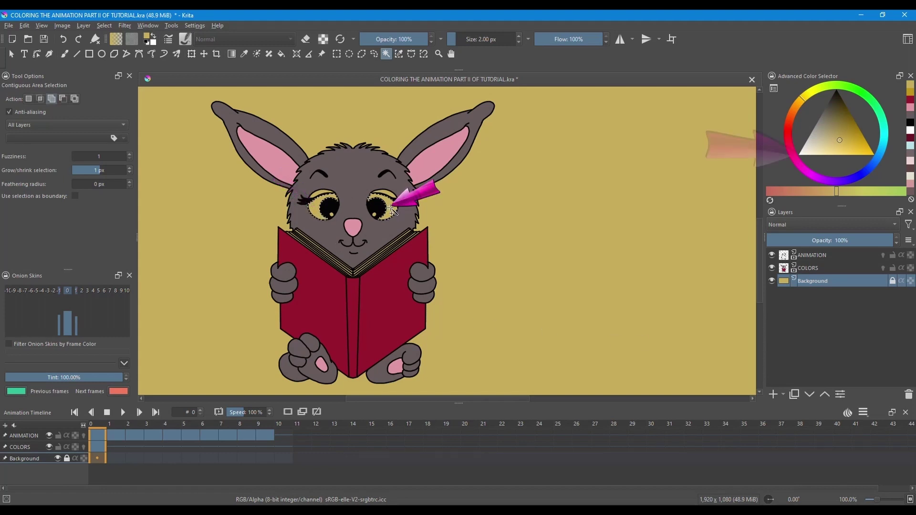
left_click(805, 152)
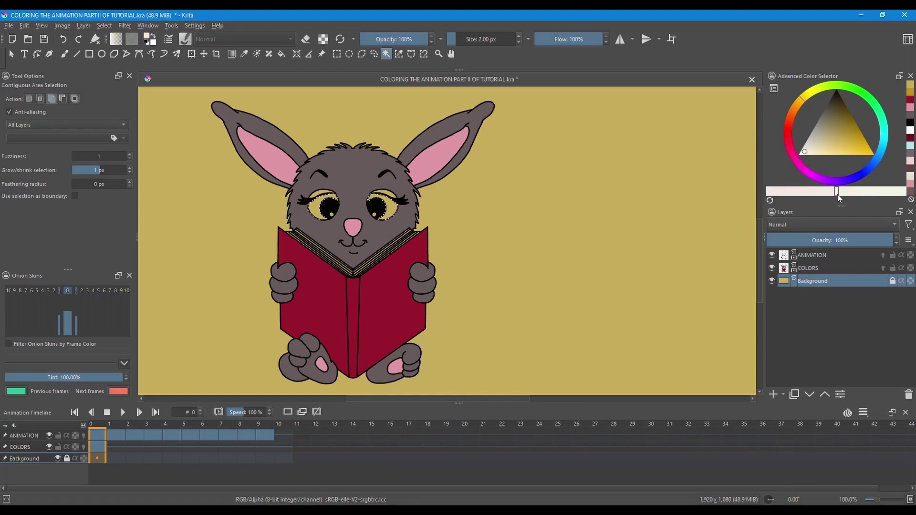
left_click(828, 264)
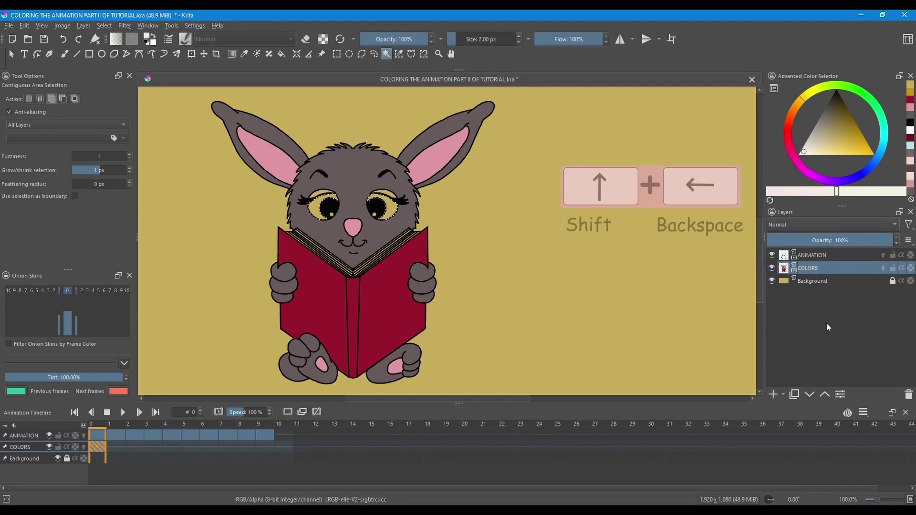
key("shift+BackSpace")
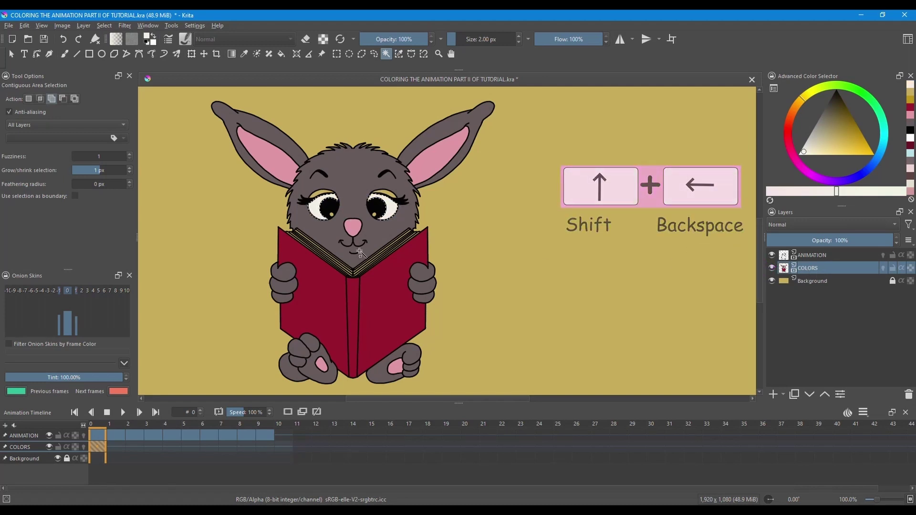
key("ctrl+shift+a")
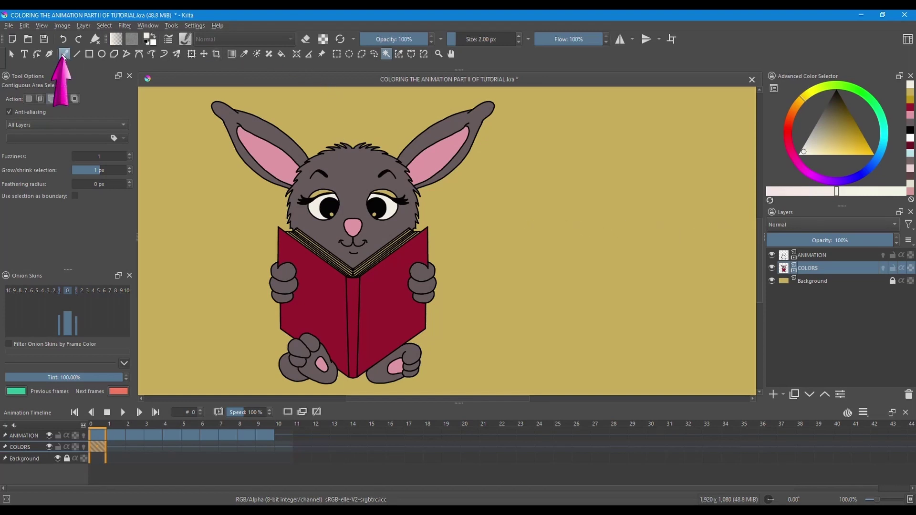
Use the Freehand Brush with smoothing off at about 7.5 px to paint both eye highlights white
left_click(64, 55)
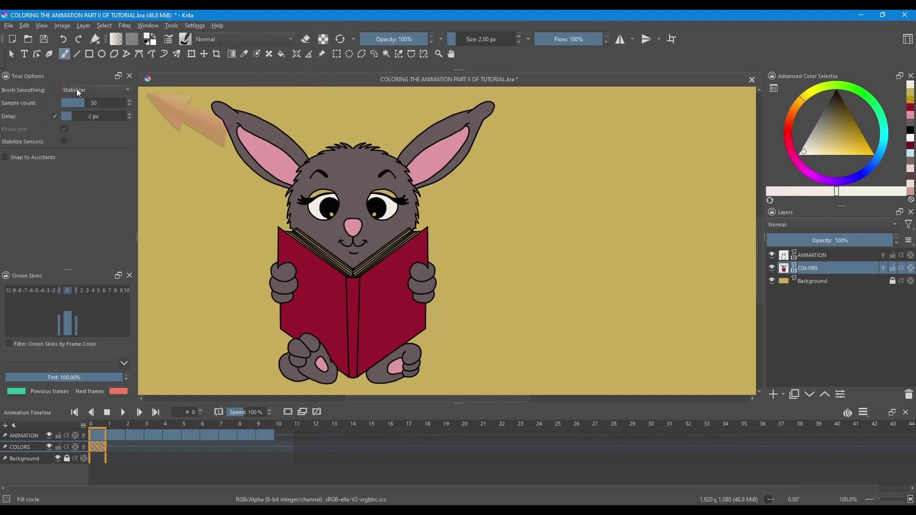
left_click(125, 91)
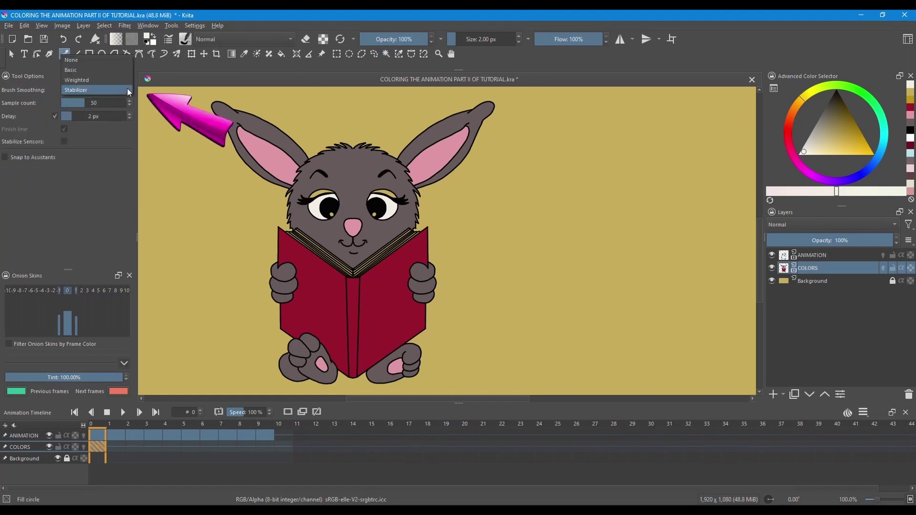
left_click(91, 63)
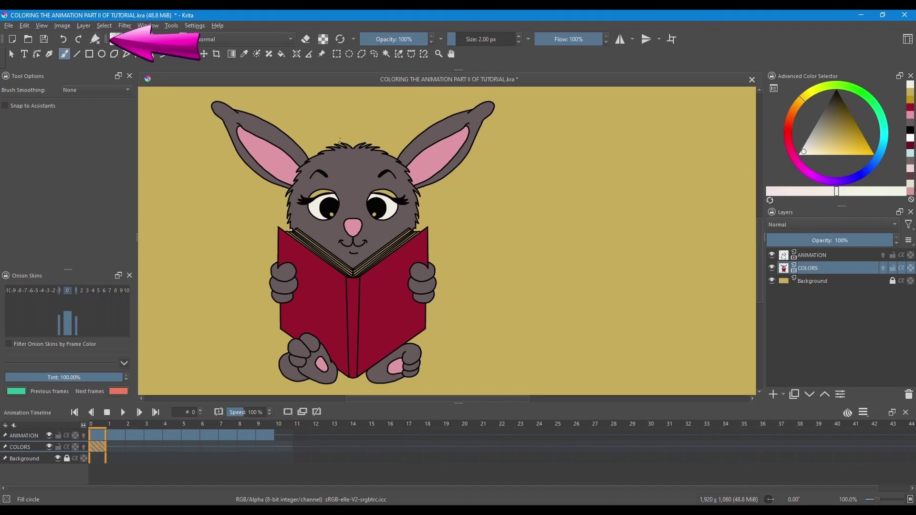
scroll(323, 196, "up", 3)
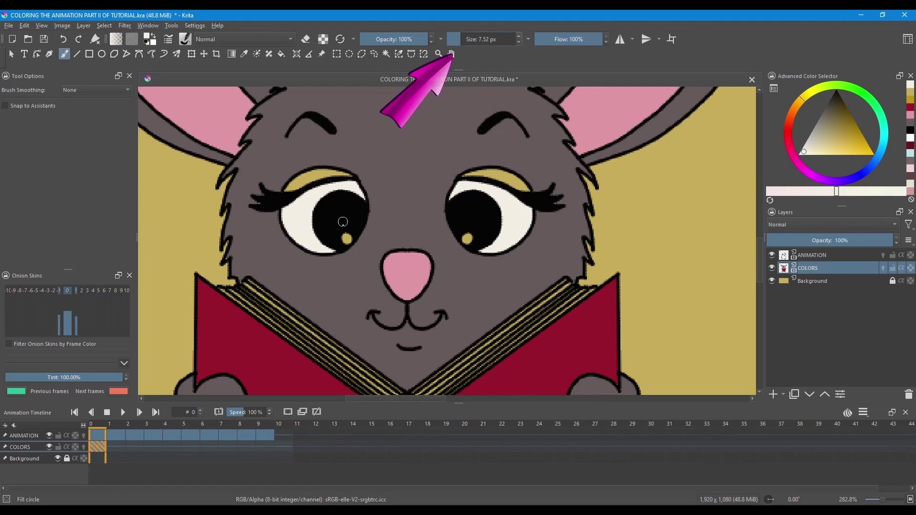
left_click_drag(343, 218, 346, 240)
left_click(347, 239)
left_click(466, 237)
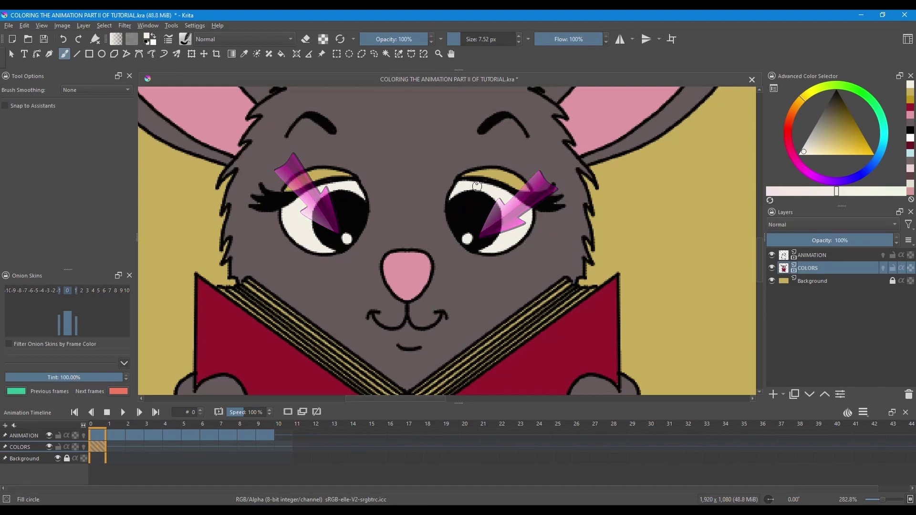
Sample the fur grey, darken it, and paint over both gold eyelids
left_click(410, 138, "ctrl")
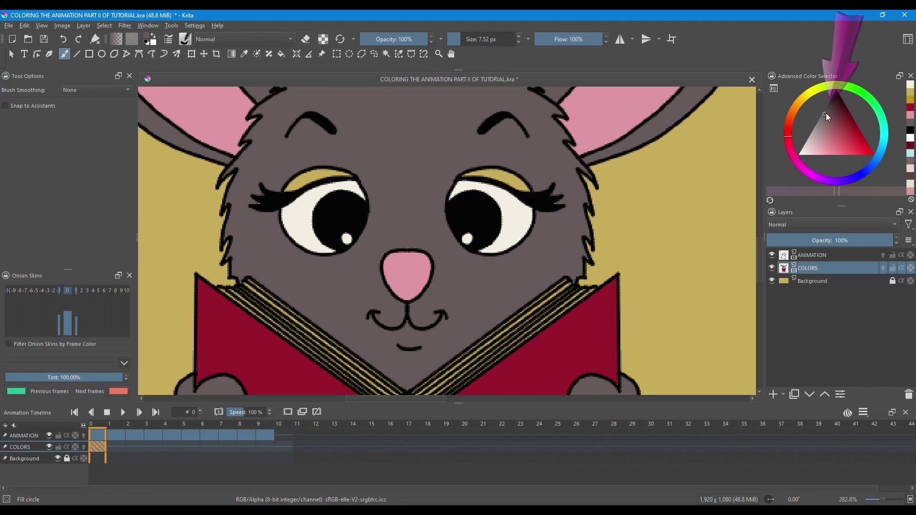
left_click_drag(826, 113, 831, 105)
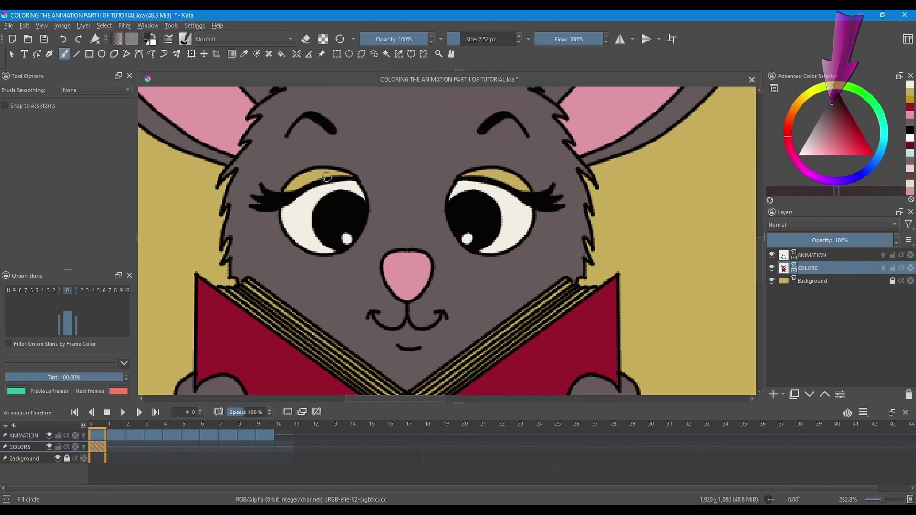
left_click_drag(287, 189, 334, 173)
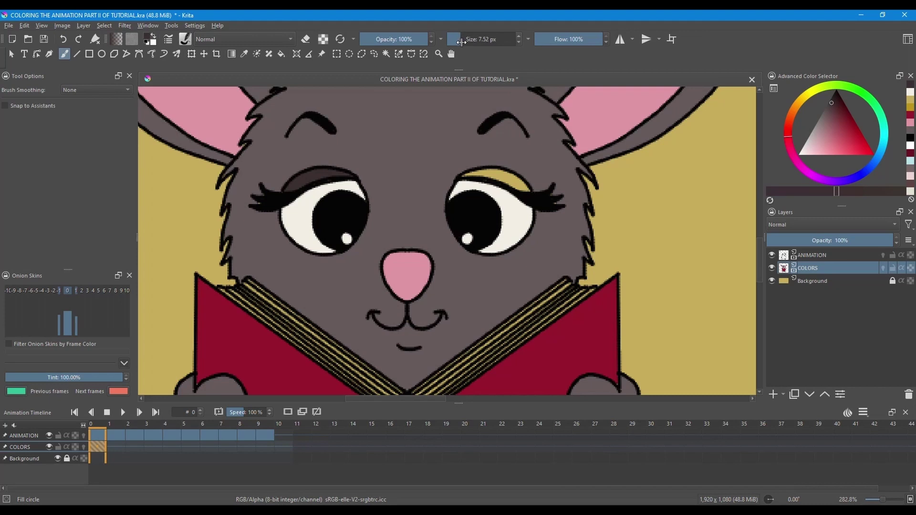
left_click(460, 39)
mouse_move(463, 177)
left_mouse_down()
mouse_move(509, 175)
mouse_move(501, 172)
mouse_move(524, 189)
left_mouse_up()
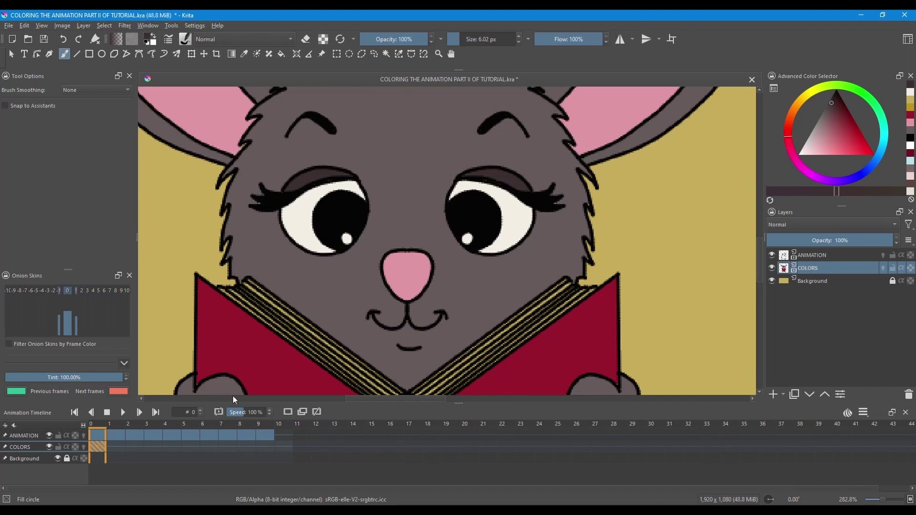
Paint the book's left and right page edges white, shrink the brush to 2.36 px, and zoom out
left_click(803, 154)
mouse_move(558, 298)
left_mouse_down()
mouse_move(524, 327)
mouse_move(564, 283)
mouse_move(491, 339)
mouse_move(516, 252)
left_mouse_up()
left_click_drag(437, 324, 601, 215)
mouse_move(257, 207)
left_mouse_down()
mouse_move(329, 248)
mouse_move(301, 239)
mouse_move(315, 228)
mouse_move(422, 318)
mouse_move(286, 234)
mouse_move(341, 275)
mouse_move(330, 263)
left_mouse_up()
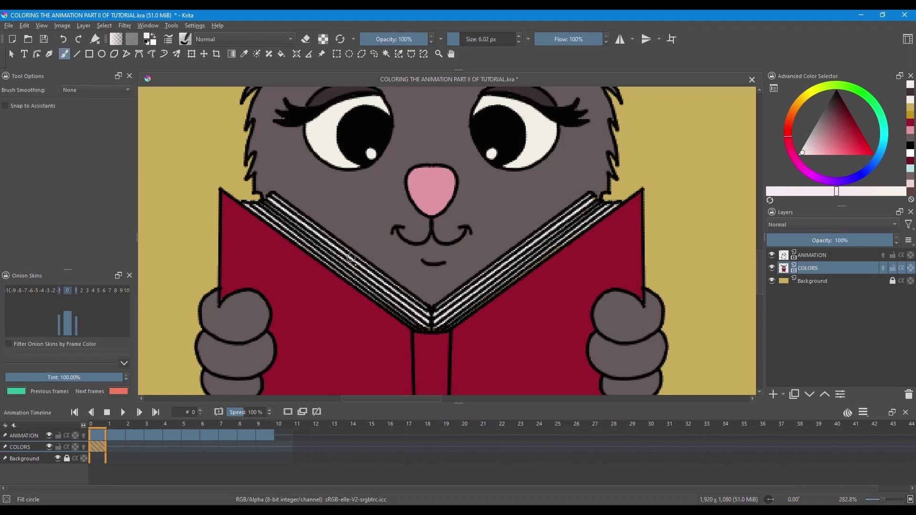
key("bracketleft")
key("bracketleft")
key("bracketleft")
key("bracketleft")
key("1")
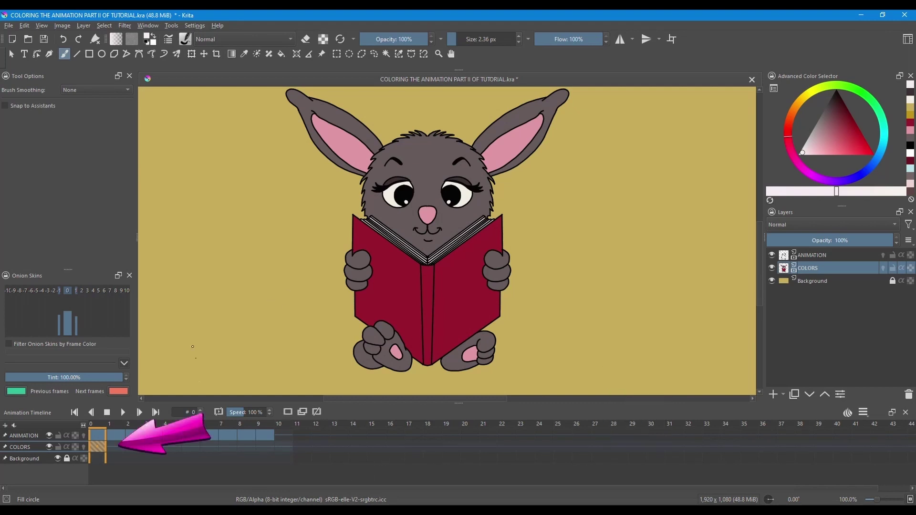
Duplicate the COLORS colouring into a new keyframe at frame 1
left_click(114, 449)
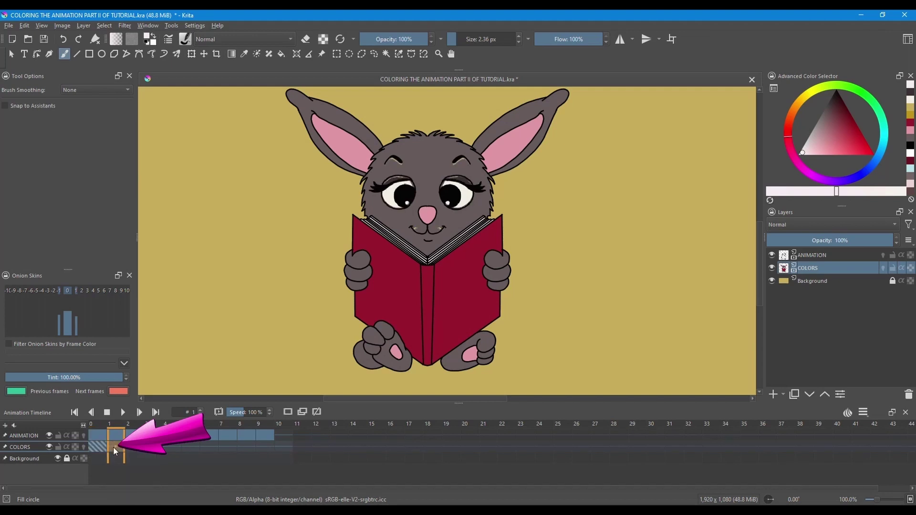
right_click(115, 449)
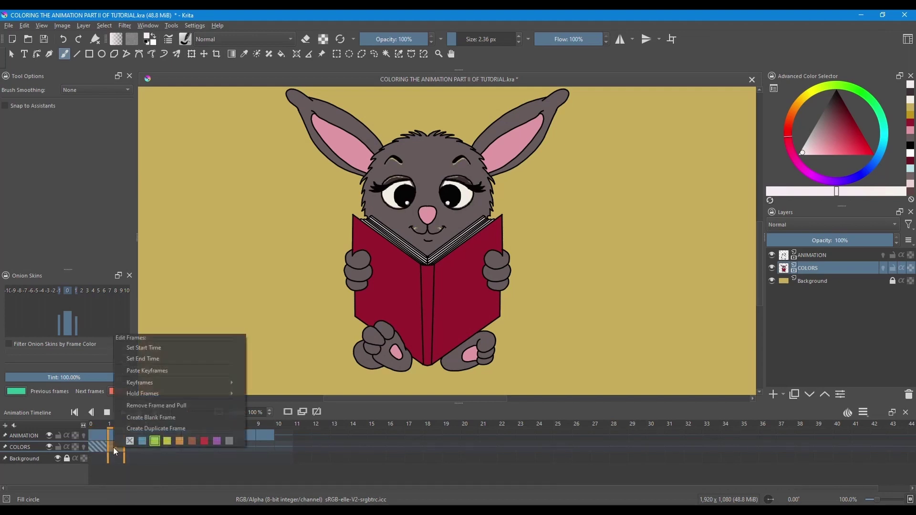
left_click(205, 429)
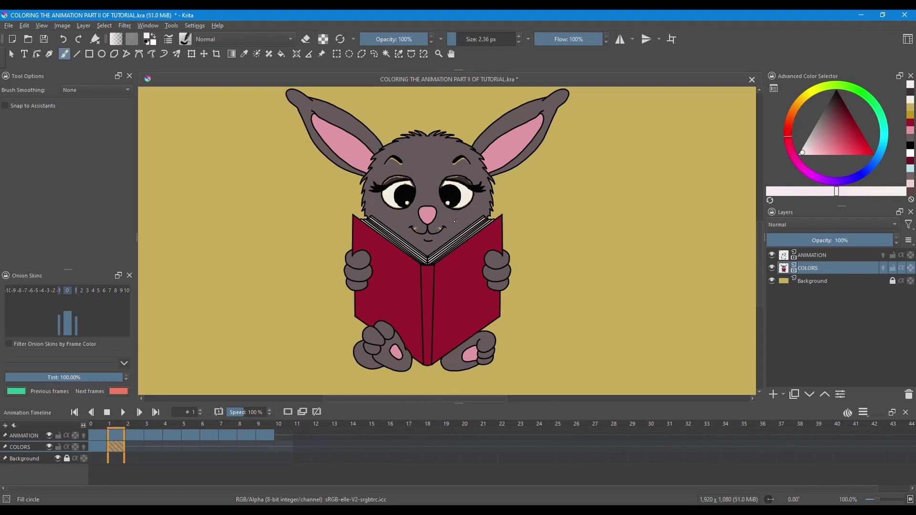
Paint the left eyebrow grey with a ~20 px brush, sampling eyelid greys and eye-white cream
scroll(454, 222, "up", 2)
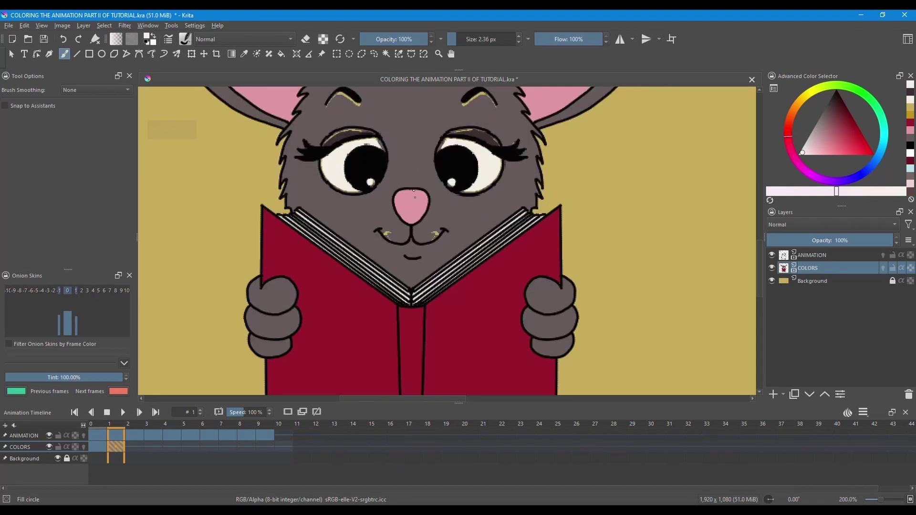
left_click_drag(405, 173, 403, 216)
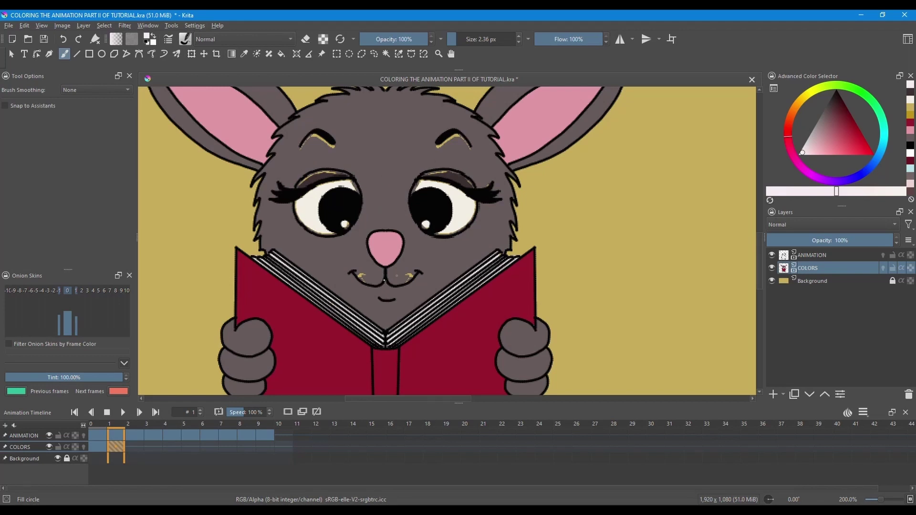
left_click(385, 144, "ctrl")
key("bracketright")
key("bracketright")
key("bracketright")
key("bracketright")
key("bracketright")
key("bracketright")
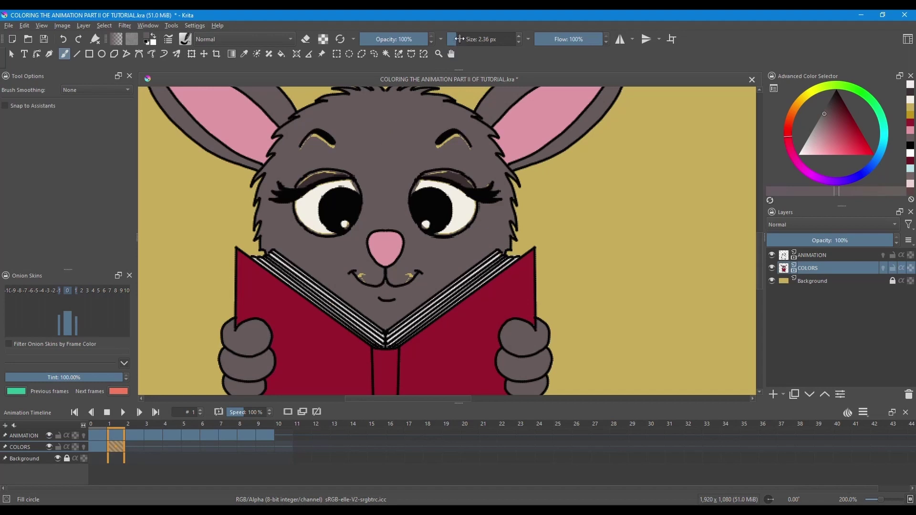
left_click_drag(329, 140, 308, 138)
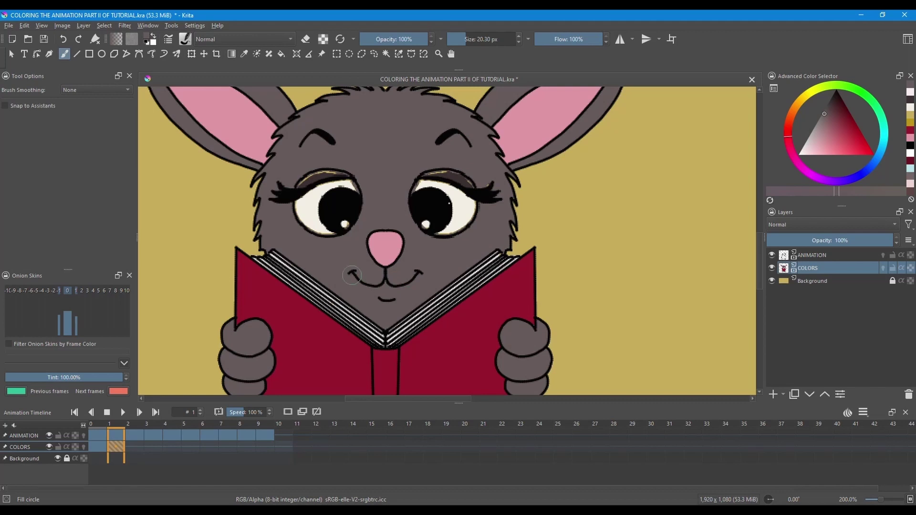
left_click(311, 179, "ctrl")
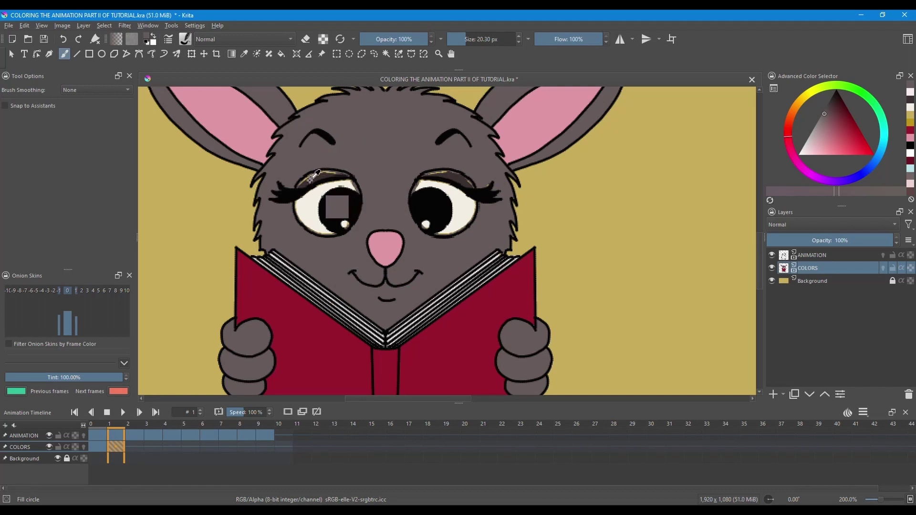
left_click(460, 41)
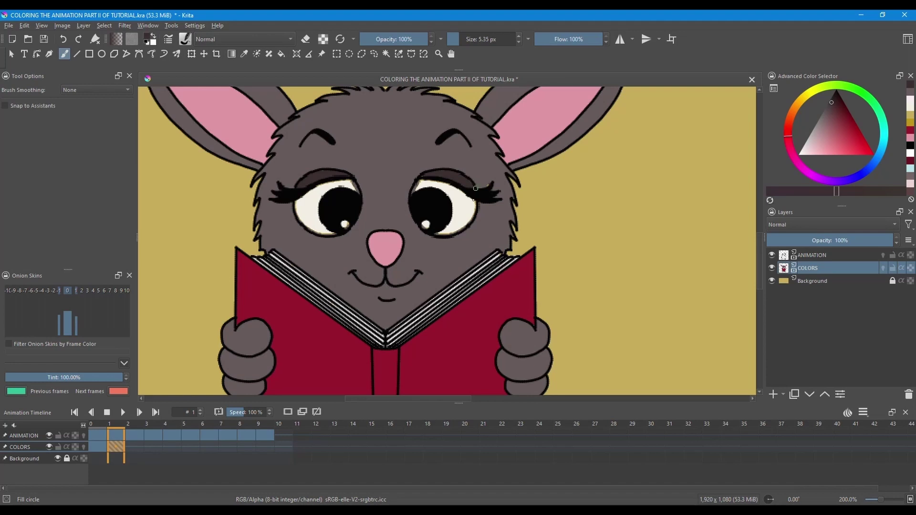
left_click(429, 187, "ctrl")
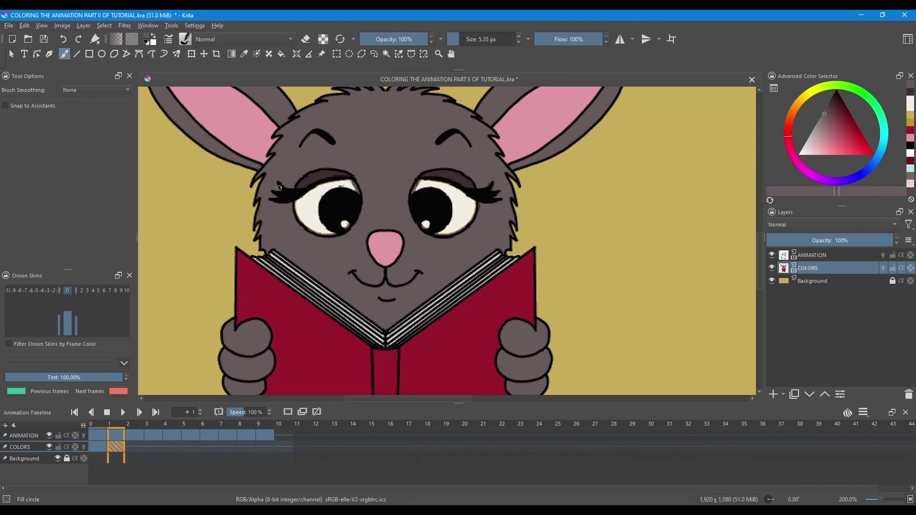
left_click(314, 207, "ctrl")
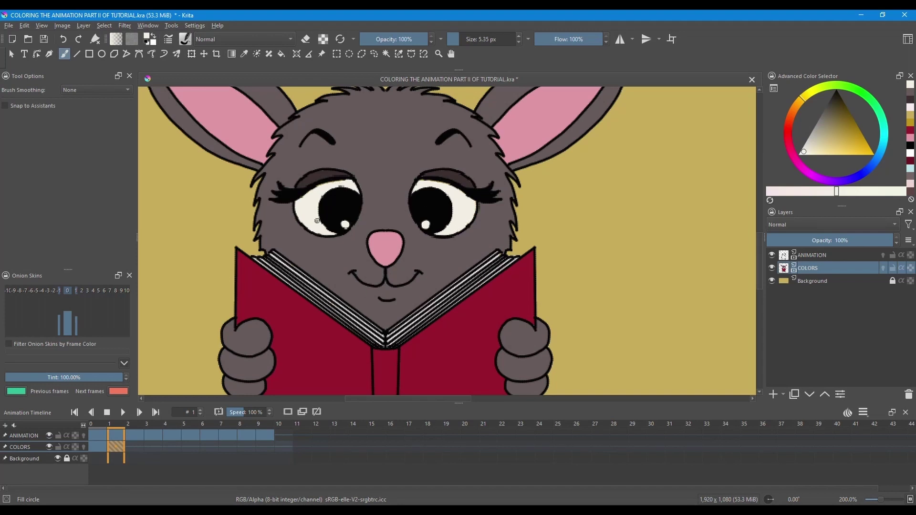
Duplicate the COLORS colouring into a new keyframe at frame 2
scroll(382, 157, "down", 2)
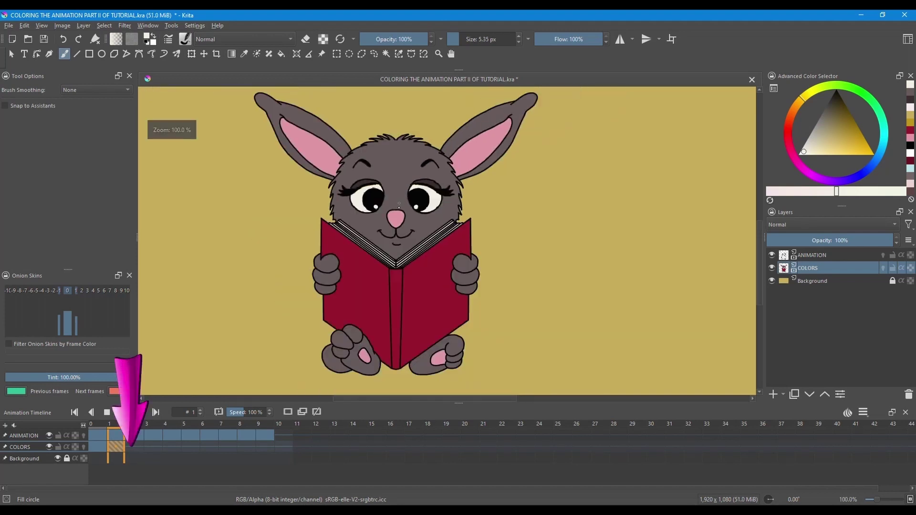
left_click(135, 451)
right_click(135, 448)
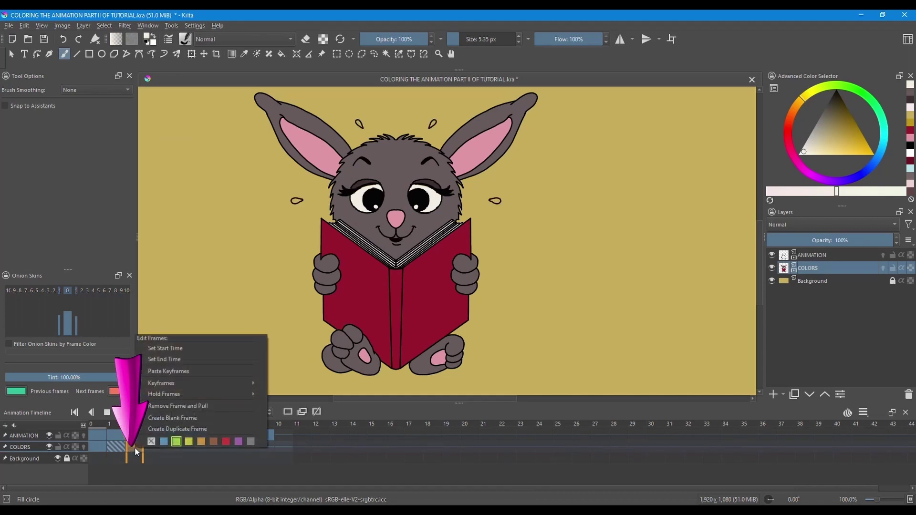
left_click(214, 429)
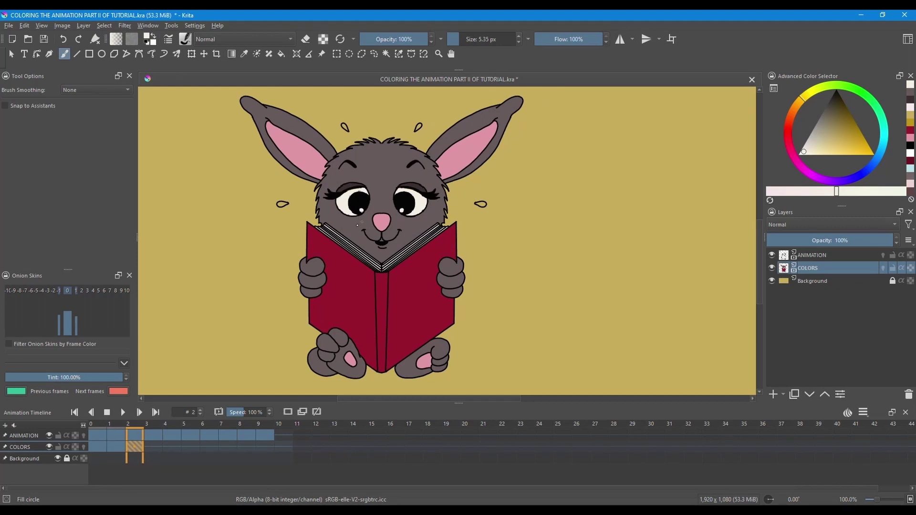
Select the four sweat teardrops, fill them with light cyan, and deselect
left_click(387, 56)
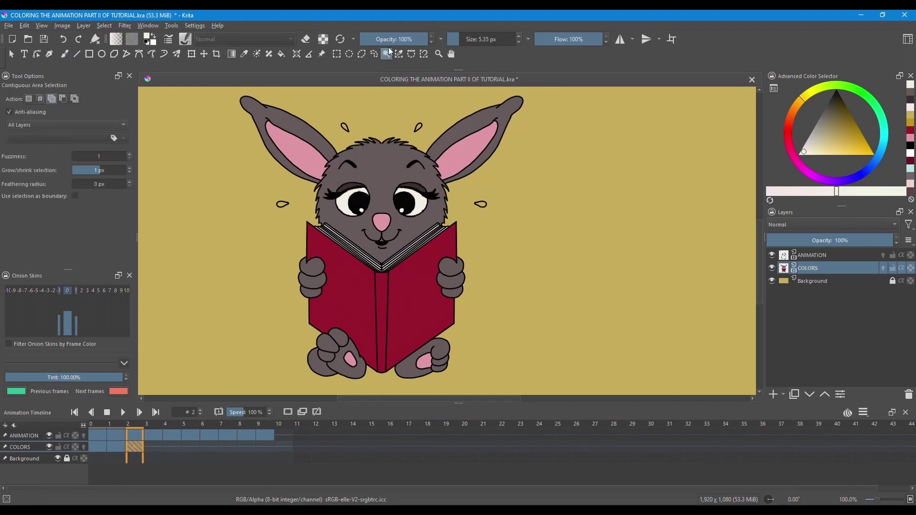
scroll(417, 237, "up", 3)
left_click_drag(416, 237, 458, 254)
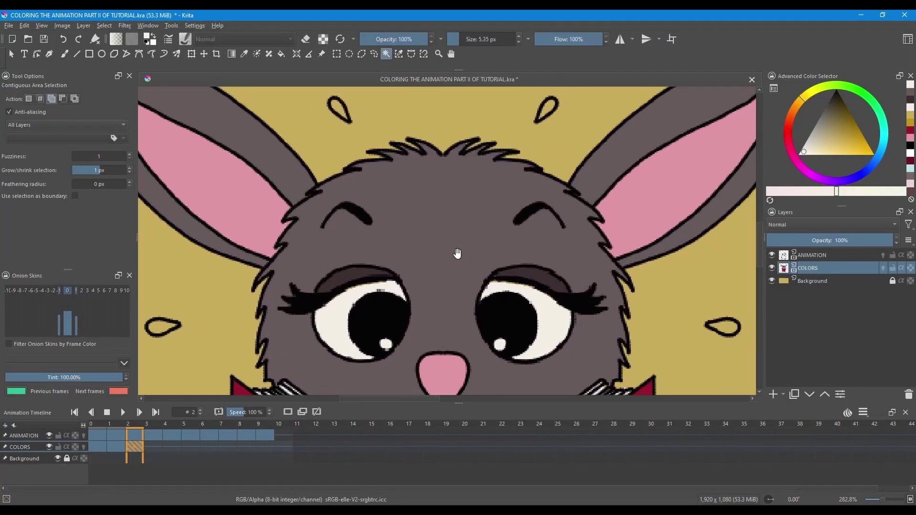
left_click(174, 320)
left_click(337, 101)
left_click(554, 101)
left_click(726, 321)
left_click(885, 144)
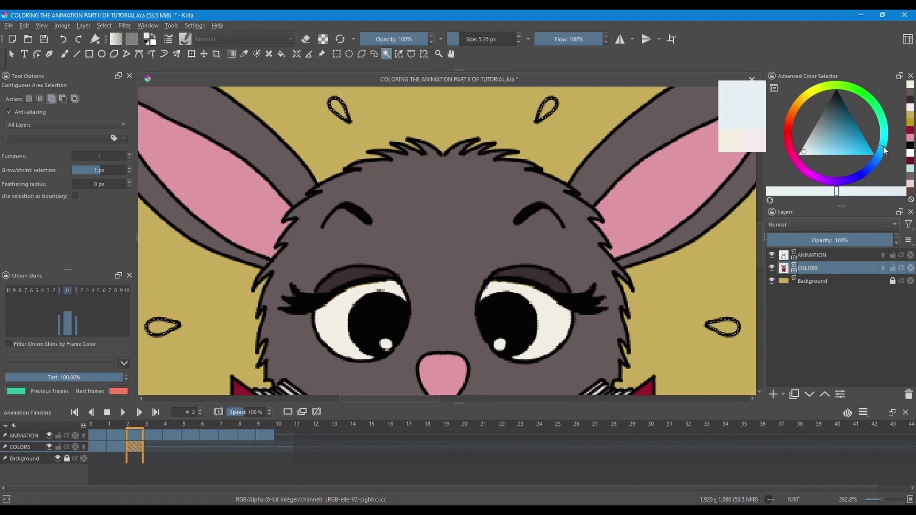
left_click(822, 149)
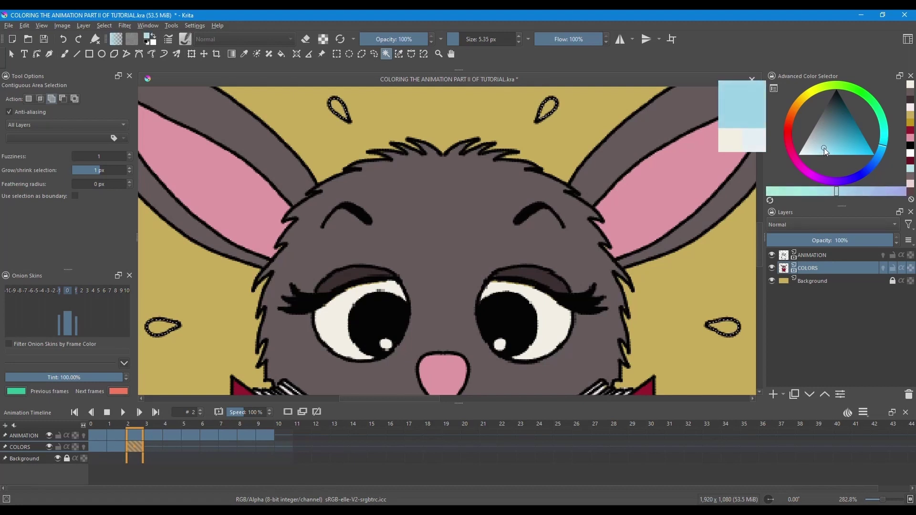
key("shift+BackSpace")
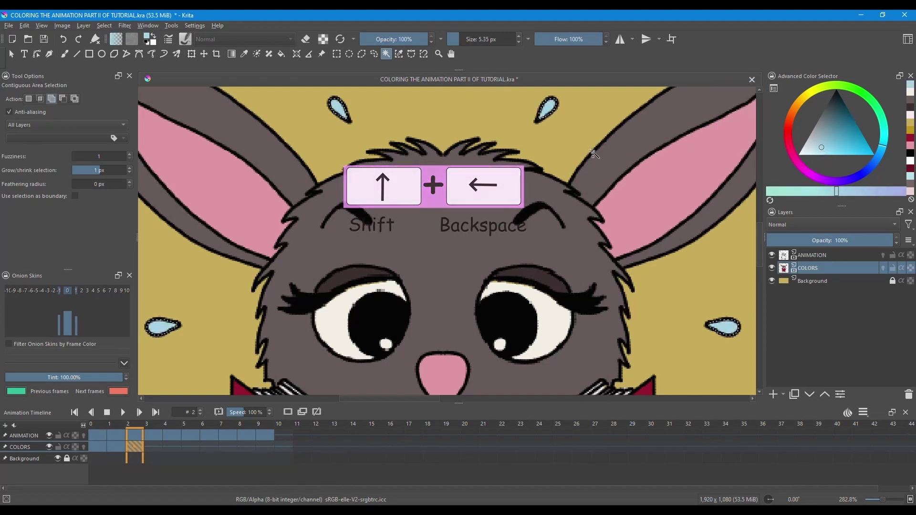
key("ctrl+shift+a")
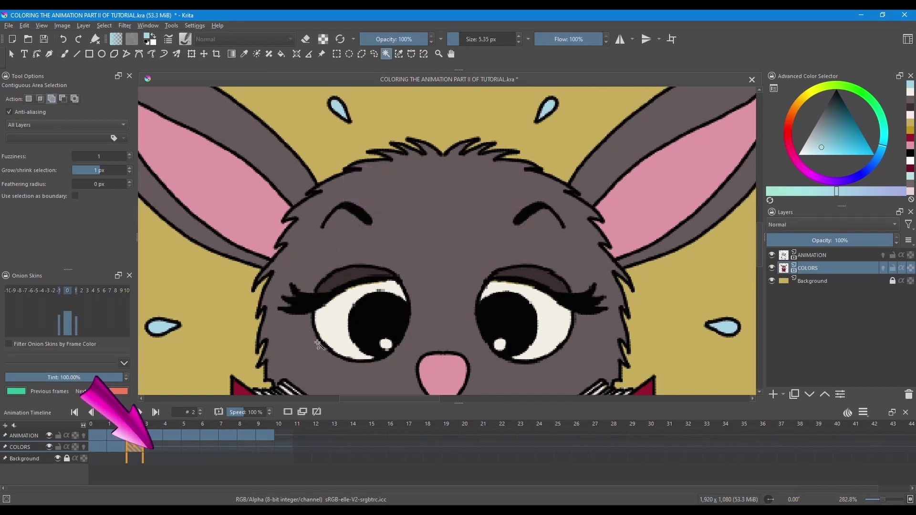
Duplicate the COLORS keyframe onto frame 3 so the rabbit's colouring carries over
left_click(152, 451)
right_click(153, 451)
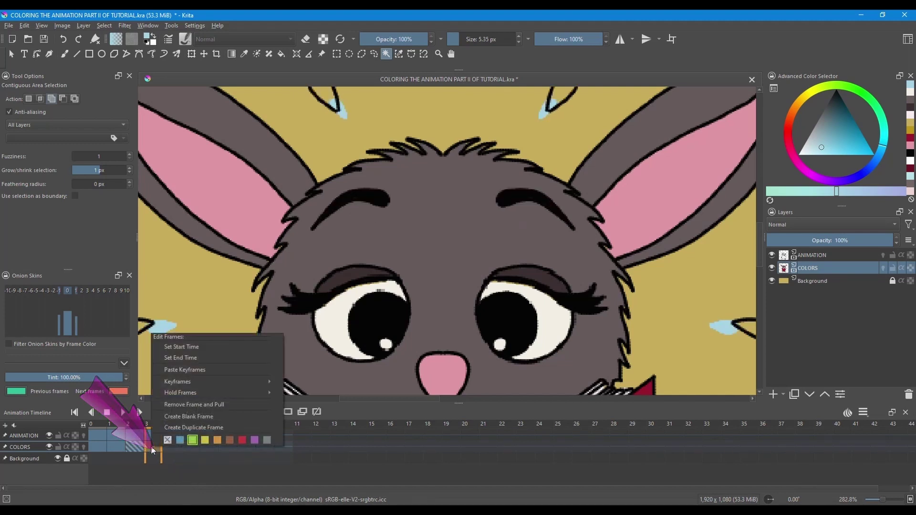
left_click(221, 428)
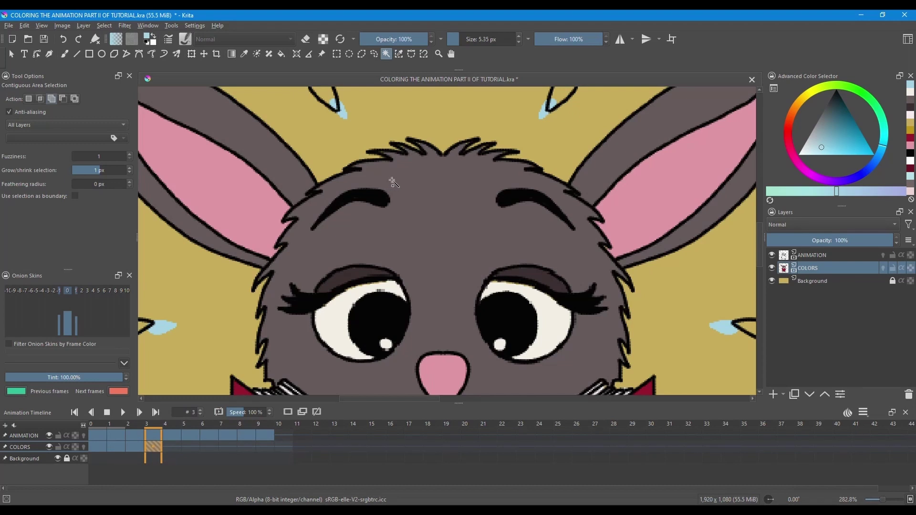
scroll(400, 185, "down", 1)
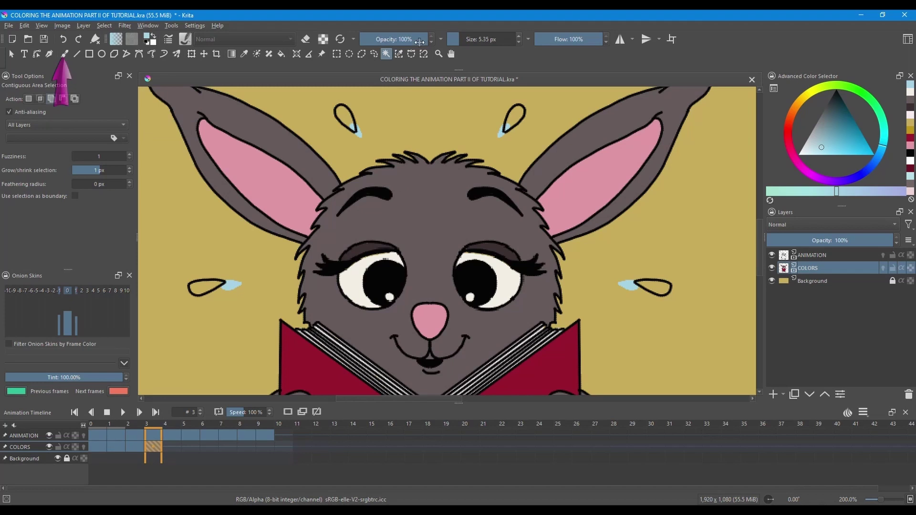
Erase the four stray blue marks beside the droplets with a ~38 px eraser brush
left_click(64, 54)
left_click(306, 39)
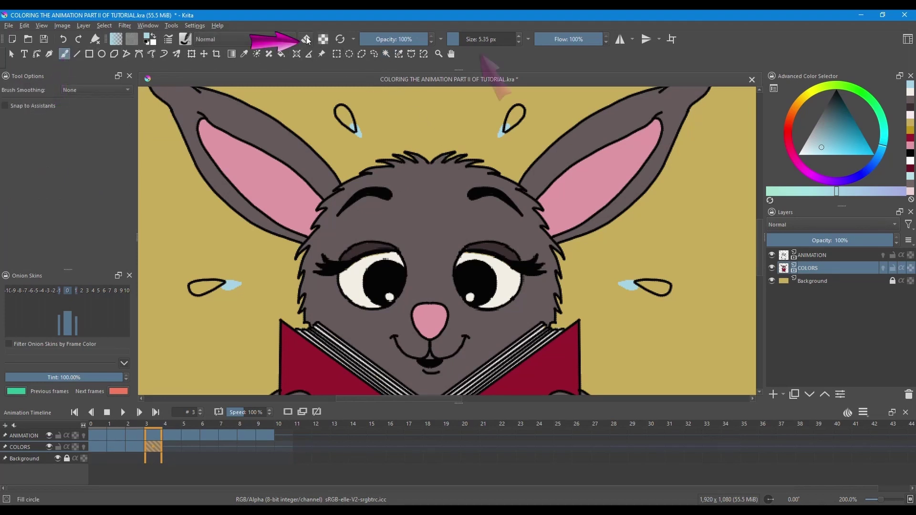
left_click_drag(466, 39, 470, 39)
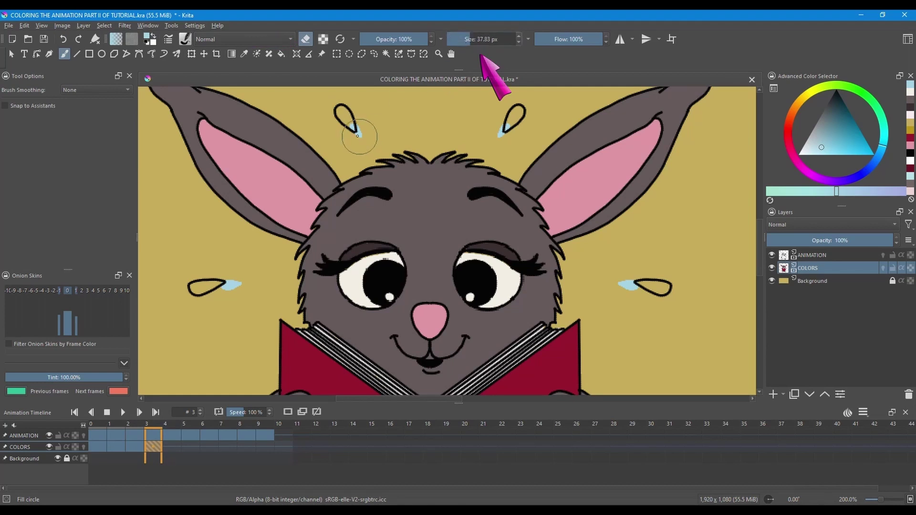
left_click(358, 130)
left_click(506, 127)
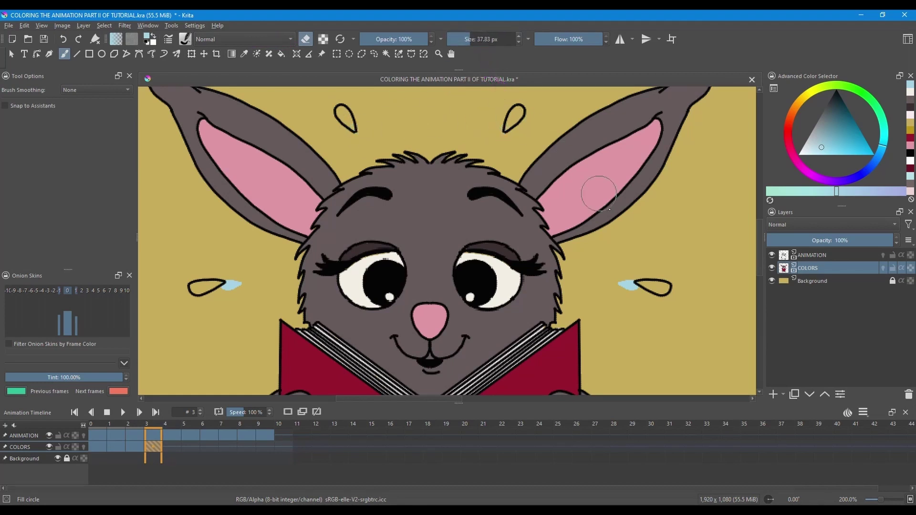
left_click(630, 284)
left_click(232, 281)
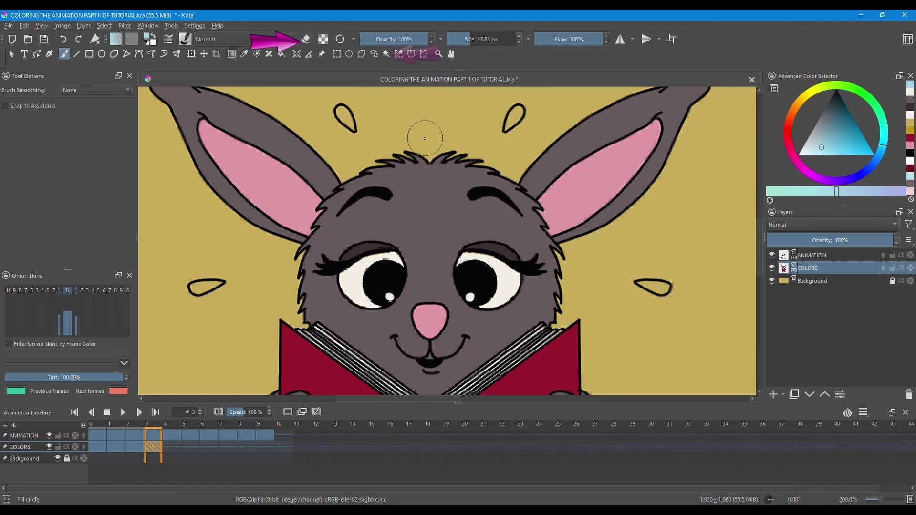
Select the four sweat droplets, fill them light blue, then deselect
left_click(386, 53)
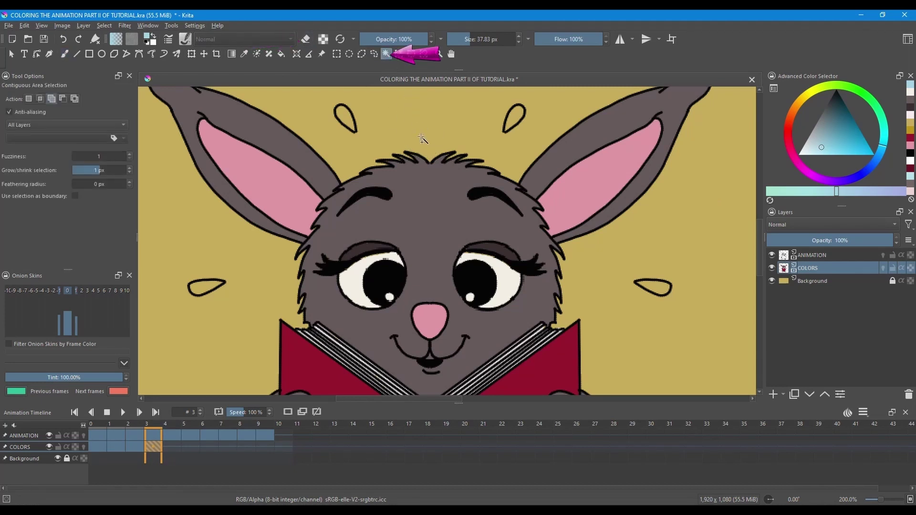
left_click(347, 116)
left_click(516, 120)
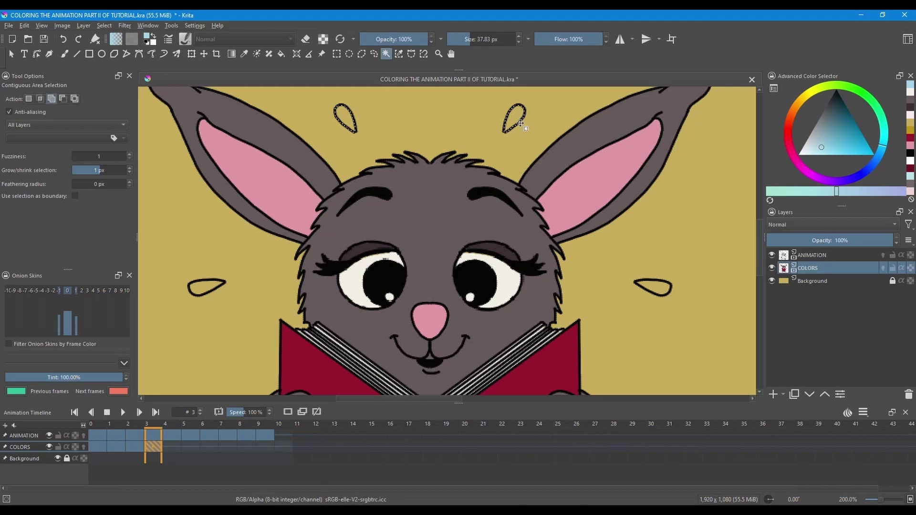
left_click(656, 287)
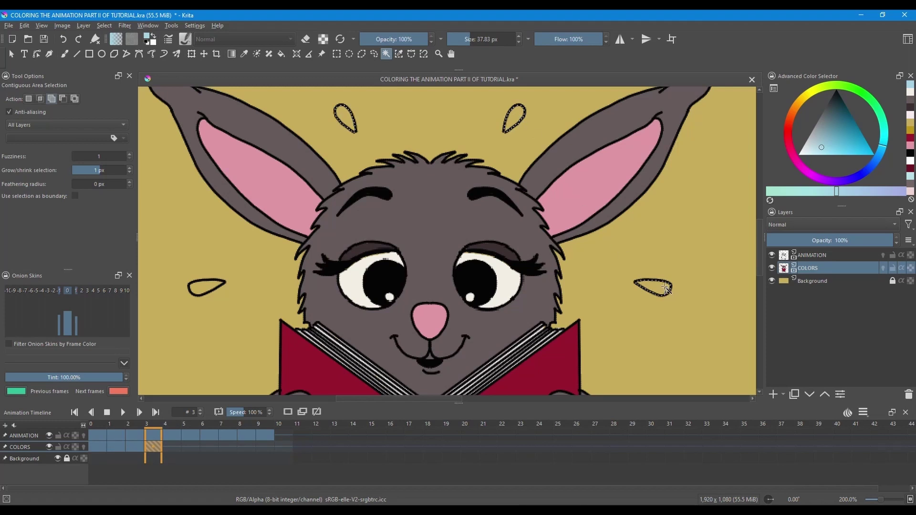
left_click(202, 287)
key("shift+BackSpace")
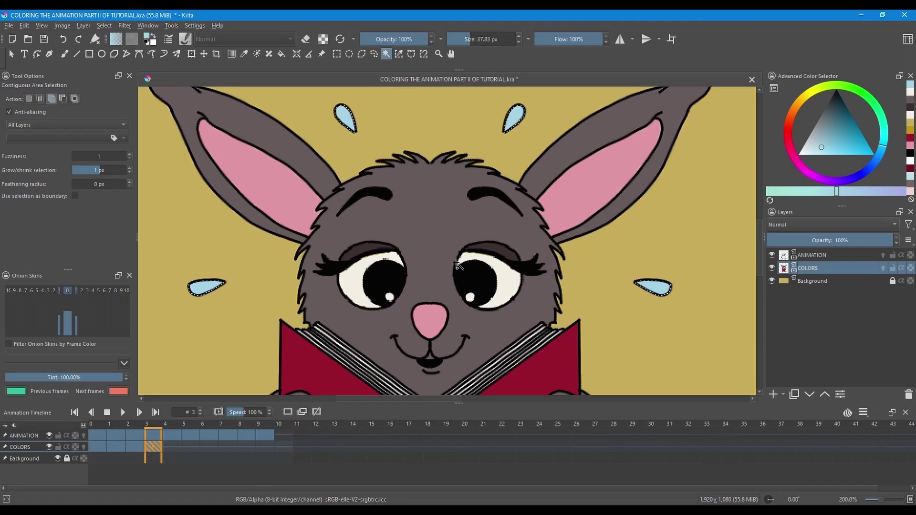
key("ctrl+shift+a")
Duplicate the colouring onto COLORS frame 4 and erase the four misplaced blue droplet fills
right_click(172, 445)
left_click(210, 435)
key("minus")
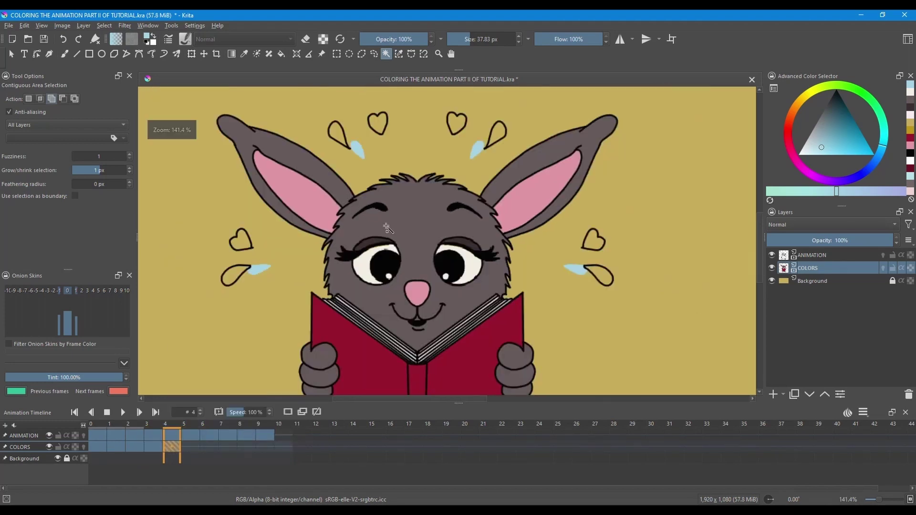
left_click(64, 54)
key("e")
left_click(357, 149)
left_click(477, 150)
left_click(575, 270)
left_click(260, 269)
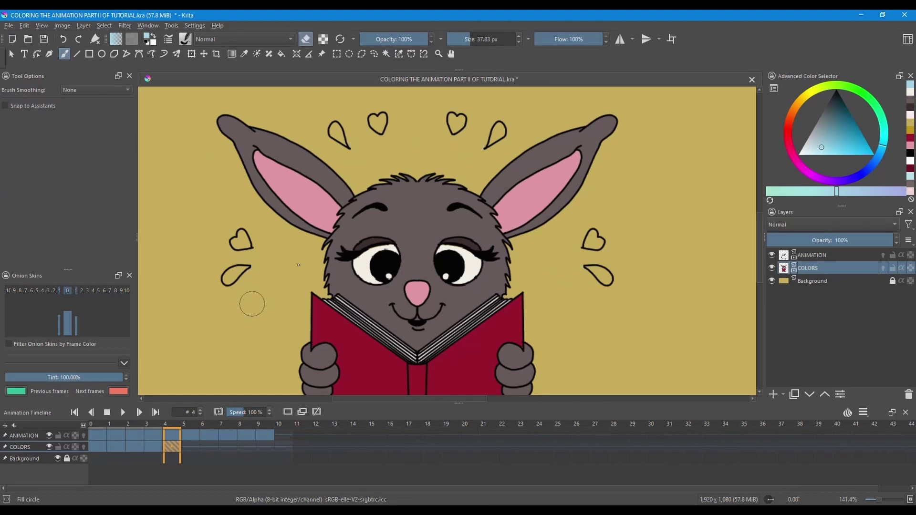
key("e")
Select the four sweat droplets on frame 4 and fill them light blue
left_click(386, 54)
left_click(234, 276)
left_click(338, 134)
left_click(497, 132)
left_click(599, 276)
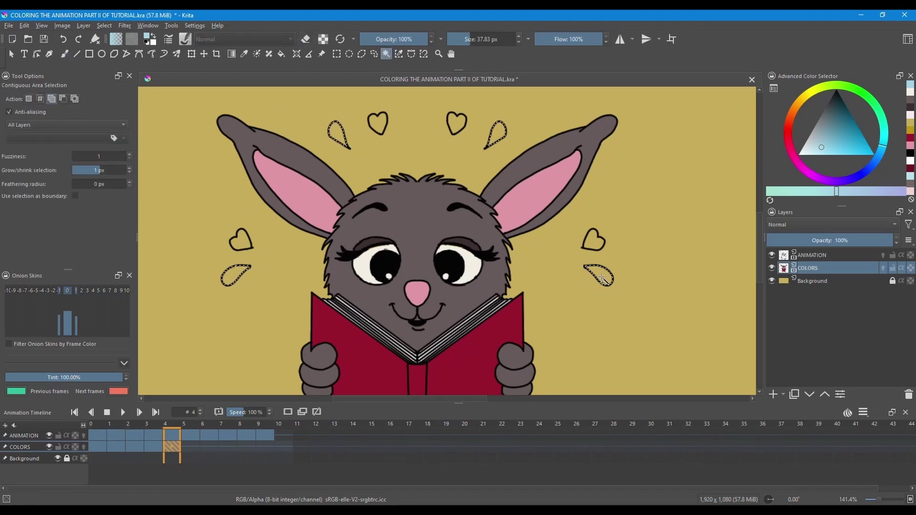
key("shift+BackSpace")
Select the four hearts and fill them with the book's crimson colour
left_click(241, 243)
left_click(378, 124)
left_click(456, 124)
left_click(594, 241)
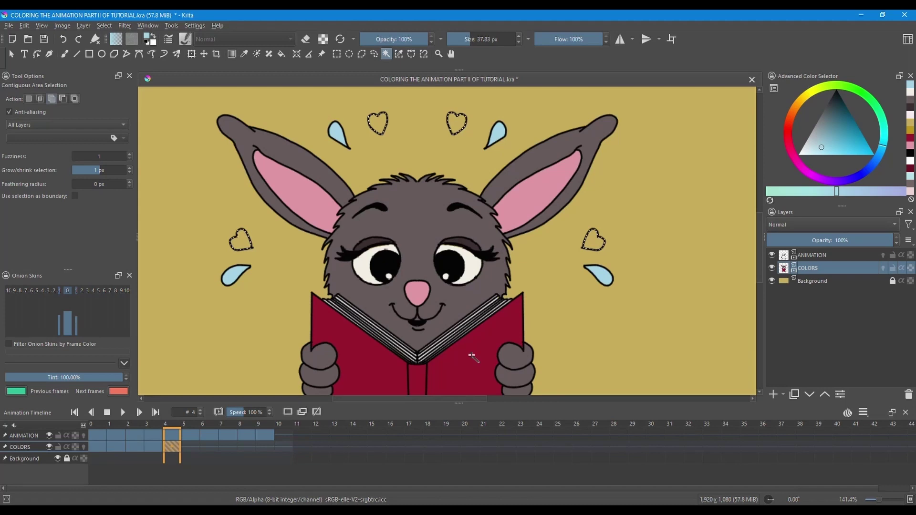
key("b")
left_click(470, 359, "ctrl")
key("shift+BackSpace")
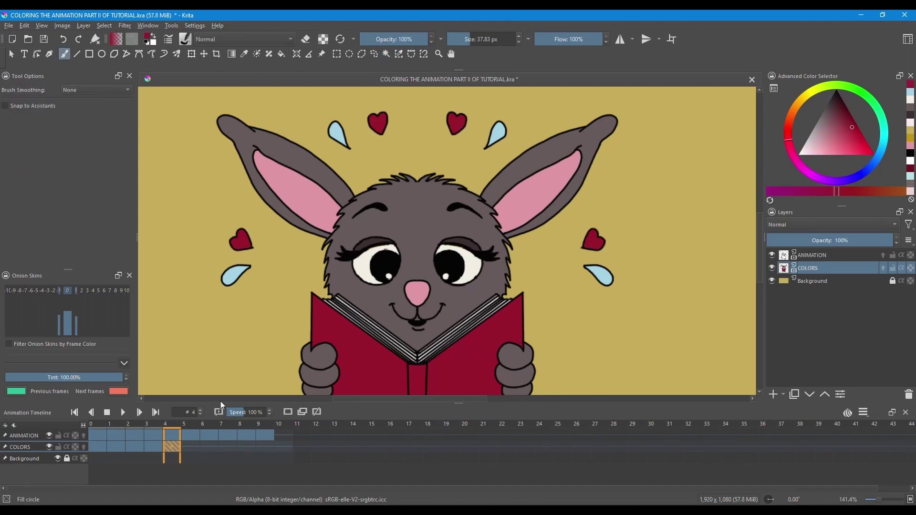
Add a COLORS keyframe on frame 5 and erase the stray crimson and blue fills
left_click(189, 447)
right_click(189, 447)
left_click(207, 420)
key("1")
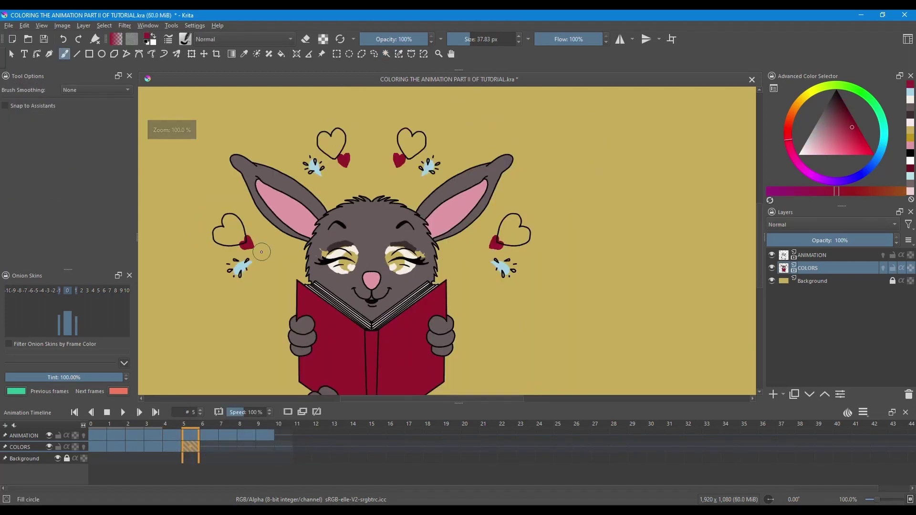
key("e")
left_click_drag(402, 161, 428, 167)
left_click_drag(496, 243, 502, 267)
left_click_drag(246, 242, 240, 267)
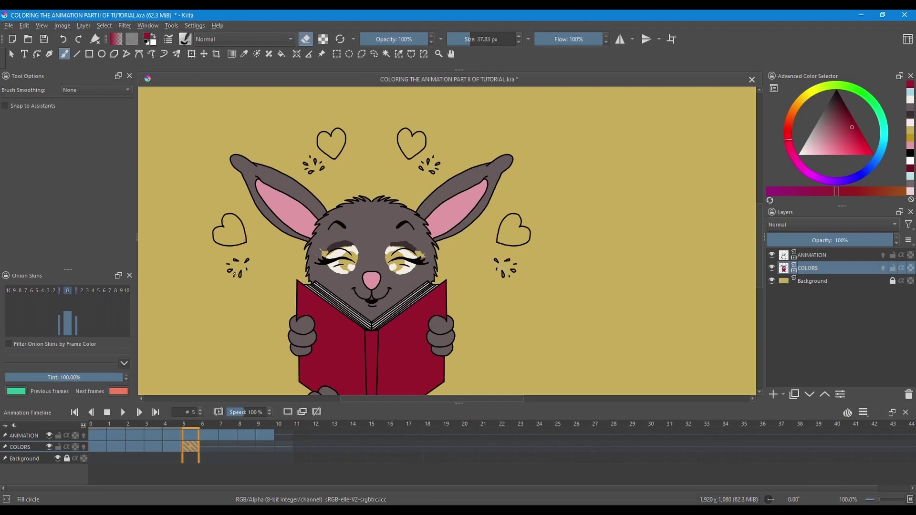
Select the hearts on frame 5, fill them crimson, then deselect
key("e")
left_click(386, 54)
left_click(332, 145)
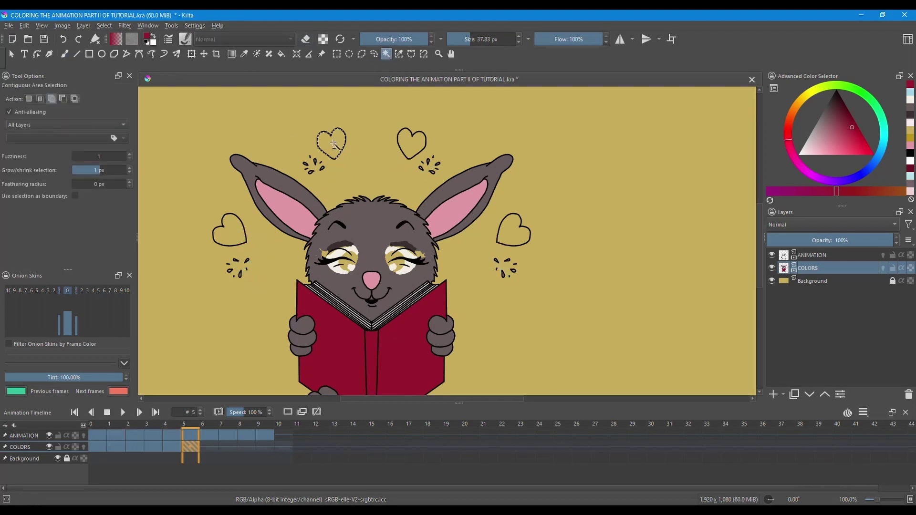
left_click(411, 144)
left_click(513, 231)
left_click(228, 234)
key("shift+BackSpace")
key("ctrl+shift+a")
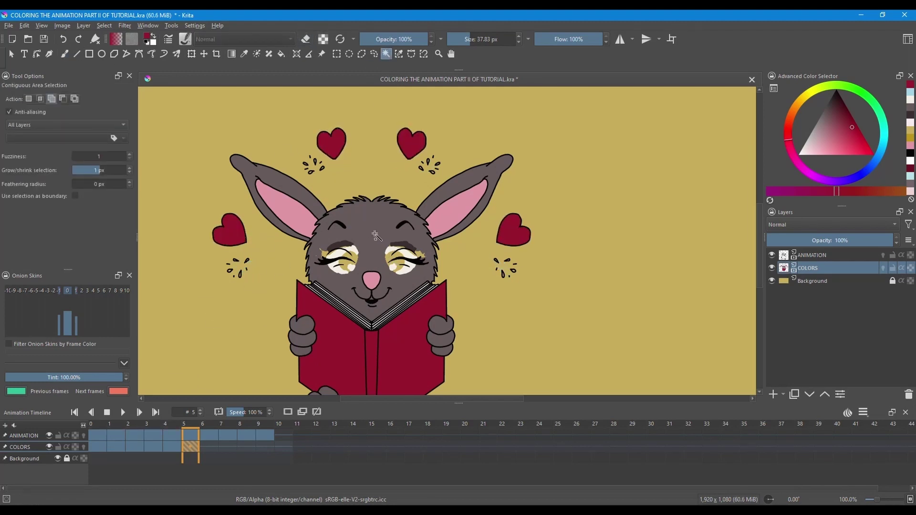
Sample the bunny's dark grey fur colour and bring up colour frame 6's frame options
key("b")
left_click(378, 224, "ctrl")
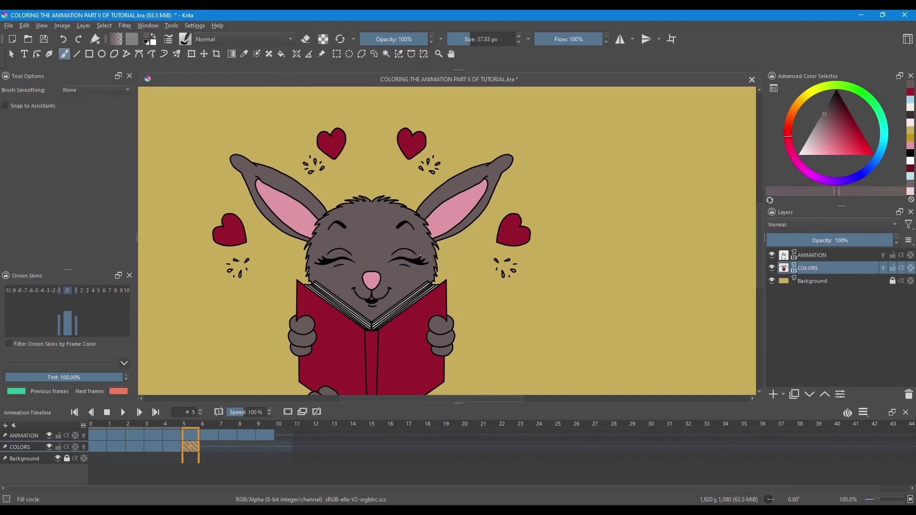
scroll(374, 303, "up", 2)
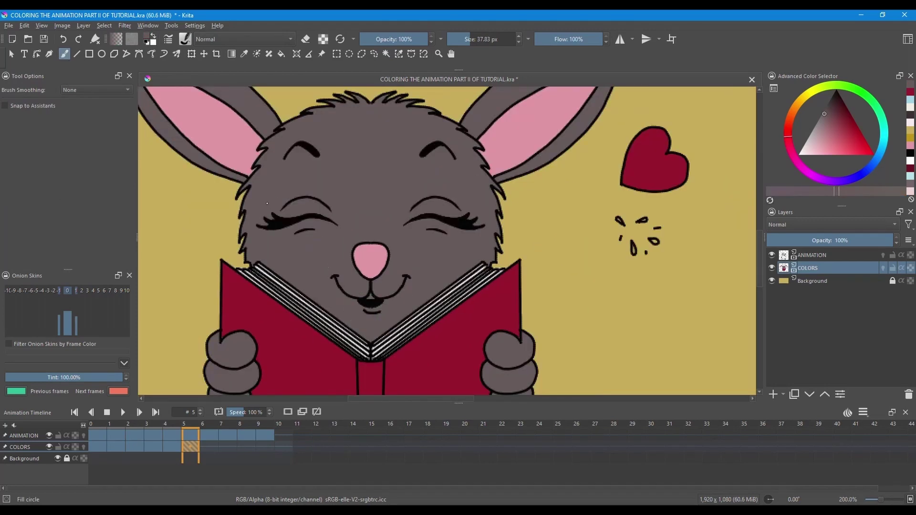
left_click(208, 447)
right_click(206, 450)
Duplicate the colouring into frame 6, erase the misaligned hearts, and refill them in the book's red
left_click(224, 484)
scroll(419, 126, "down", 2)
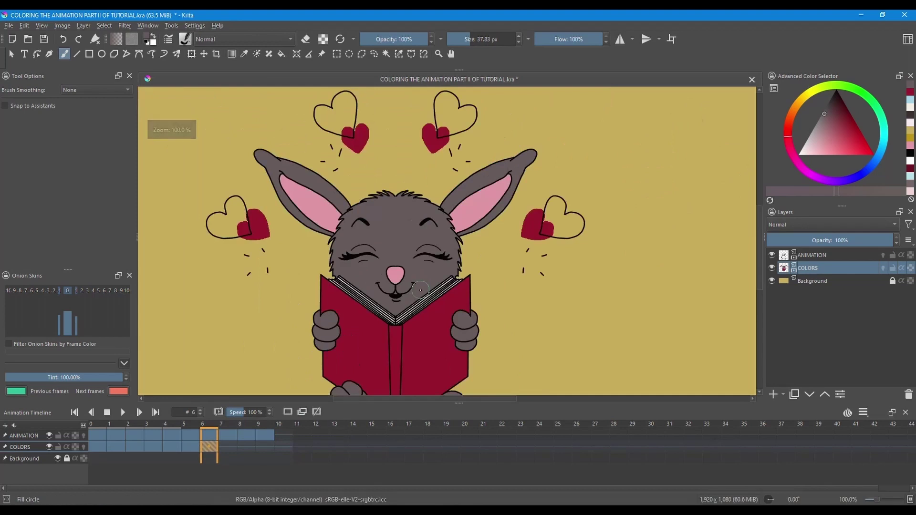
mouse_move(419, 126)
left_mouse_down()
mouse_move(545, 234)
mouse_move(253, 227)
left_mouse_up()
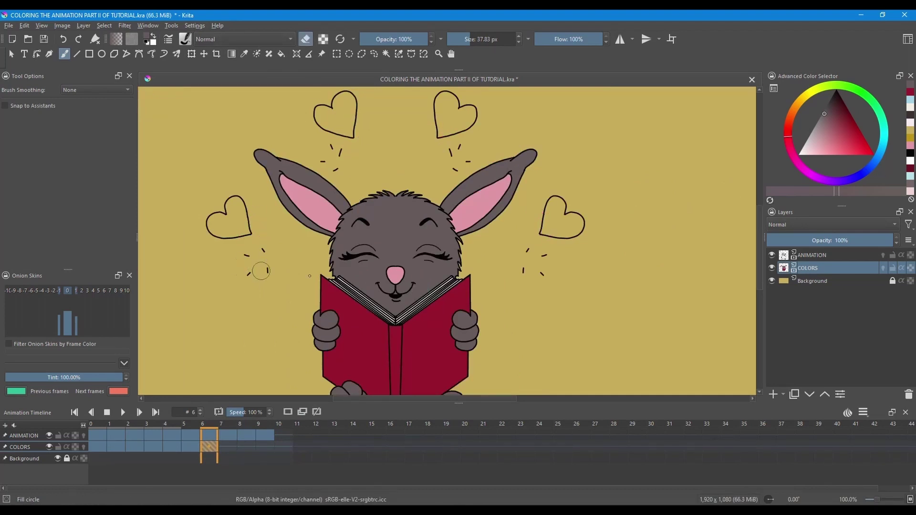
left_click(306, 39)
left_click(361, 346, "ctrl")
left_click(386, 54)
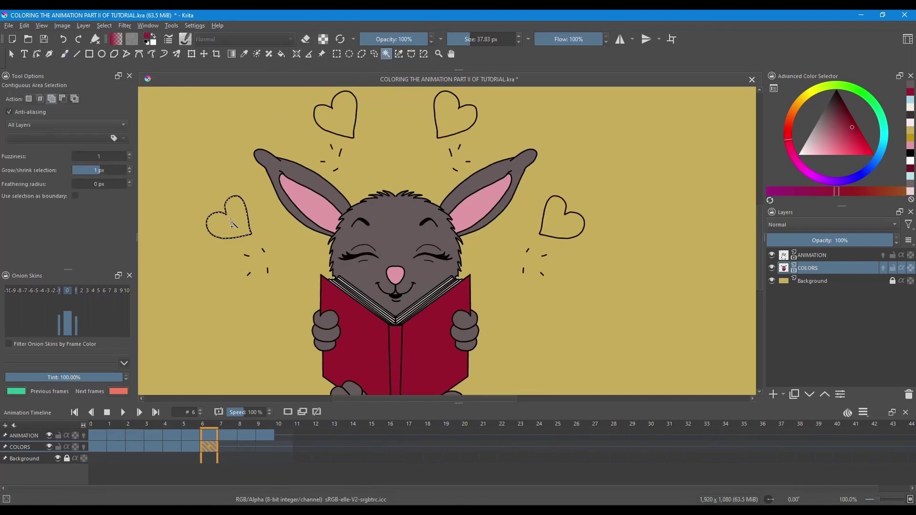
key("ctrl+z")
key("ctrl+z")
key("ctrl+z")
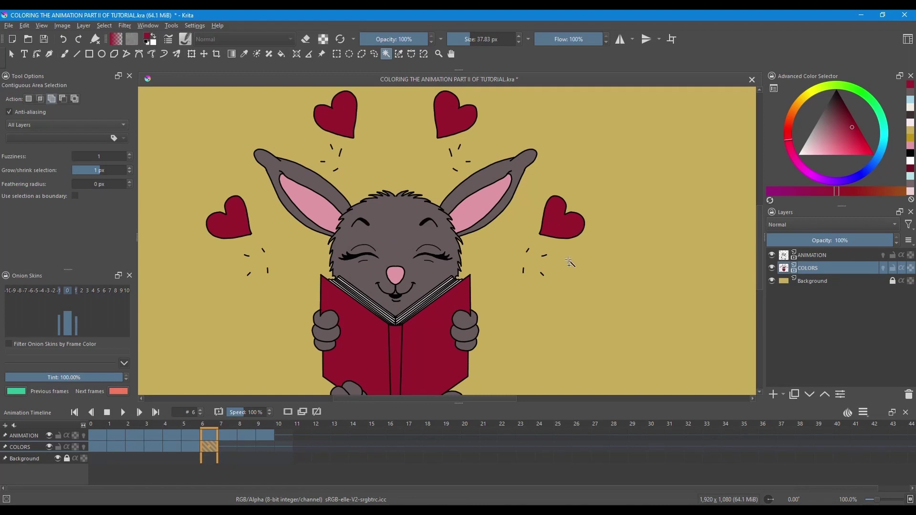
Duplicate the colour frame into frame 7 and erase the four leftover red heart fills
right_click(227, 446)
left_click(286, 317)
scroll(271, 313, "down", 1)
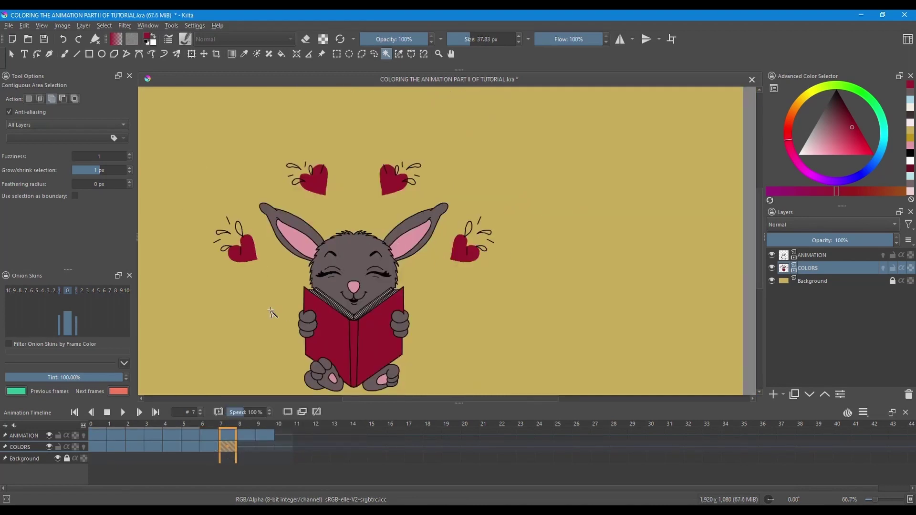
key("b")
key("e")
left_click_drag(305, 172, 321, 189)
left_click_drag(387, 172, 403, 190)
left_click_drag(455, 241, 468, 258)
left_click_drag(232, 241, 251, 241)
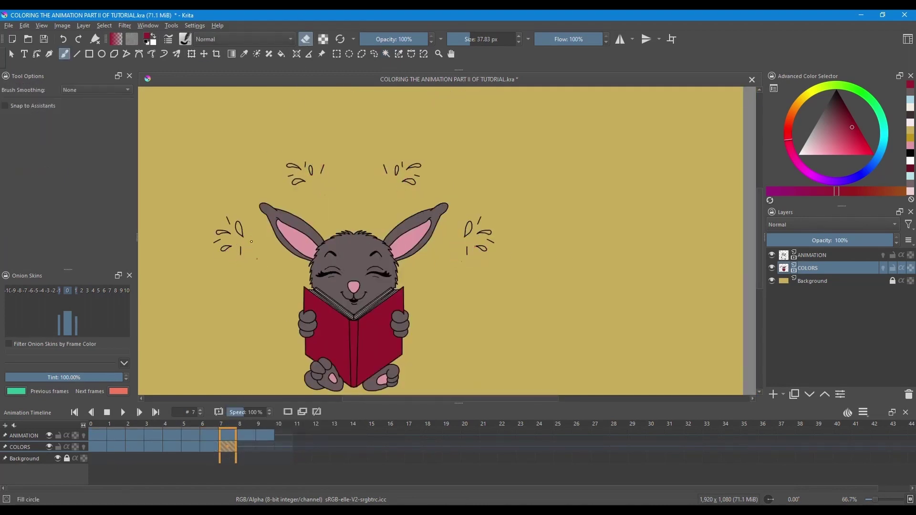
scroll(251, 241, "up", 3)
Select the eleven teardrop splashes on frame 7, fill them dark red, then deselect
key("e")
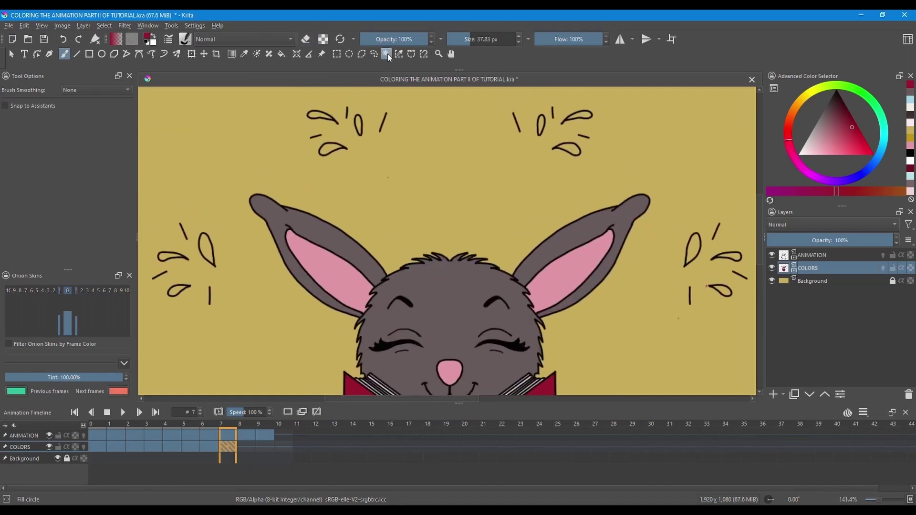
left_click(387, 53)
left_click(179, 290)
left_click(206, 249)
left_click(170, 257)
left_click(323, 116)
left_click(332, 149)
left_click(541, 125)
left_click(568, 148)
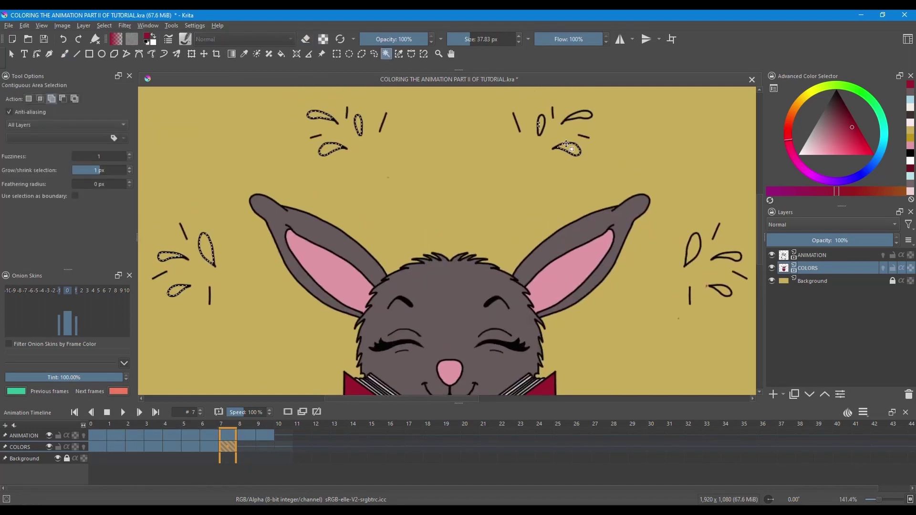
left_click(579, 115)
left_click(692, 249)
left_click(727, 257)
left_click(721, 290)
key("shift+BackSpace")
key("ctrl+shift+a")
Duplicate the colour frame into frame 8
scroll(305, 384, "down", 1)
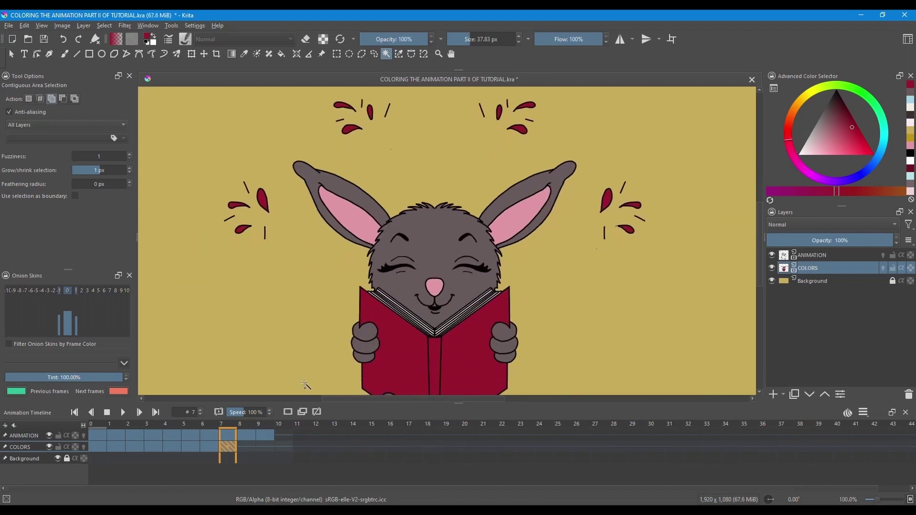
right_click(247, 447)
left_click(267, 429)
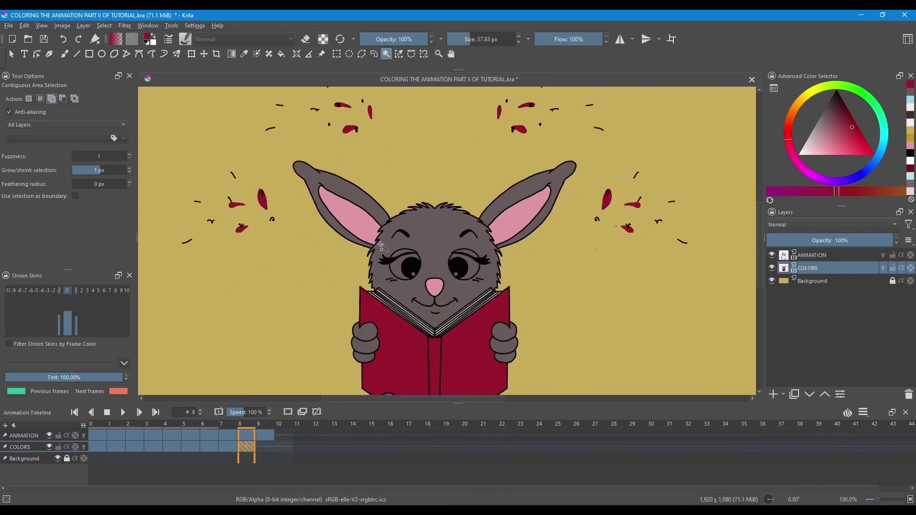
Erase the seven leftover red teardrop fills on frame 8
key("b")
key("e")
left_click_drag(339, 105, 351, 129)
left_click_drag(236, 204, 242, 229)
left_click_drag(262, 193, 262, 207)
left_click_drag(499, 111, 518, 135)
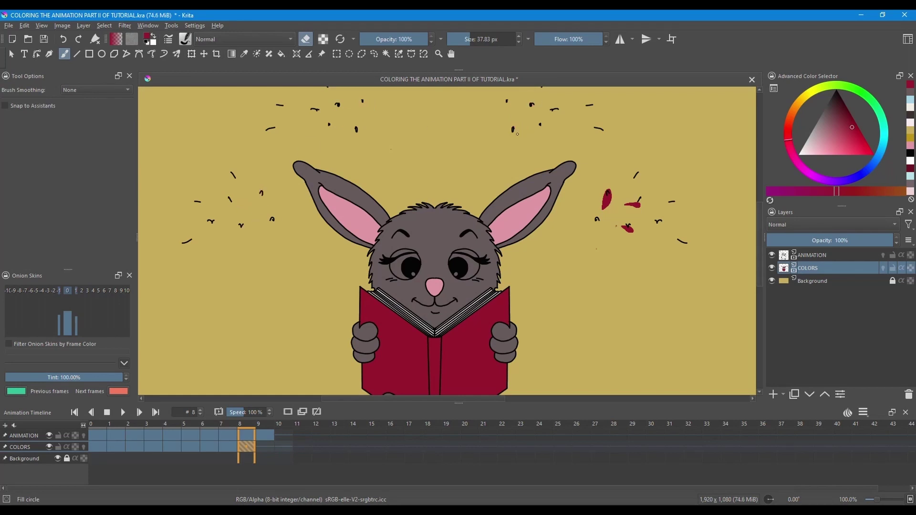
left_click_drag(606, 192, 609, 208)
left_click_drag(627, 206, 639, 203)
left_click_drag(623, 227, 632, 231)
scroll(424, 274, "up", 3)
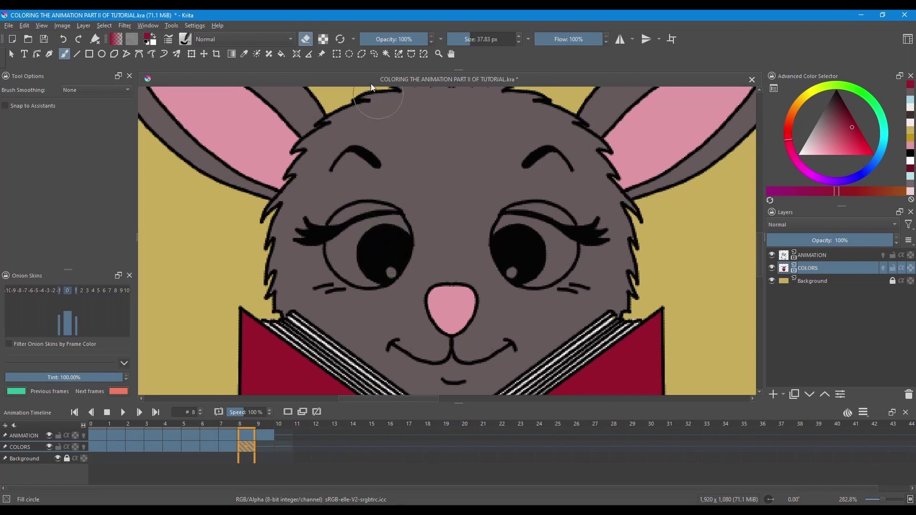
Sample the near-white eye colour from frame 2 and fill both eye whites on frame 8
left_click(307, 41)
left_click(134, 447)
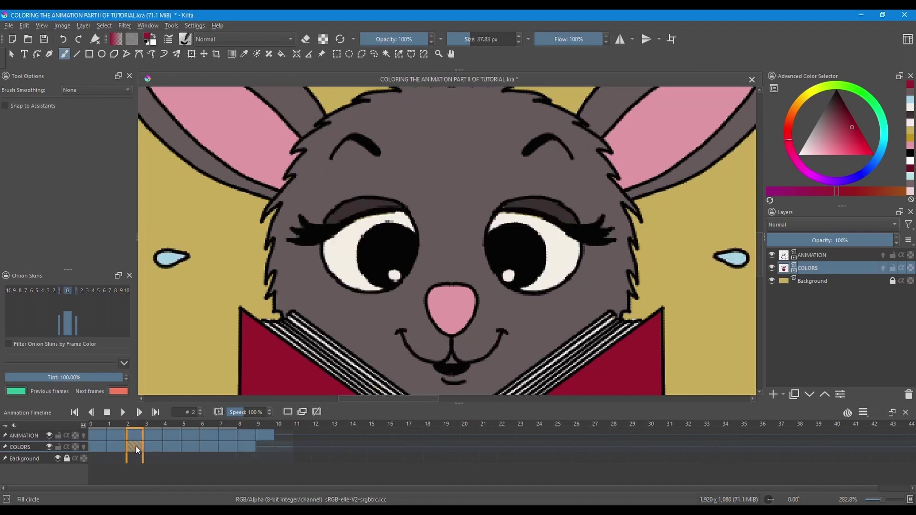
left_click(347, 256, "ctrl")
left_click(247, 447)
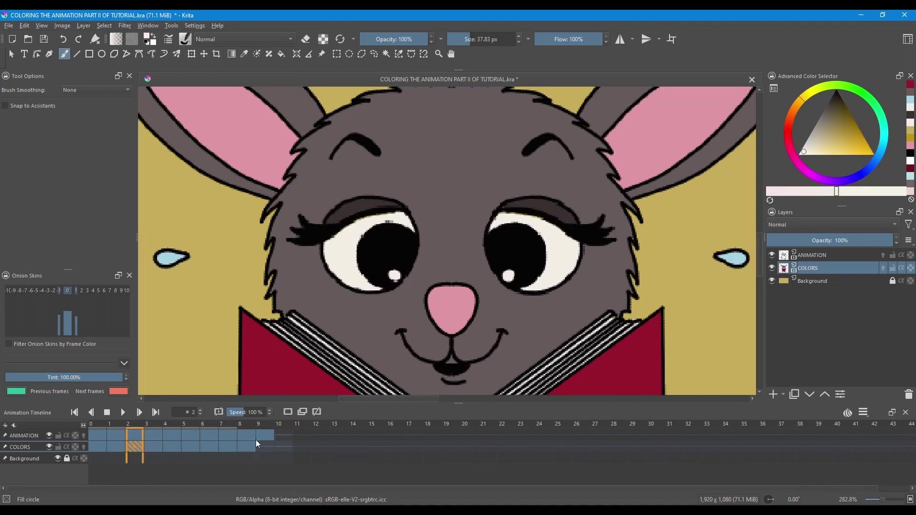
left_click(386, 54)
left_click(336, 246)
left_click(560, 239)
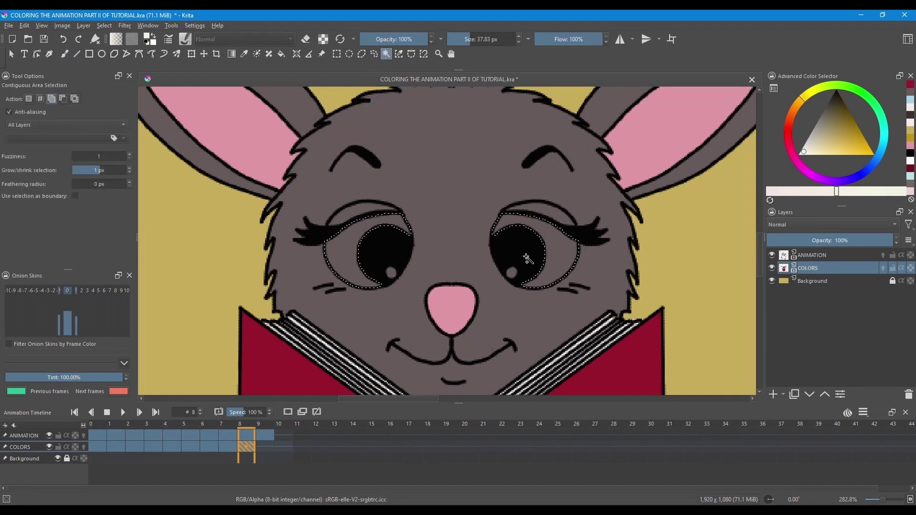
key("shift+BackSpace")
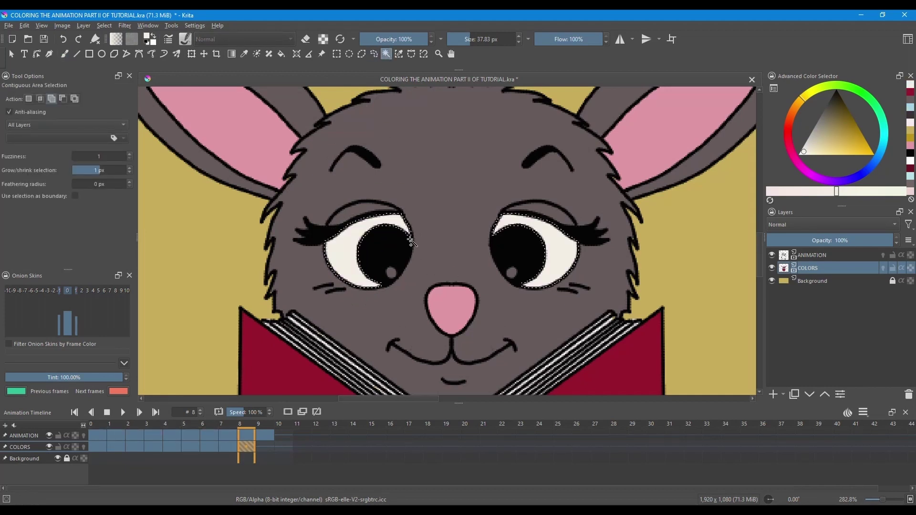
key("ctrl+shift+a")
Paint a white highlight dot in the left pupil with a ~4.74 px brush
key("b")
left_click_drag(401, 184, 399, 175)
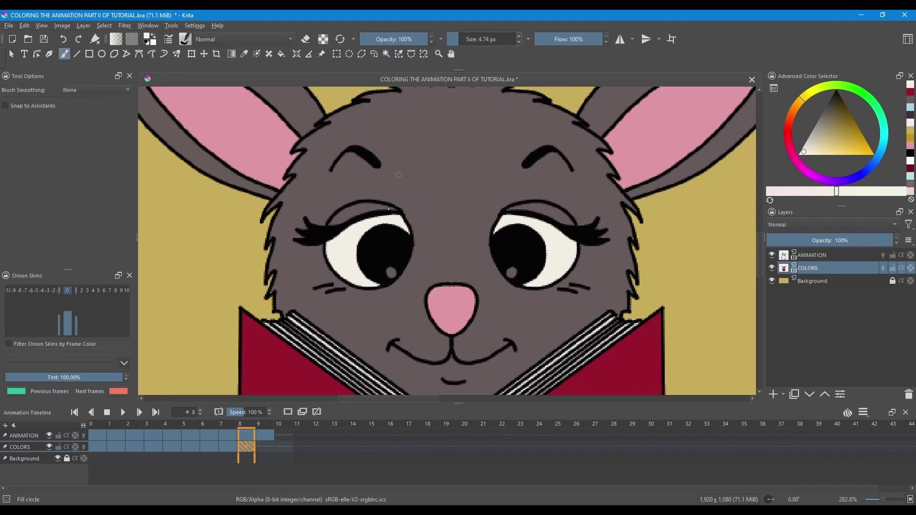
left_click_drag(387, 272, 391, 270)
Sample the mauve-grey fur colour from frame 1 and paint both upper eyelids grey on frame 8
left_click(122, 442)
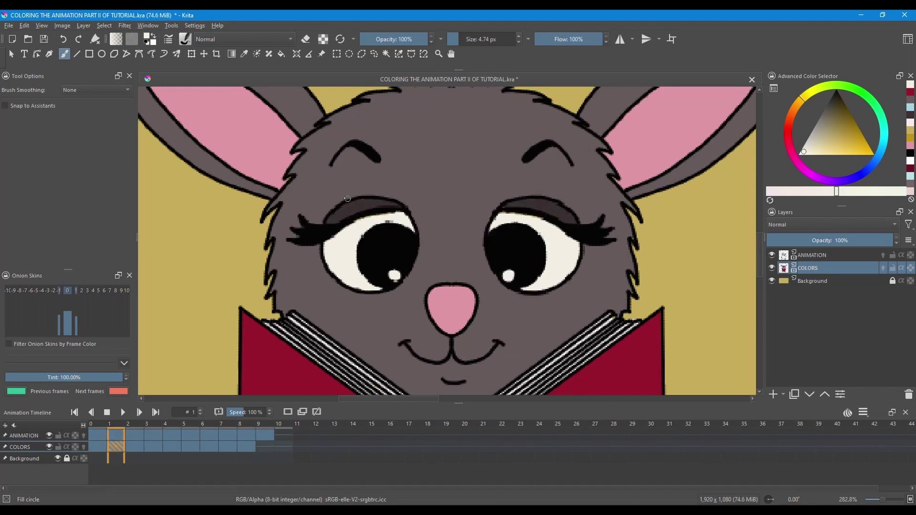
left_click(305, 270, "ctrl")
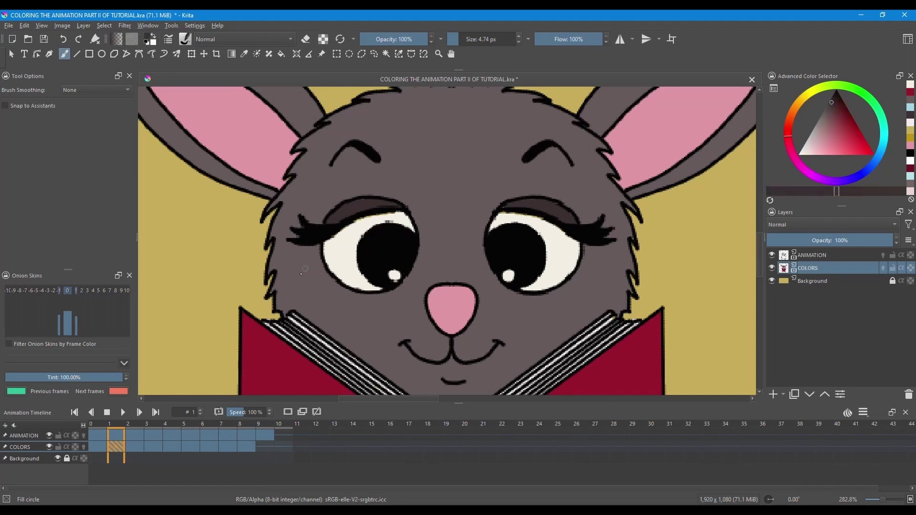
left_click(247, 439)
left_click_drag(350, 220, 338, 219)
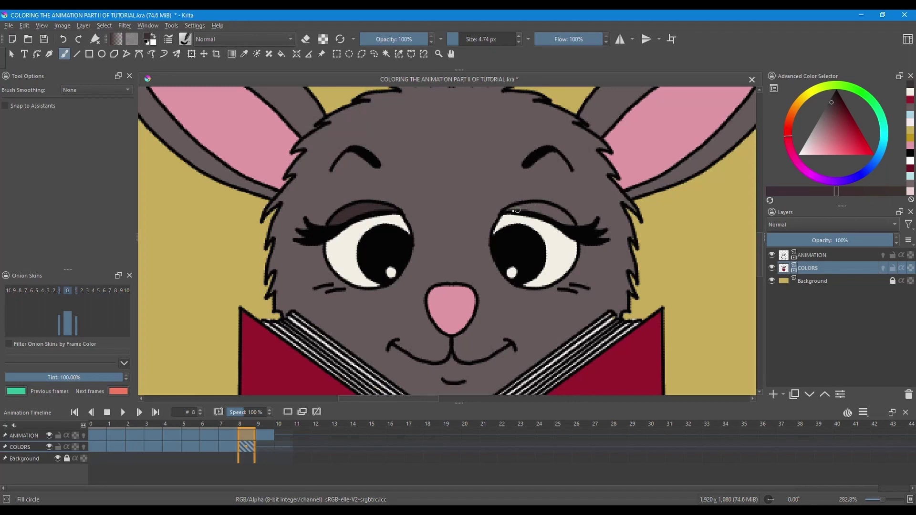
left_click_drag(509, 208, 534, 209)
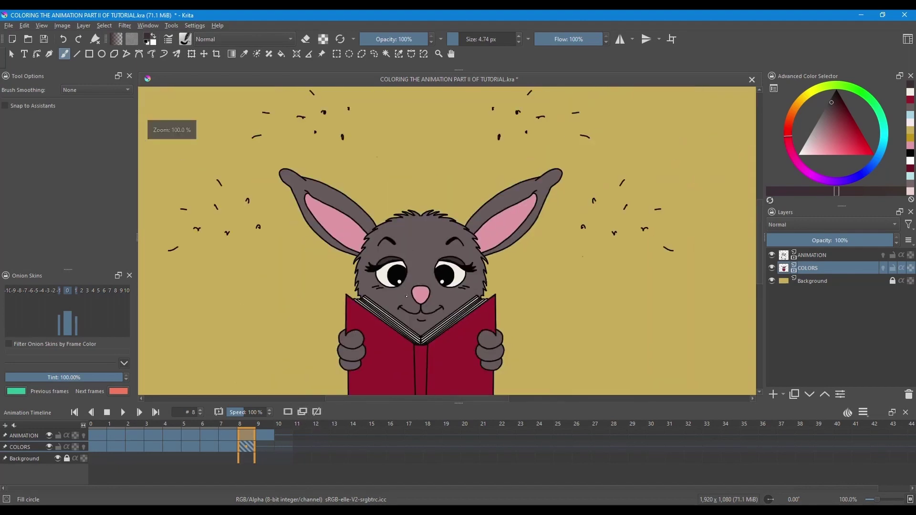
Duplicate the colour keyframe onto frame 9 and centre the whole bunny in view
left_click(262, 448)
right_click(263, 447)
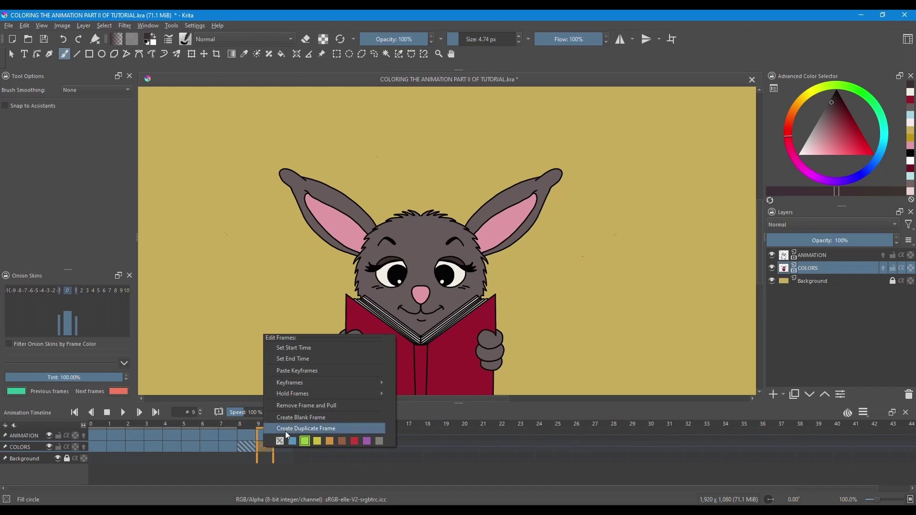
left_click(314, 429)
scroll(418, 307, "up", 3)
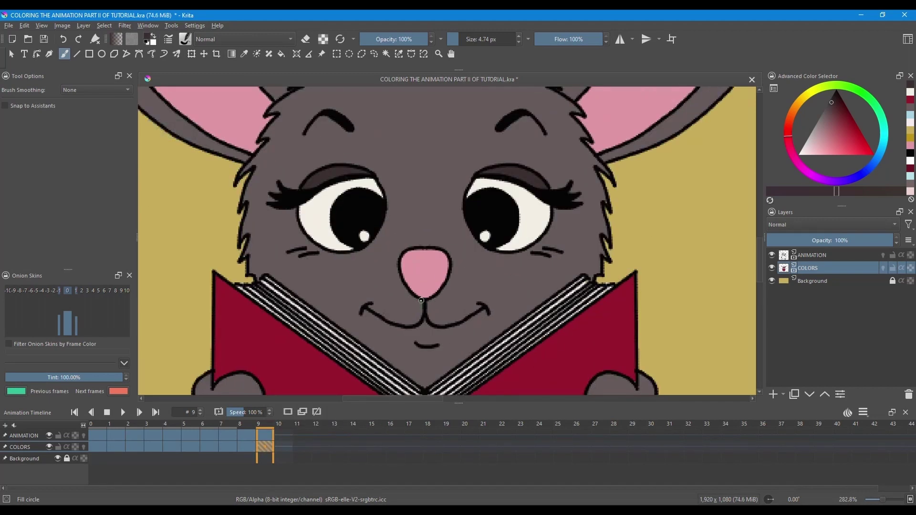
scroll(422, 301, "down", 2)
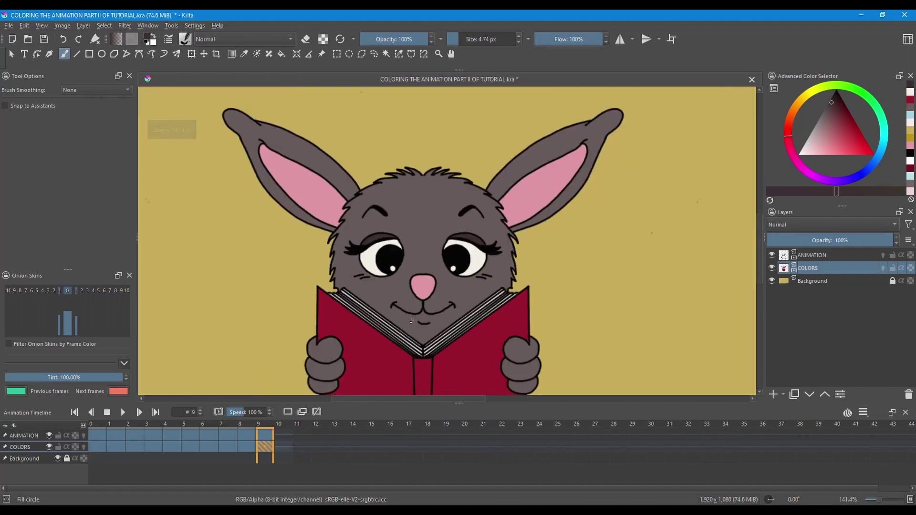
left_click_drag(406, 310, 406, 281)
scroll(405, 283, "down", 3)
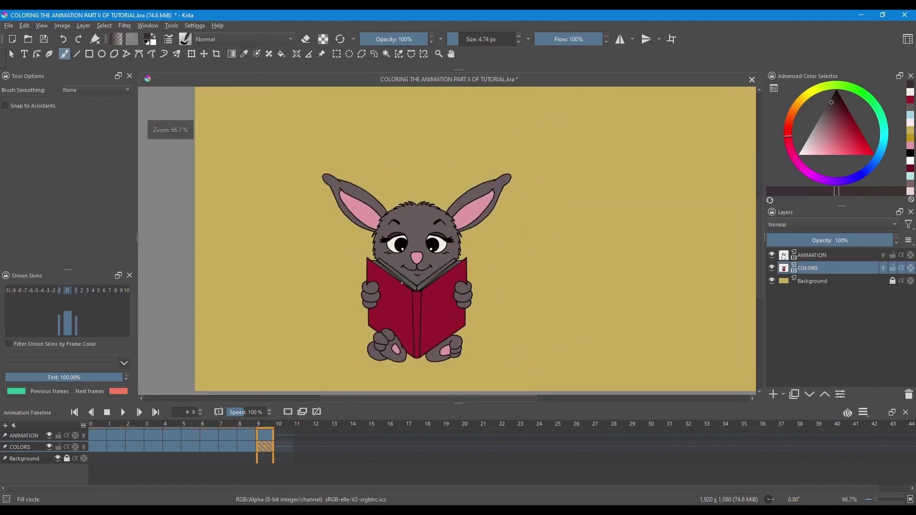
left_click_drag(414, 300, 365, 298)
Step through colour frames 0, 1 and 2, then zoom in on the bunny's mouth on frame 2
scroll(365, 299, "up", 1)
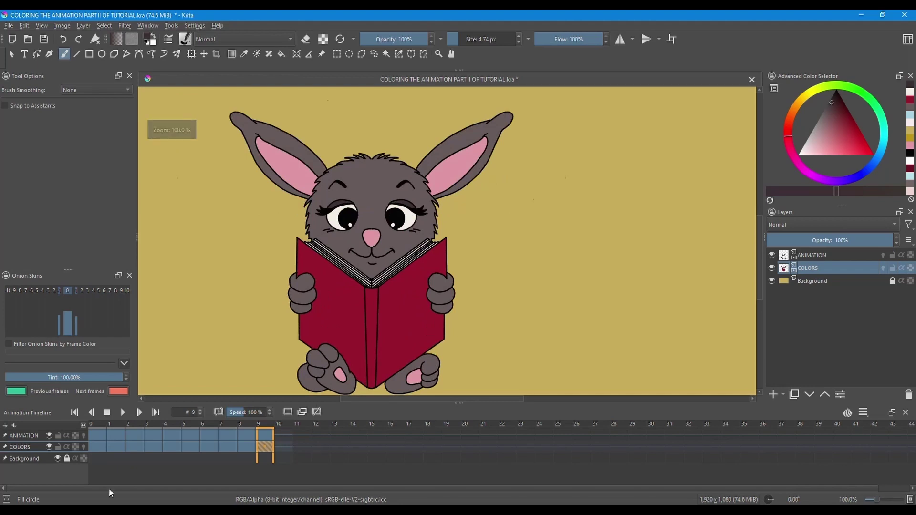
left_click(97, 445)
left_click(116, 445)
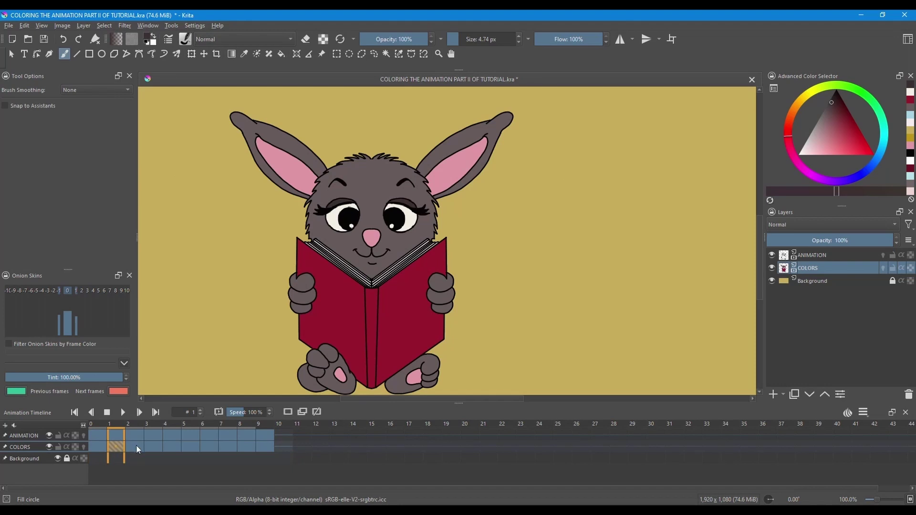
left_click(136, 445)
scroll(370, 250, "up", 3)
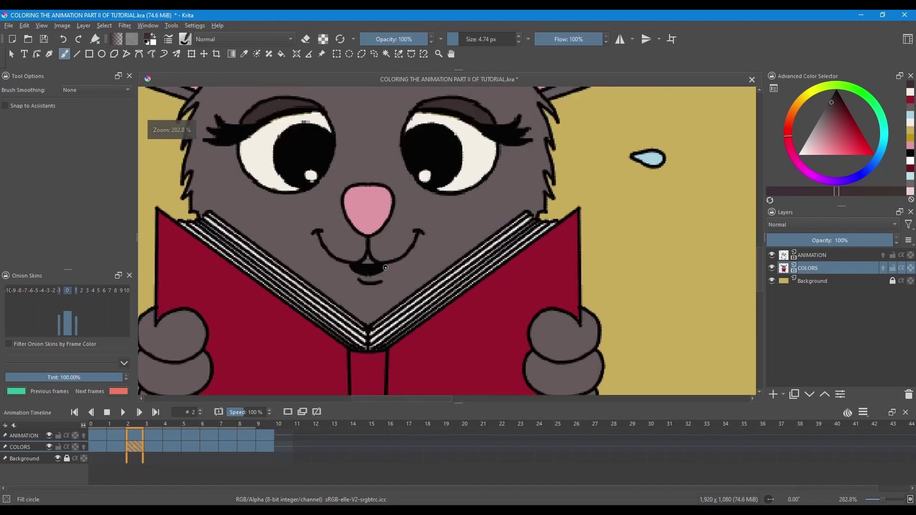
scroll(370, 250, "up", 1)
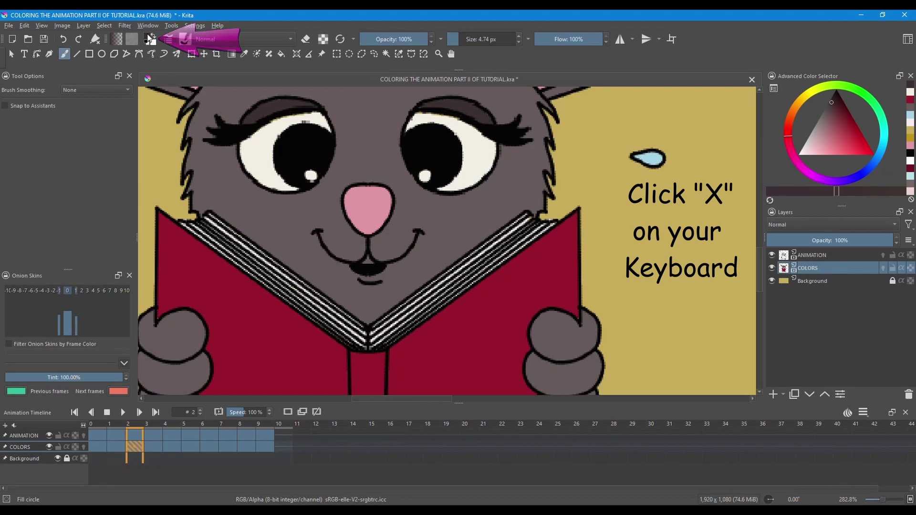
Switch to white and paint a small tooth into the bunny's open mouth on frames 5 and 7
key("x")
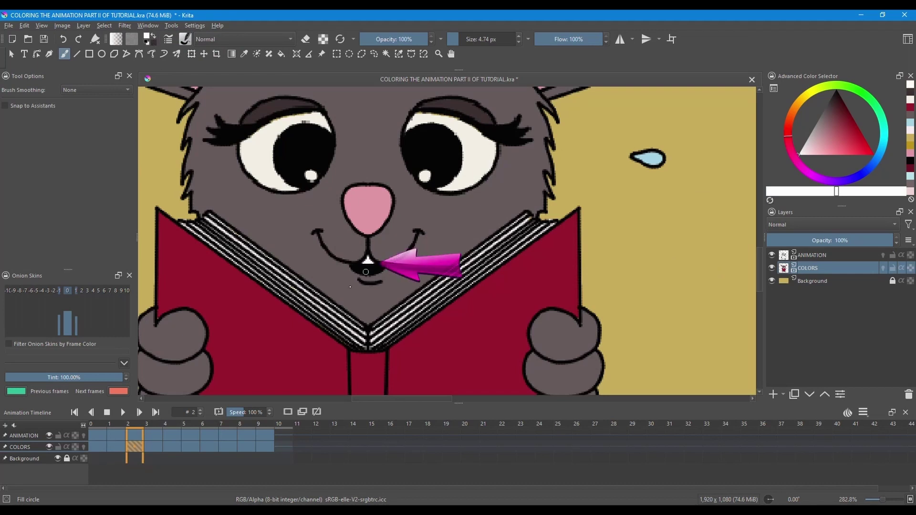
left_click(159, 437)
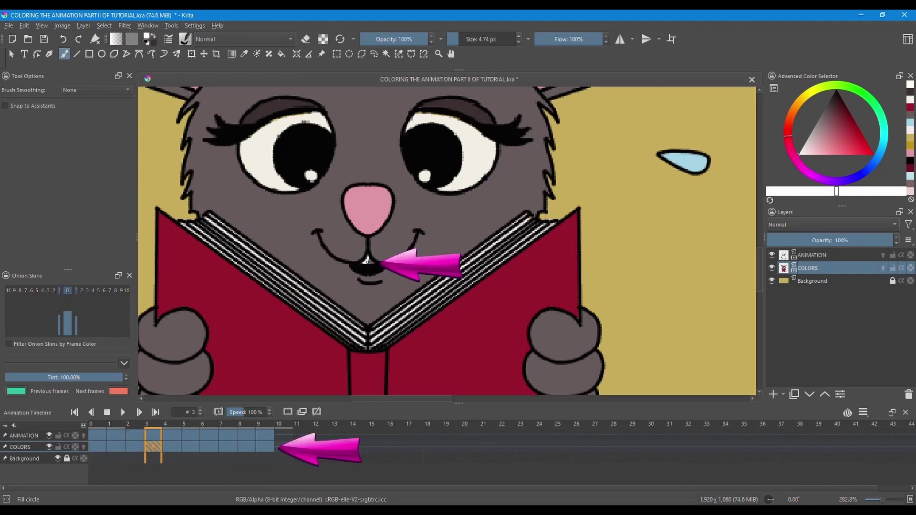
left_click(200, 410)
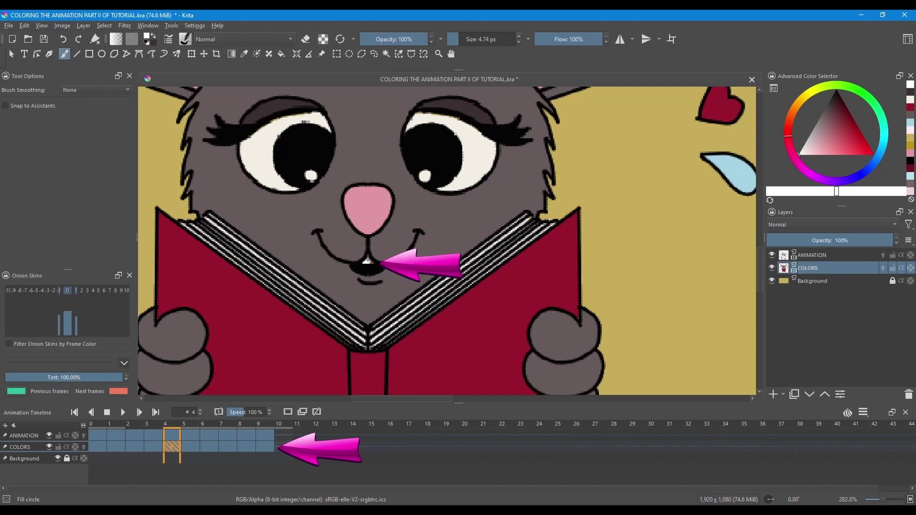
left_click(187, 445)
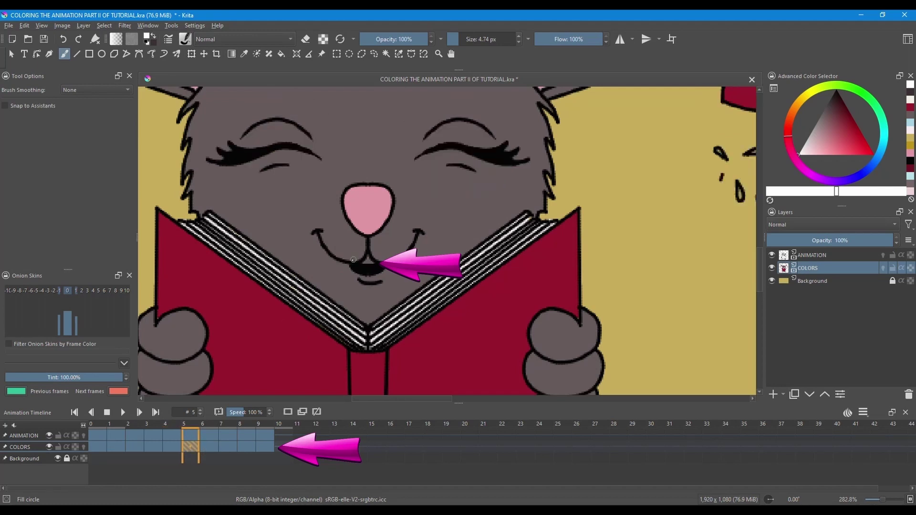
left_click_drag(353, 260, 368, 261)
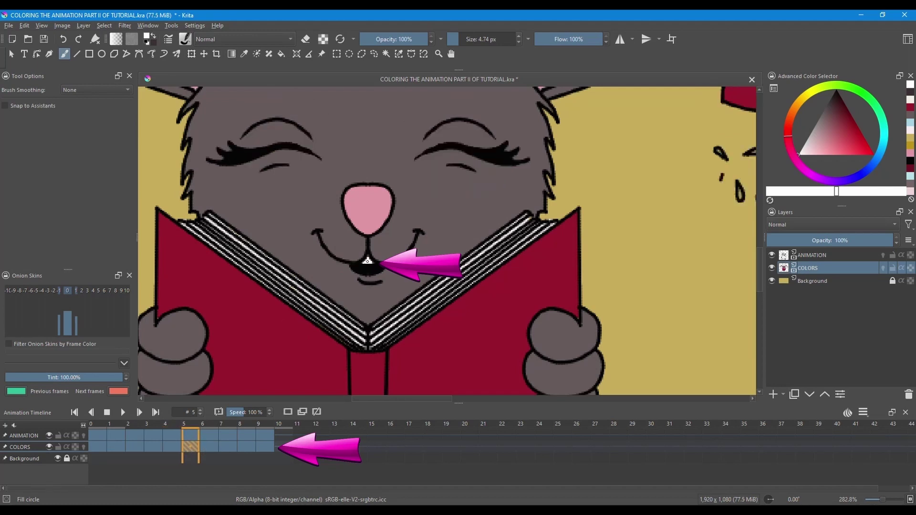
left_click(215, 445)
key("Right")
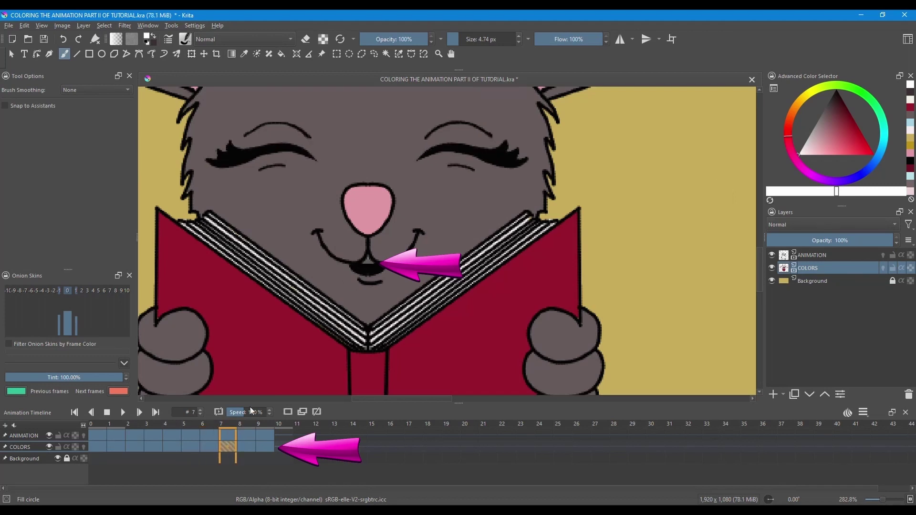
left_click_drag(362, 264, 366, 261)
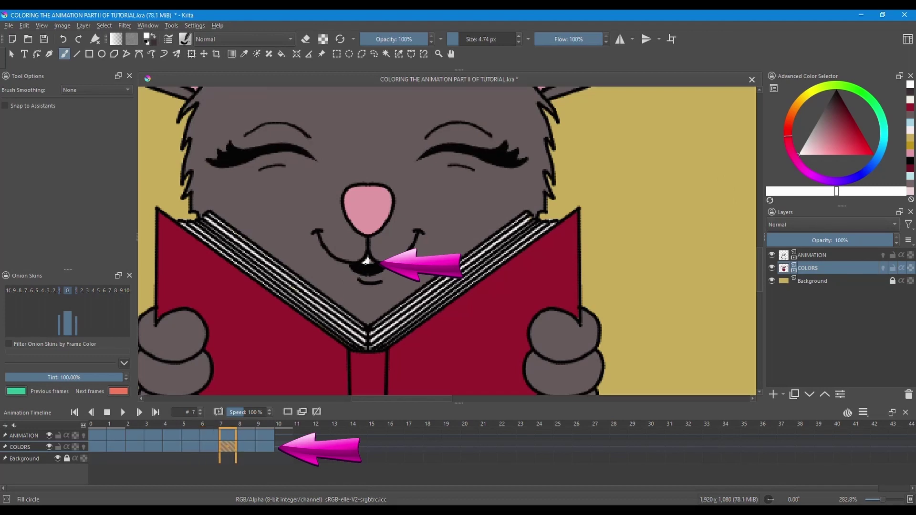
left_click(248, 442)
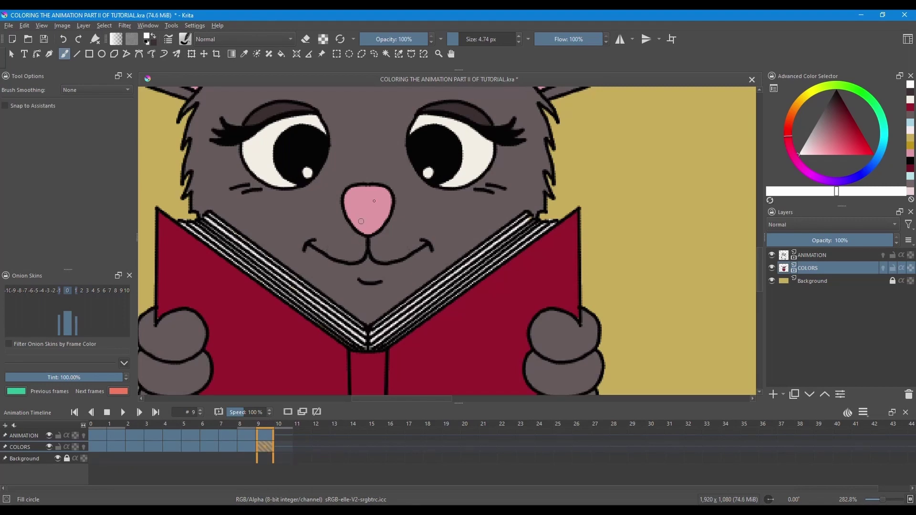
scroll(361, 221, "down", 6)
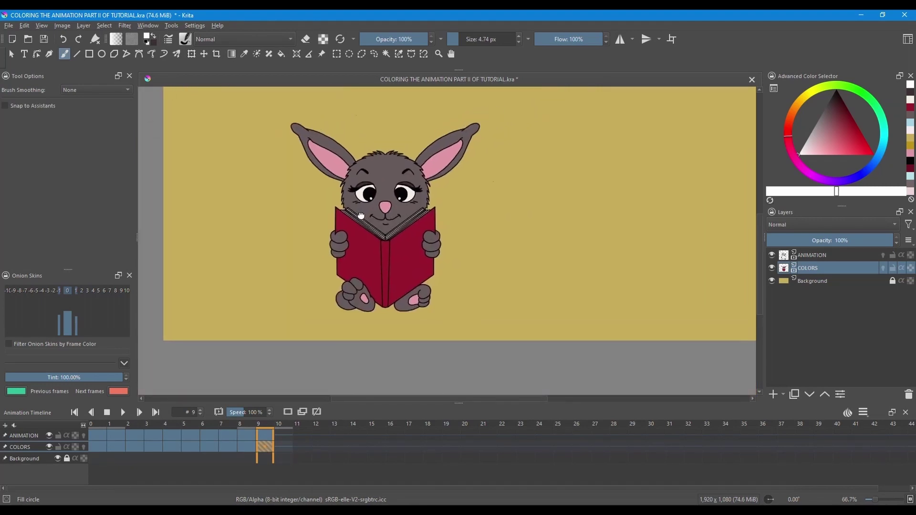
Center the bunny, toggle the COLORS layer off and on to check fills, then show frame 4
left_click_drag(361, 216, 339, 255)
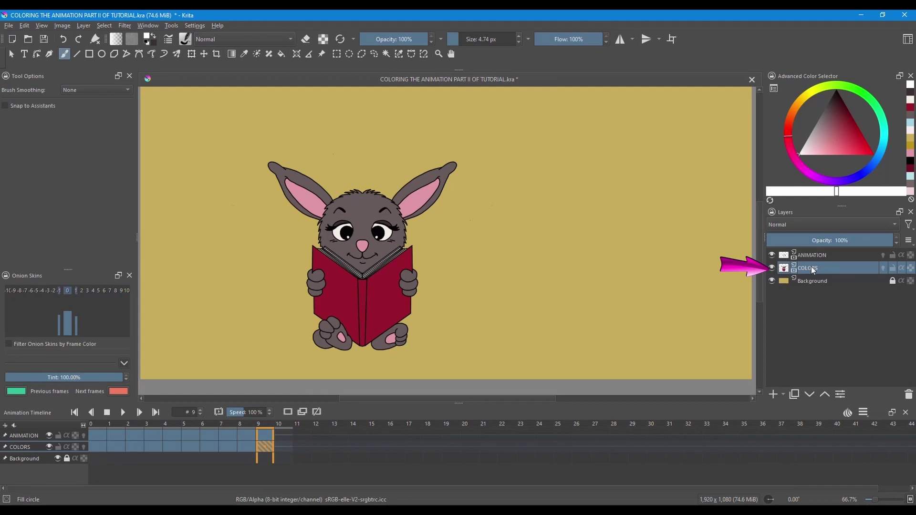
left_click(773, 268)
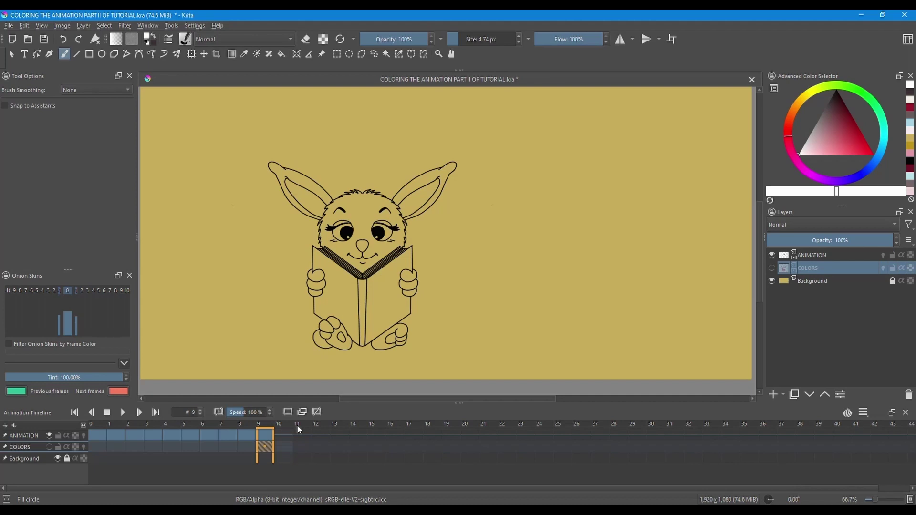
left_click(772, 268)
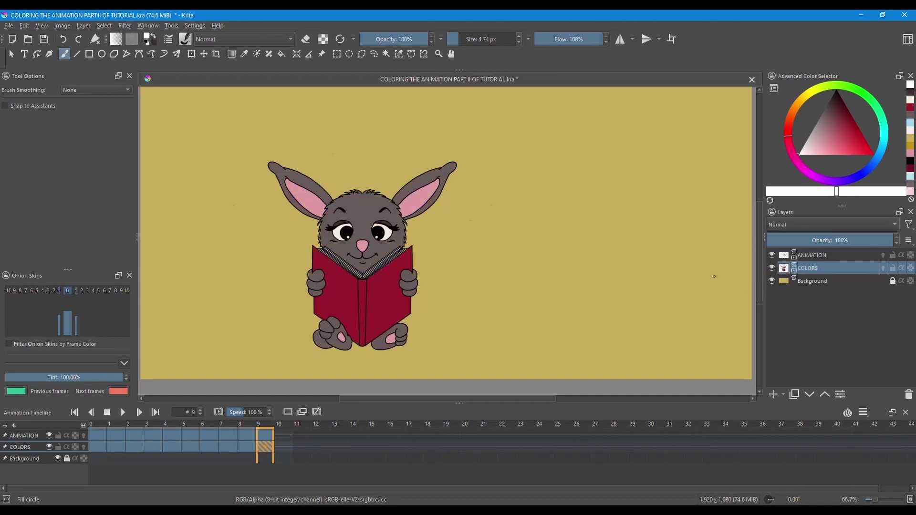
left_click(170, 446)
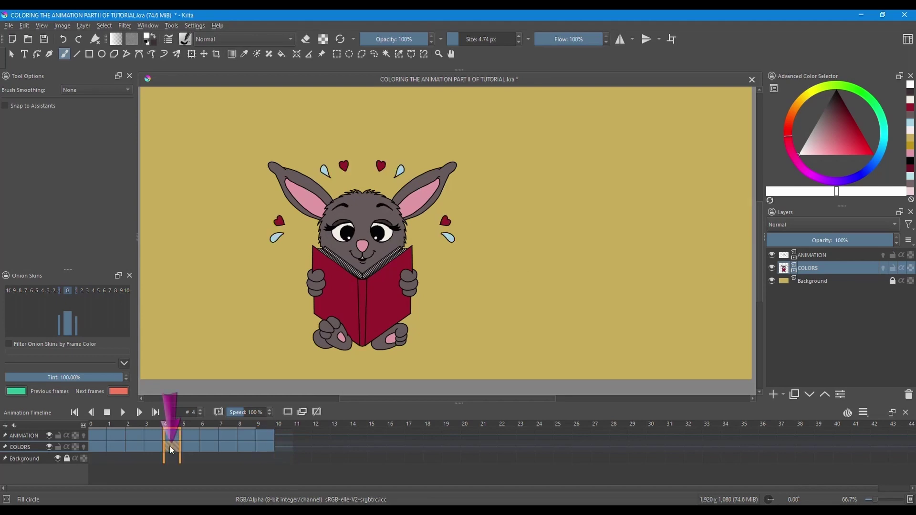
Add Paint Layer 1 above ANIMATION and paint light-blue and red swatch blobs with a 31 px brush
left_click(815, 254)
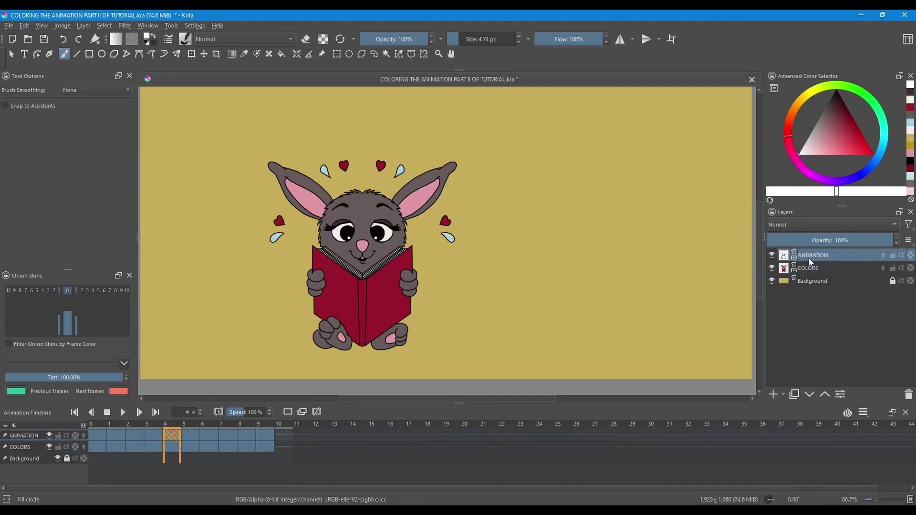
left_click(774, 395)
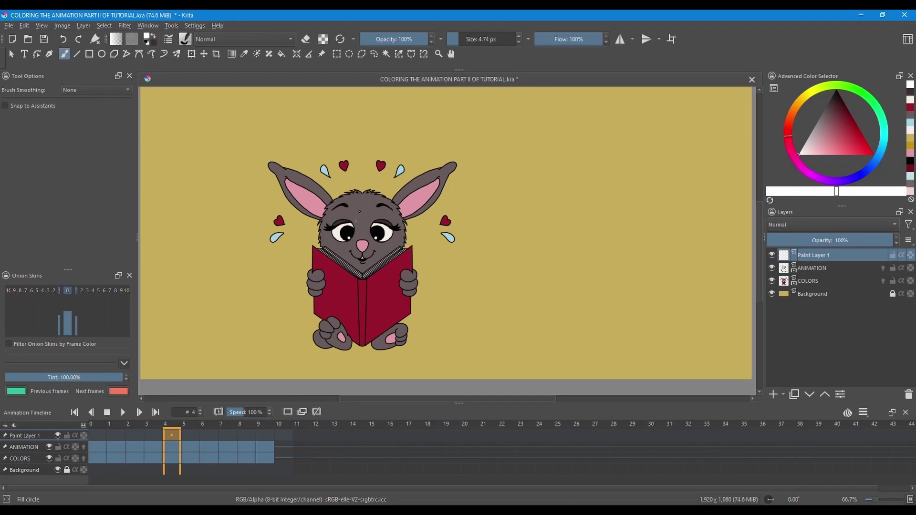
left_click(400, 170, "ctrl")
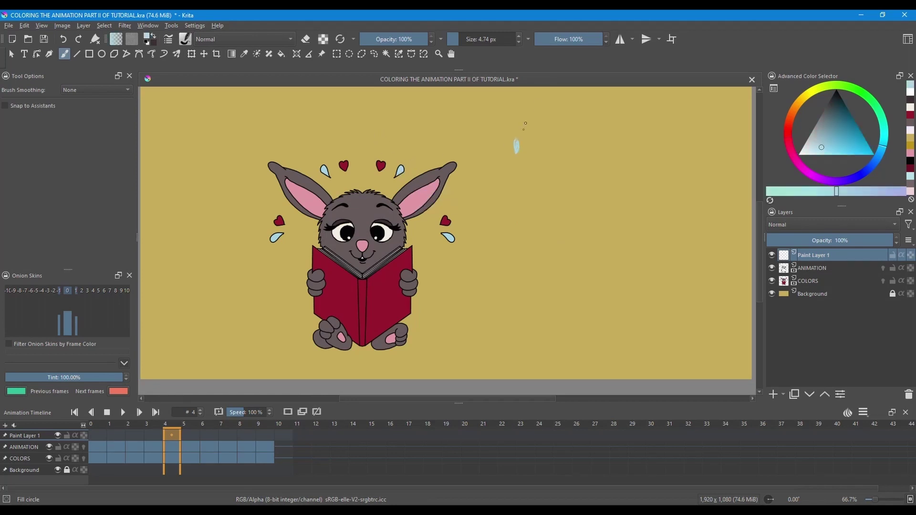
left_click(465, 38)
left_click_drag(520, 134, 521, 147)
left_click(381, 165, "ctrl")
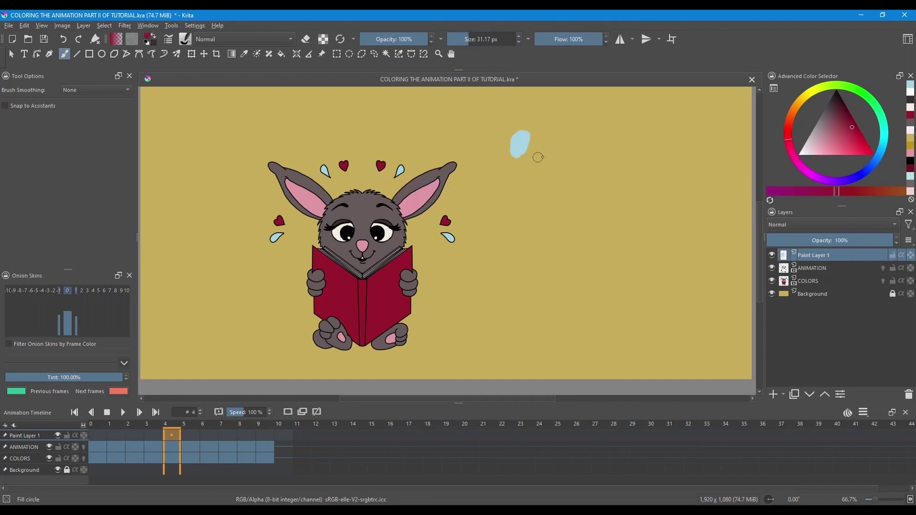
mouse_move(537, 155)
left_mouse_down()
mouse_move(542, 138)
mouse_move(536, 159)
left_mouse_up()
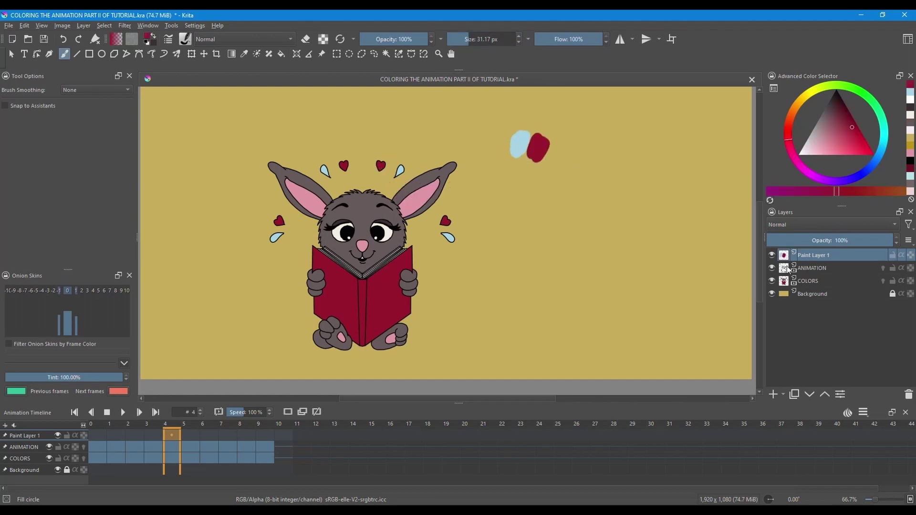
Hide the COLORS fills, select ANIMATION with onion skins on, and move to frame 4
left_click(808, 282)
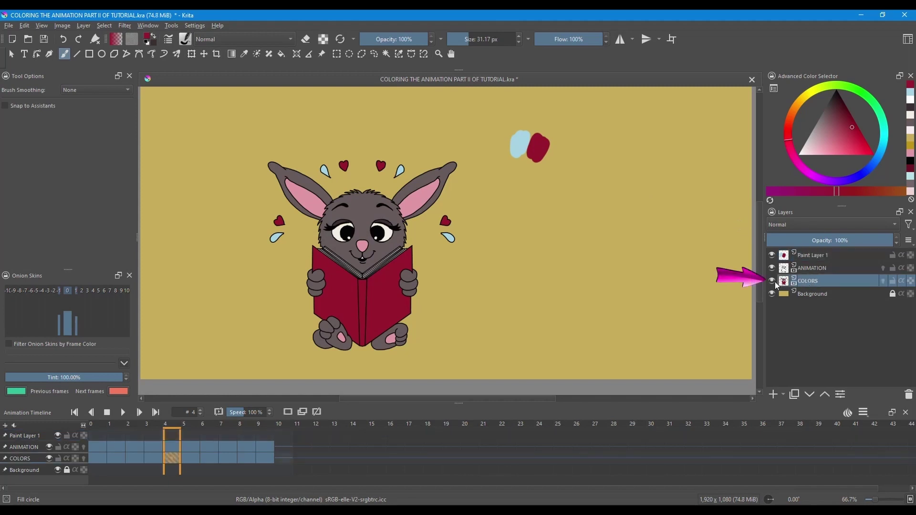
left_click(772, 281)
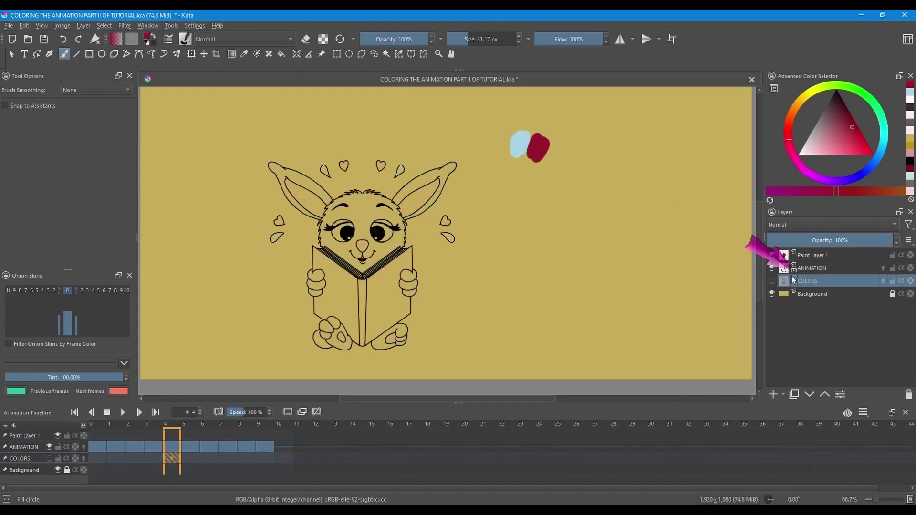
left_click(816, 269)
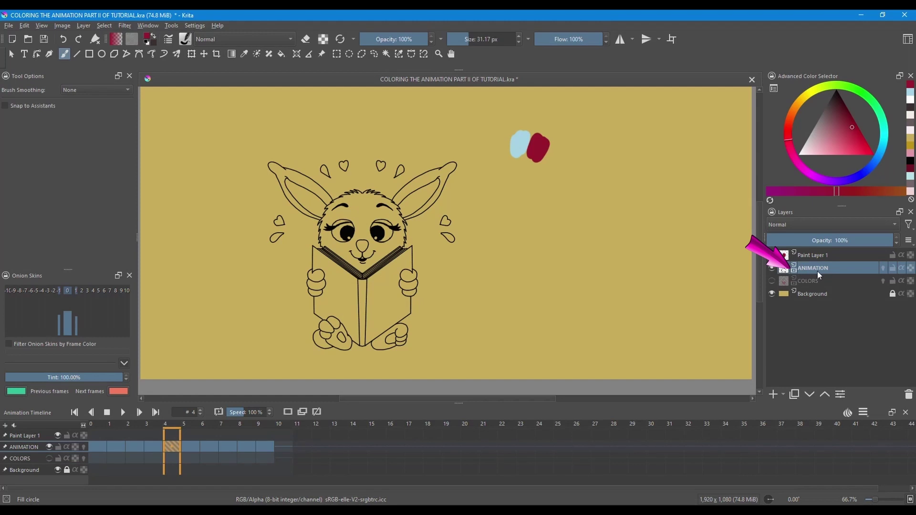
left_click(910, 269)
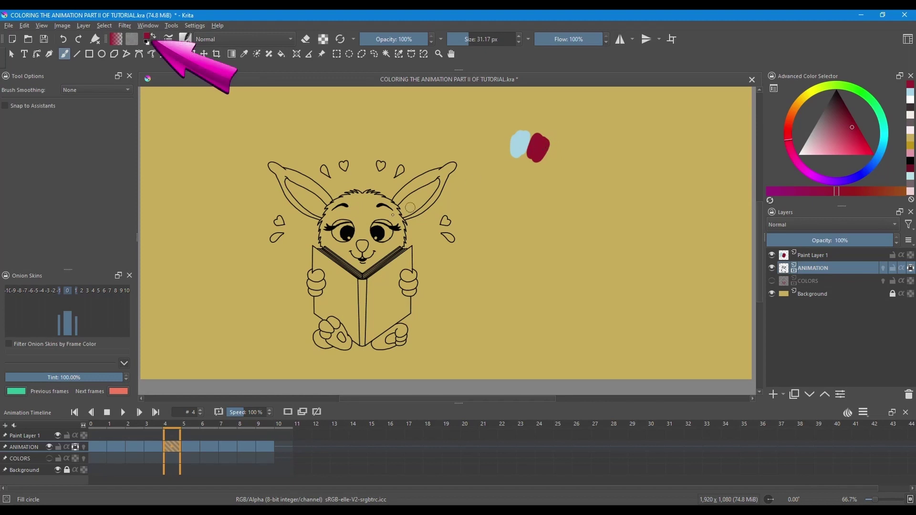
left_click(99, 447)
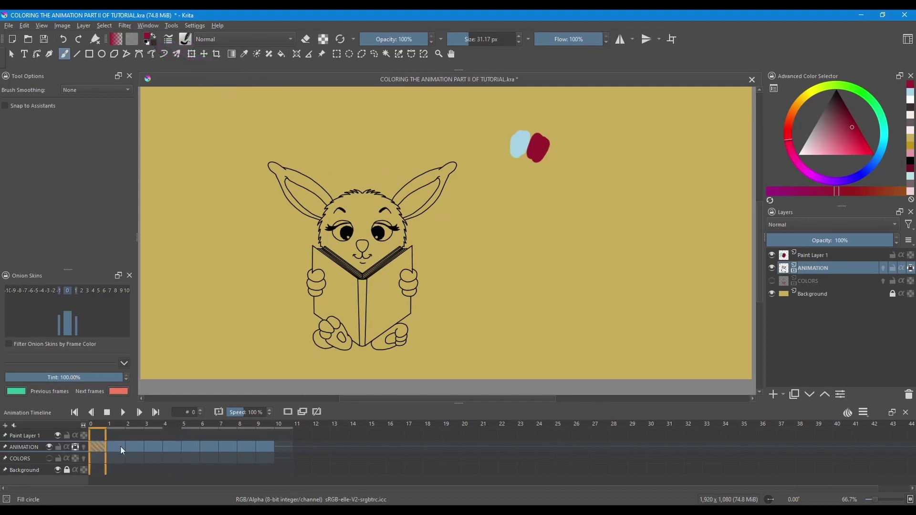
left_click(117, 447)
left_click(134, 447)
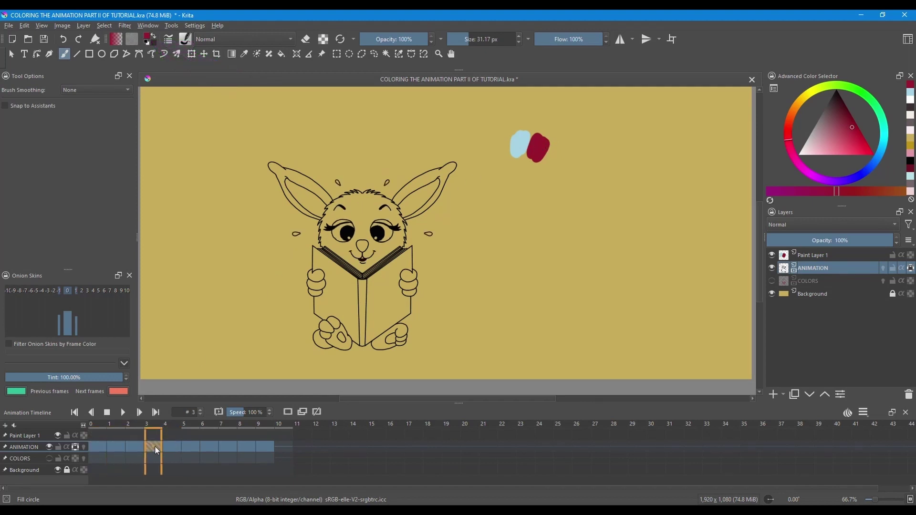
left_click(177, 448)
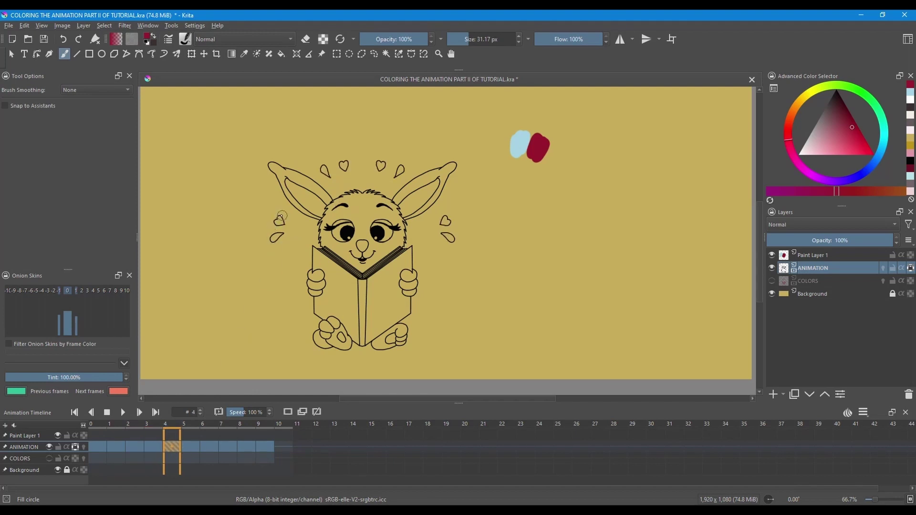
Brush the heart outlines red on frames 4 and 5
left_click_drag(282, 216, 280, 223)
scroll(334, 184, "up", 3)
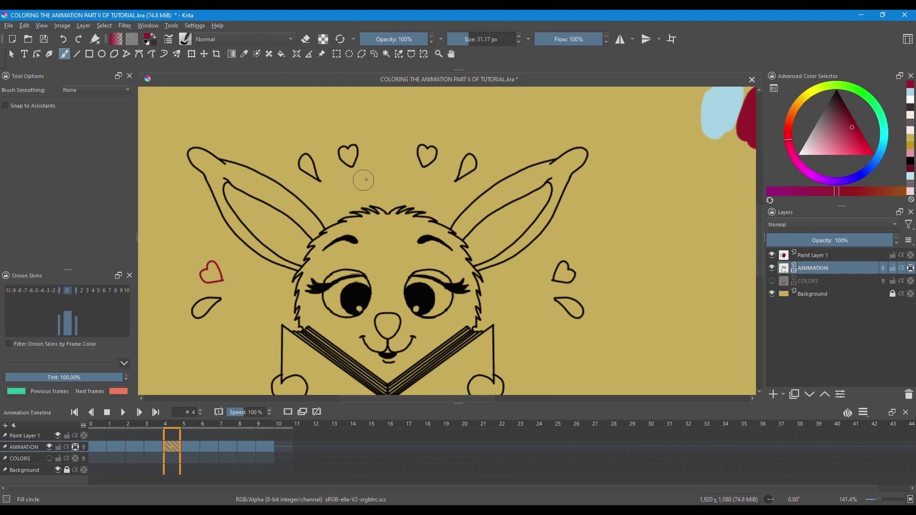
left_click_drag(359, 145, 348, 156)
left_click_drag(426, 148, 428, 157)
left_click_drag(563, 270, 571, 268)
key("period")
mouse_move(177, 234)
left_mouse_down()
mouse_move(165, 272)
mouse_move(210, 267)
left_mouse_up()
left_click_drag(331, 154, 350, 124)
left_click_drag(444, 154, 464, 124)
left_click_drag(587, 234, 603, 256)
Brush all of frame 6's heart outlines red
key("period")
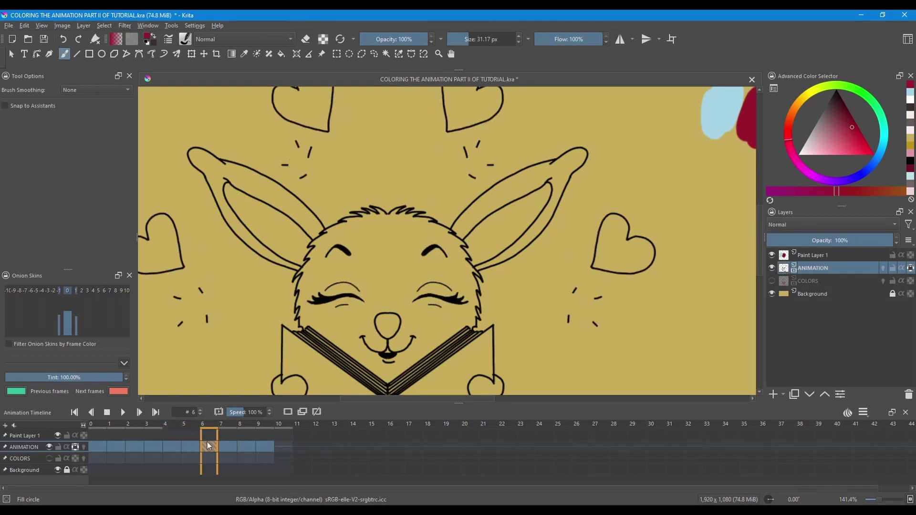
left_click_drag(403, 226, 434, 255)
mouse_move(334, 115)
left_mouse_down()
mouse_move(311, 126)
mouse_move(363, 134)
left_mouse_up()
left_click_drag(492, 98, 535, 134)
left_click_drag(181, 248, 215, 296)
left_click_drag(639, 248, 658, 281)
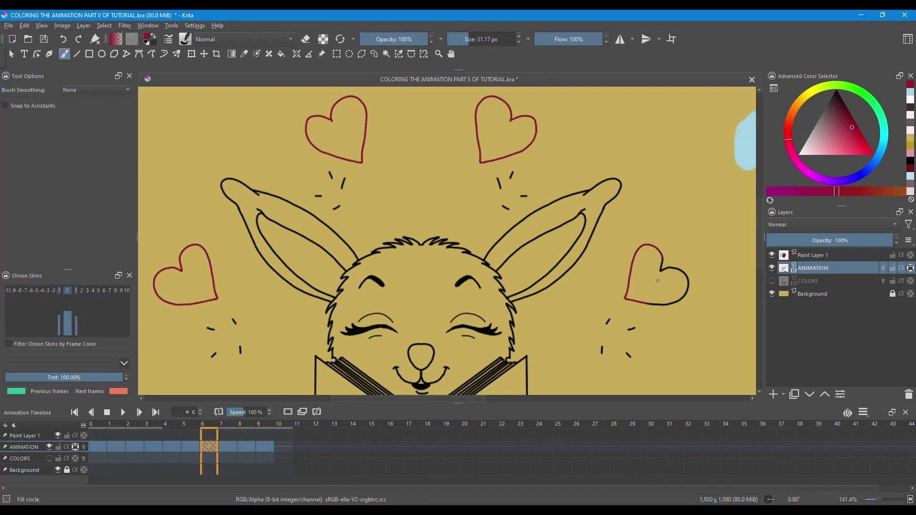
Paint all of frame 7's splash marks red, left and right of the rabbit
left_click(226, 446)
left_click_drag(457, 182, 491, 206)
left_click_drag(153, 258, 209, 267)
left_click_drag(204, 291, 205, 306)
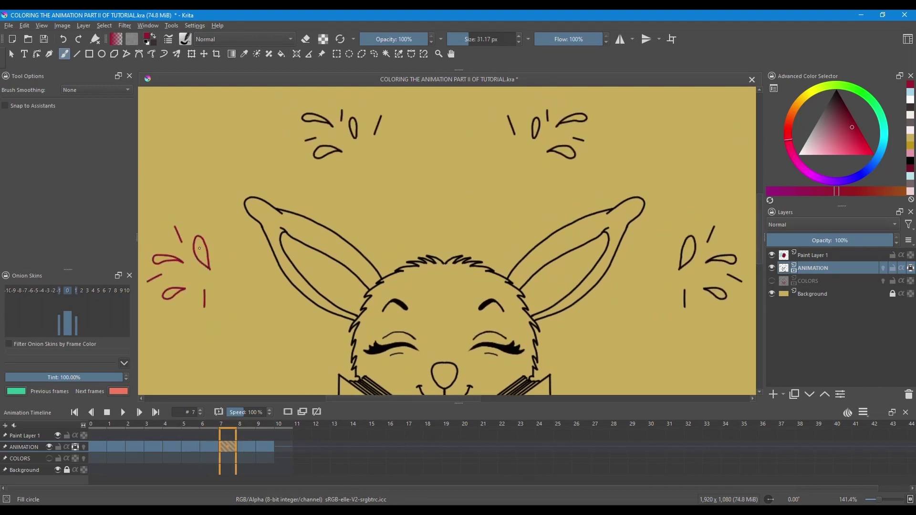
left_click_drag(302, 116, 329, 122)
left_click_drag(315, 155, 341, 151)
left_click_drag(381, 116, 375, 134)
mouse_move(511, 116)
left_mouse_down()
mouse_move(515, 134)
mouse_move(587, 117)
left_mouse_up()
left_click_drag(549, 150, 575, 156)
left_click_drag(687, 239, 683, 267)
left_click_drag(706, 260, 737, 262)
left_click_drag(705, 288, 726, 298)
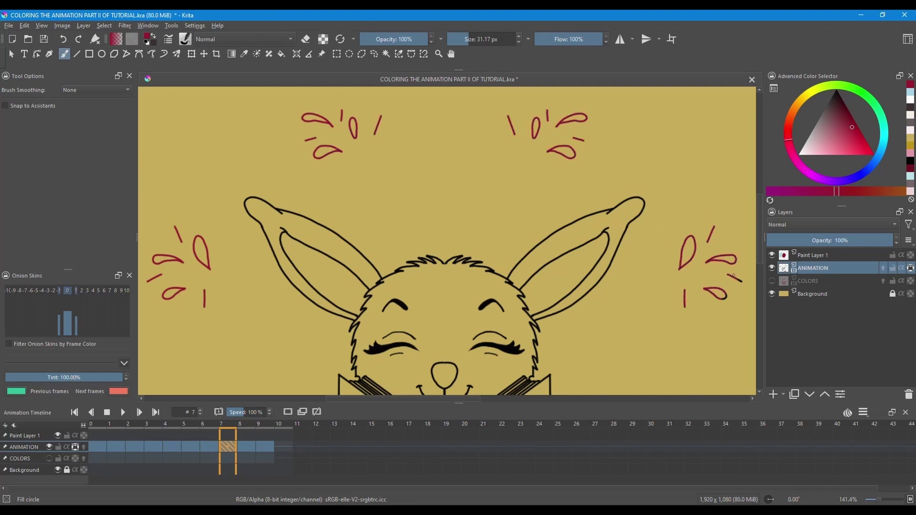
Paint frame 8's top-left splash marks red with an enlarged brush
left_click(246, 446)
left_click_drag(333, 149, 334, 156)
left_click_drag(307, 116, 295, 125)
scroll(294, 125, "down", 4)
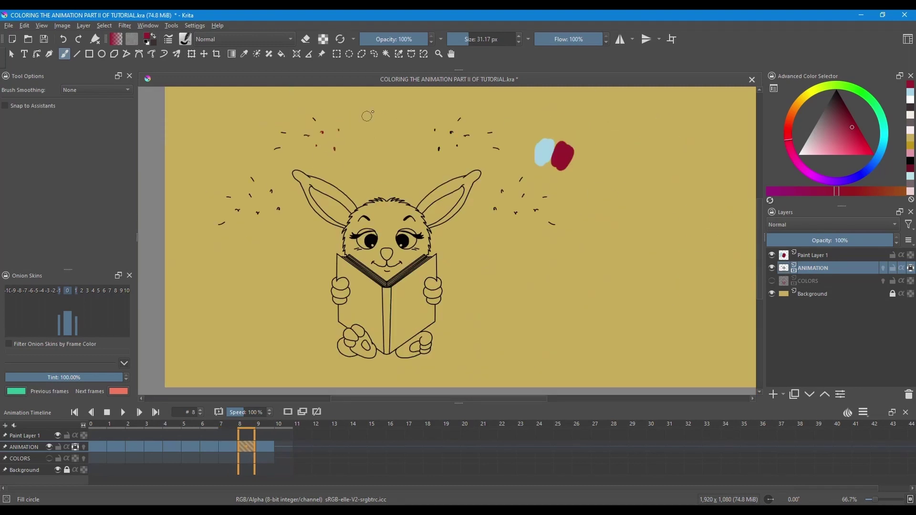
key("bracketright")
key("bracketright")
key("bracketright")
key("bracketright")
key("bracketright")
left_click(265, 447)
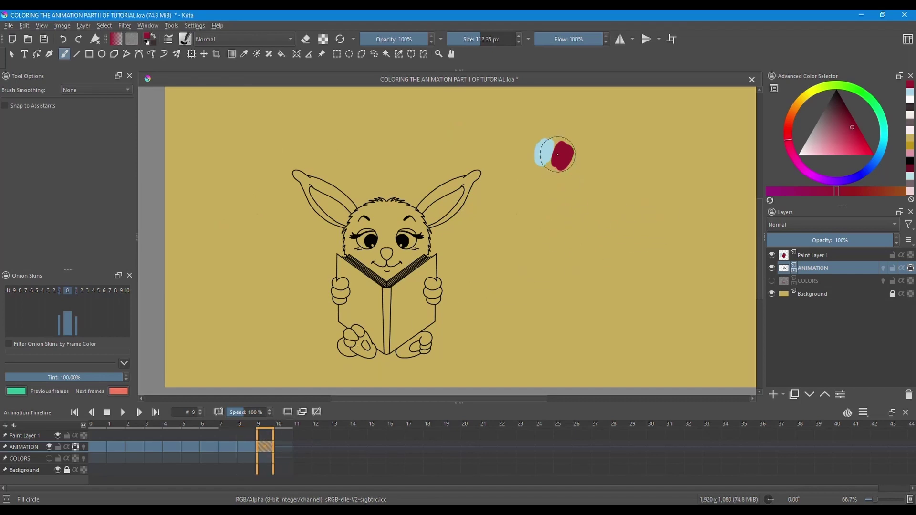
Sample the light blue from the swatch blob and review frames 1 through 9
key("ctrl")
left_click(542, 153, "ctrl")
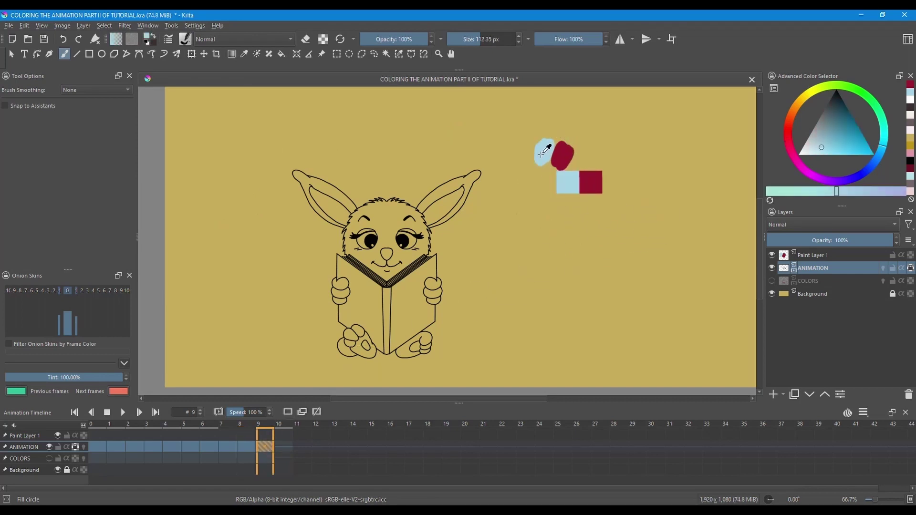
left_click(116, 447)
key("period")
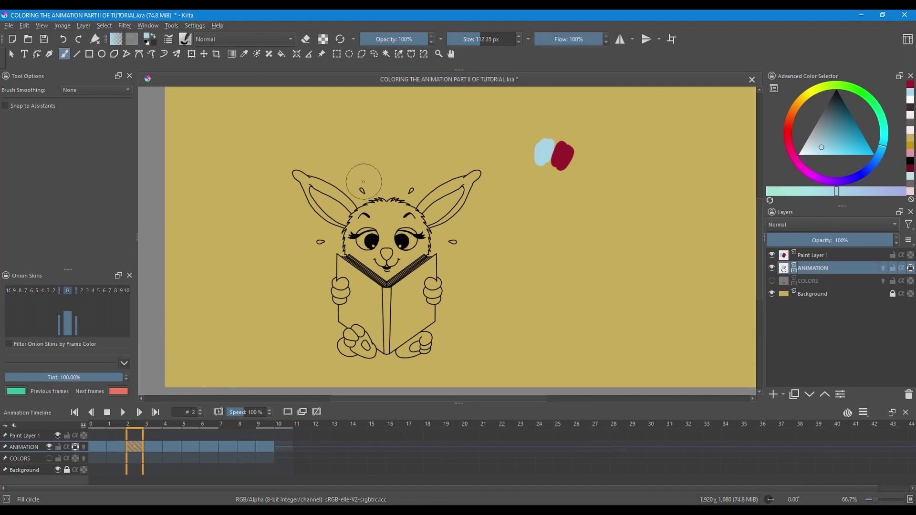
key("period")
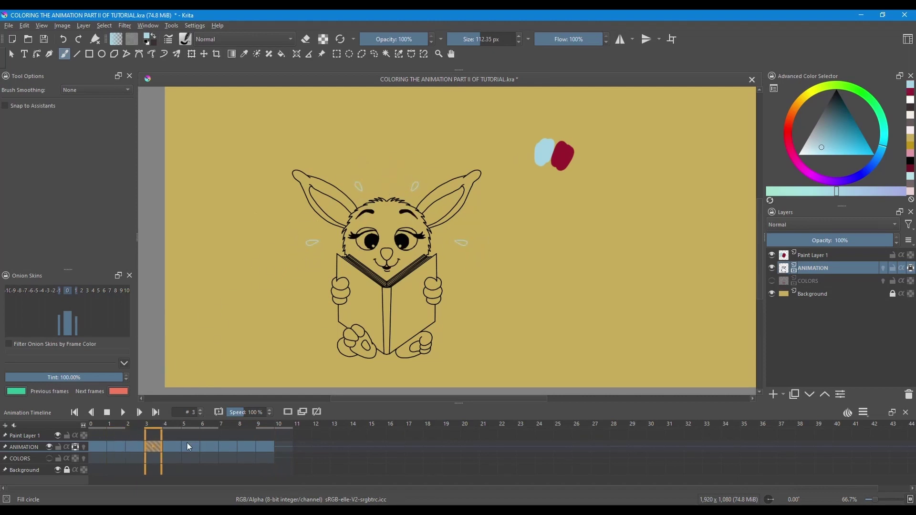
key("period")
key("bracketleft")
key("bracketleft")
key("bracketleft")
key("bracketleft")
key("bracketleft")
key("period")
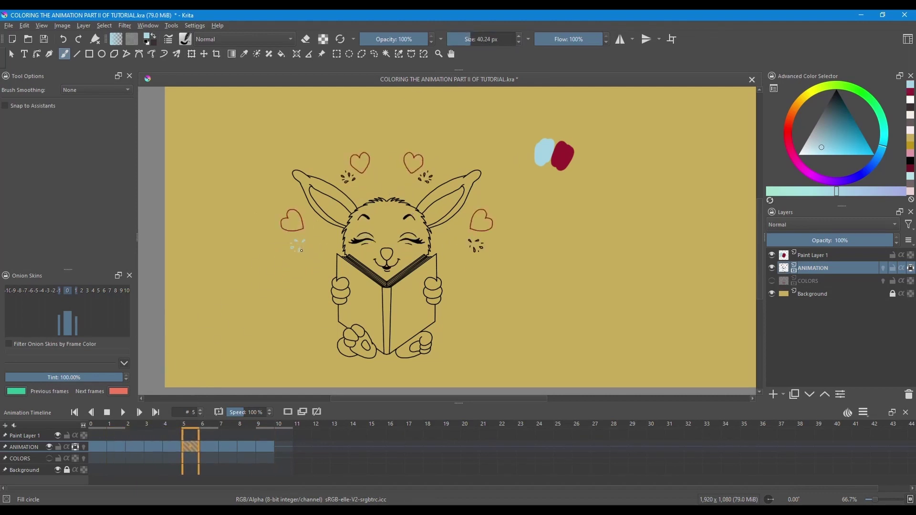
key("period")
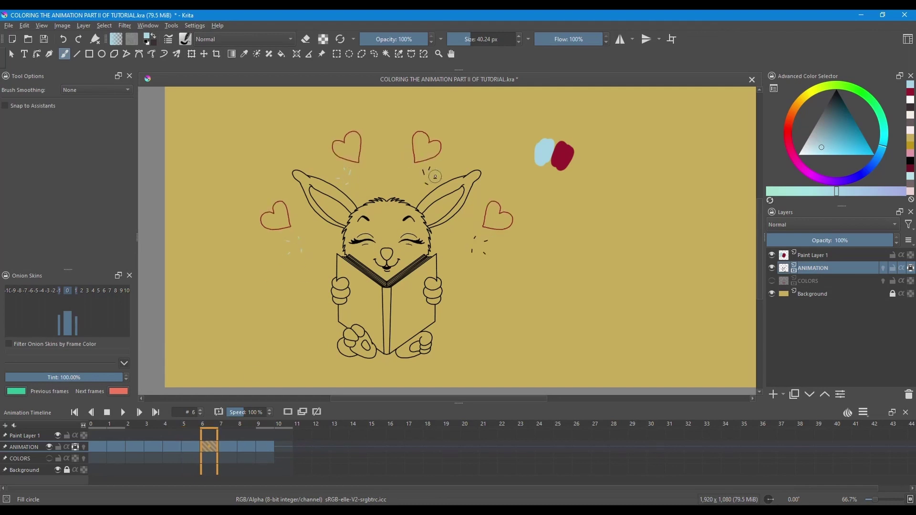
key("period")
left_click(248, 446)
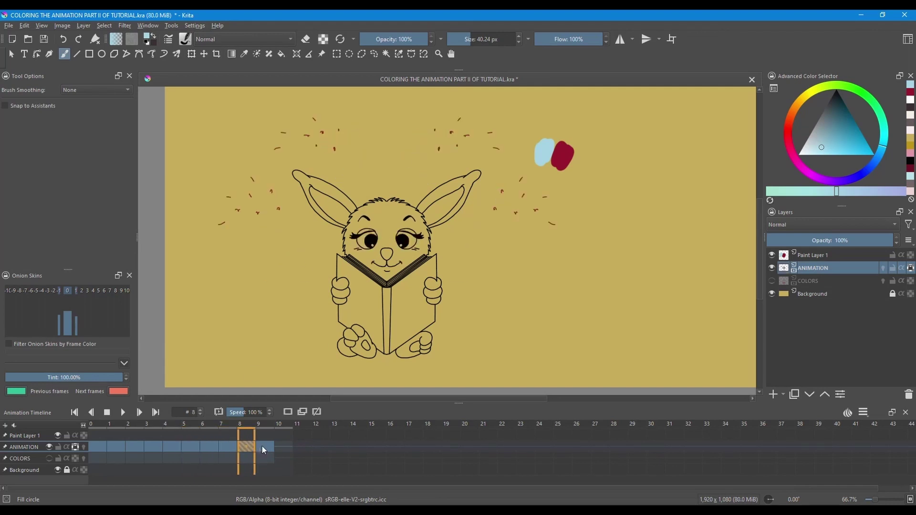
left_click(264, 448)
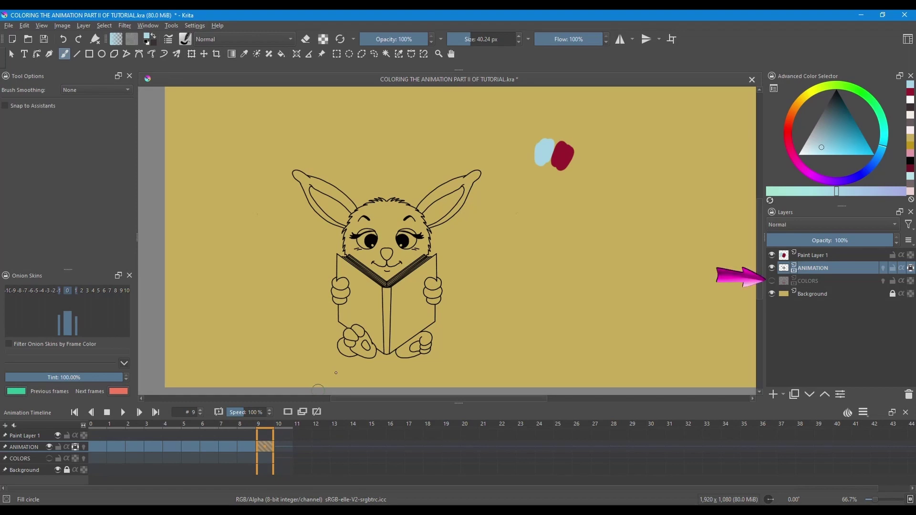
Show the COLORS layer again, delete the swatch layer Paint Layer 1, and play the animation
left_click(772, 282)
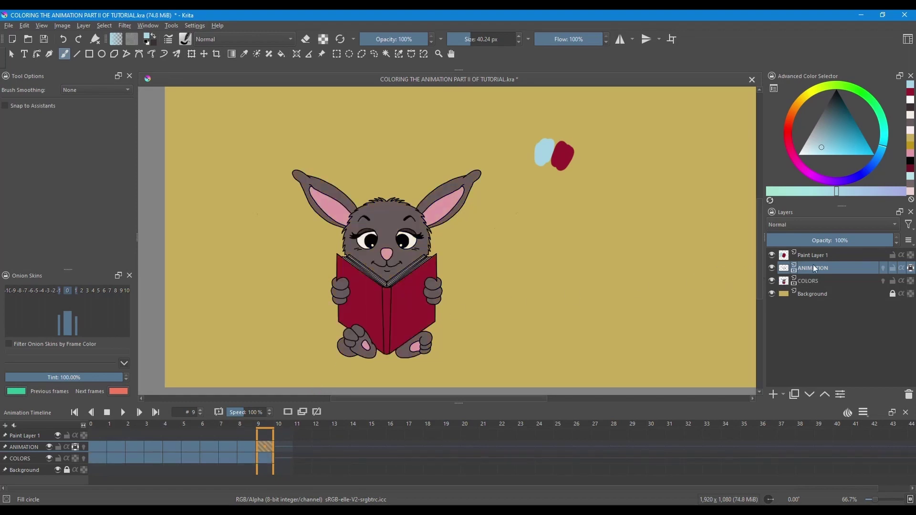
left_click(817, 255)
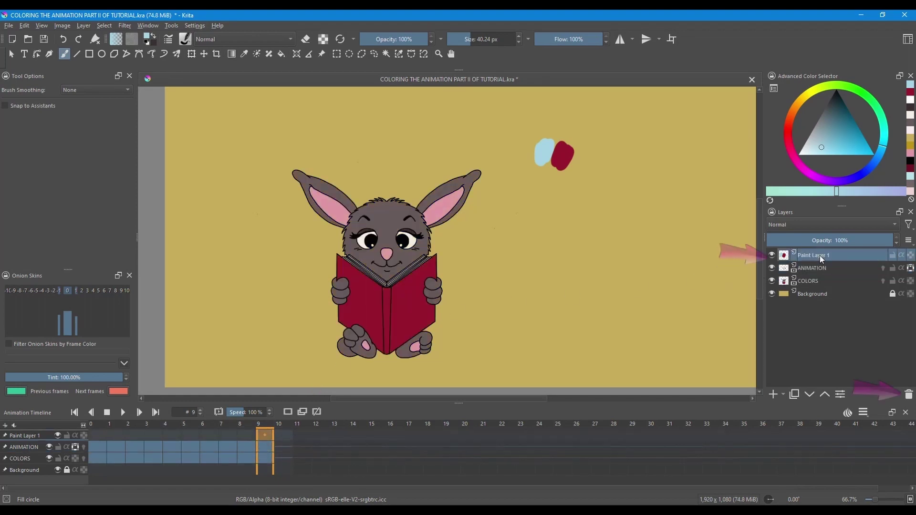
left_click(909, 395)
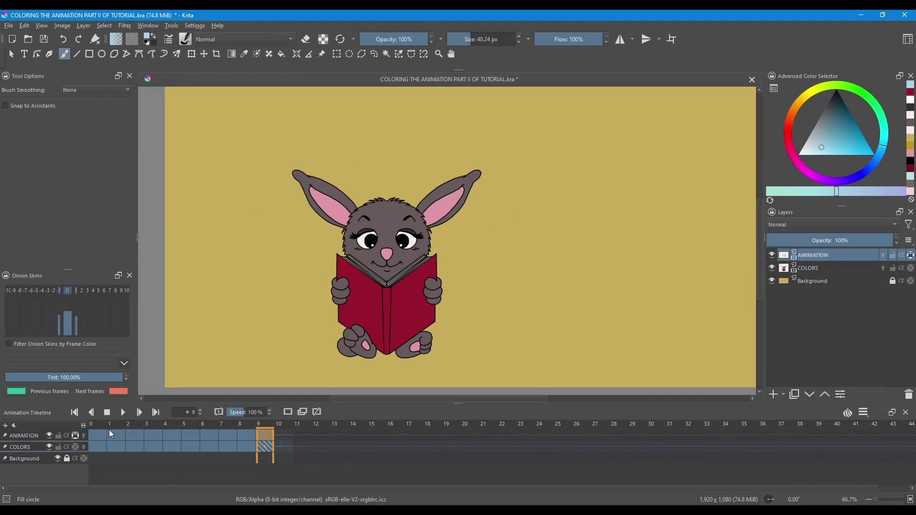
left_click(123, 412)
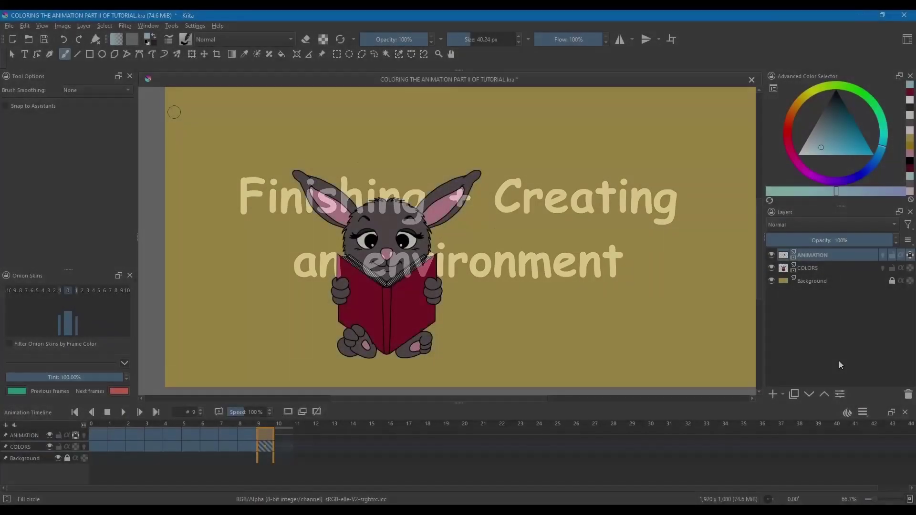
Unlock the Background layer and fill it entirely with pink
left_click(892, 281)
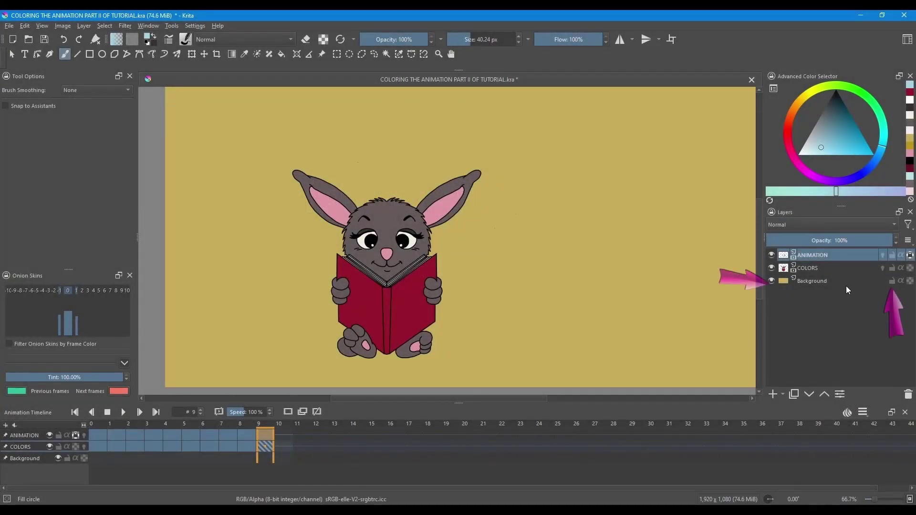
left_click(815, 282)
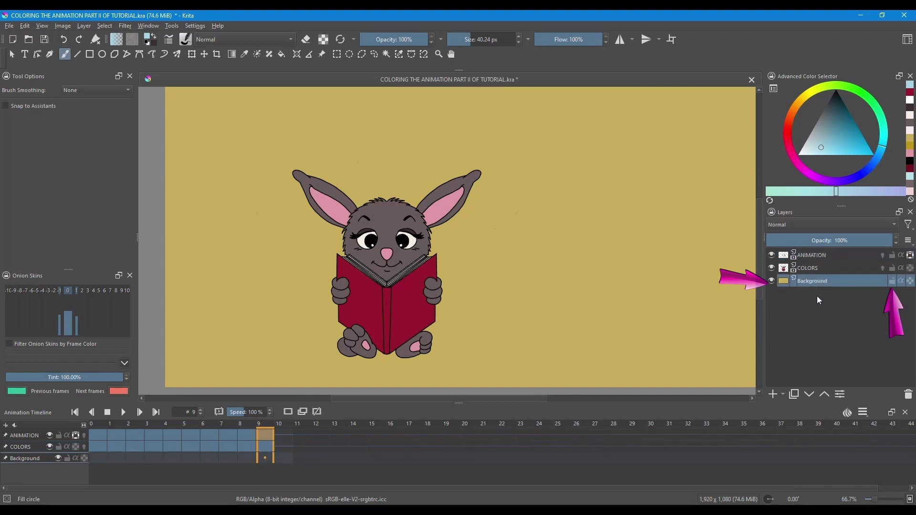
left_click(792, 121)
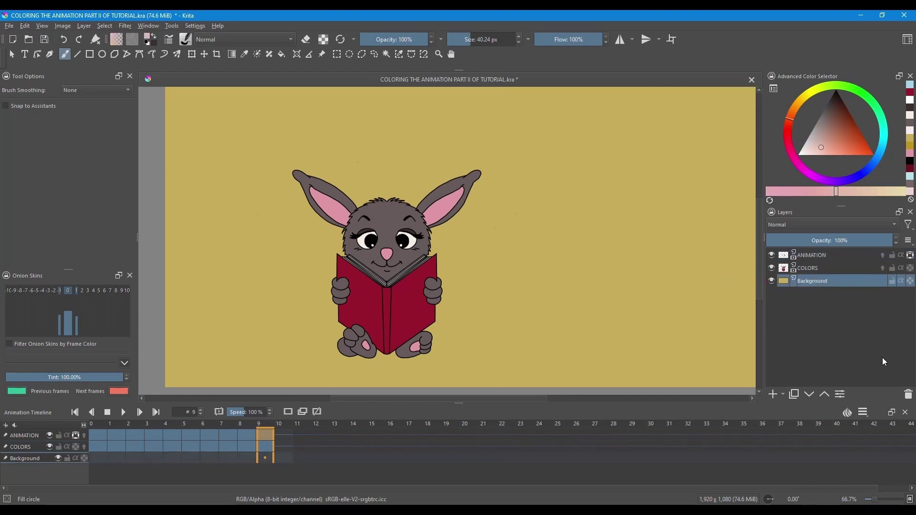
key("shift+BackSpace")
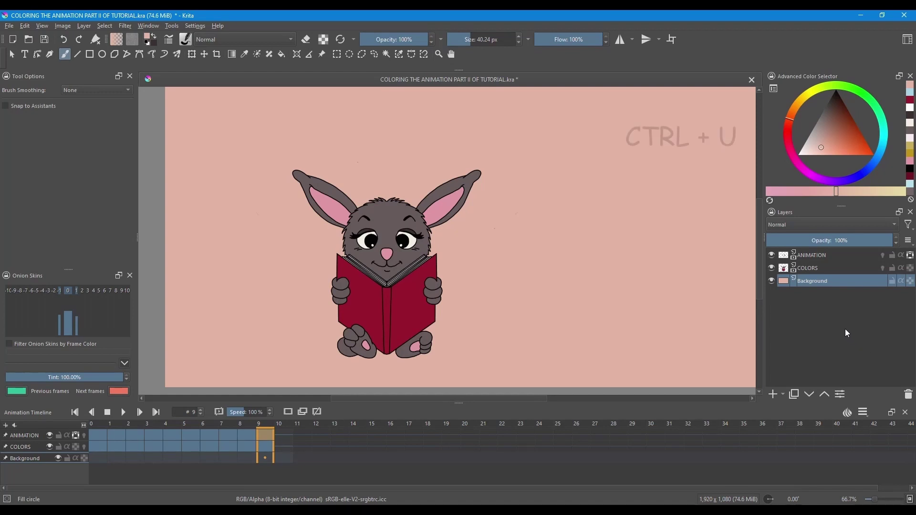
Darken the pink background with a Lightness of -18 in the HSV adjustment
key("ctrl+u")
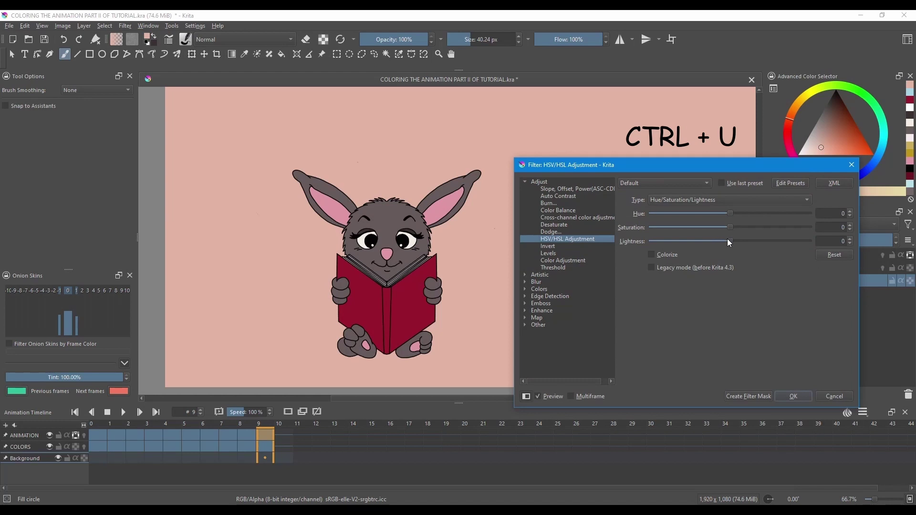
mouse_move(726, 239)
left_mouse_down()
mouse_move(700, 242)
mouse_move(715, 243)
left_mouse_up()
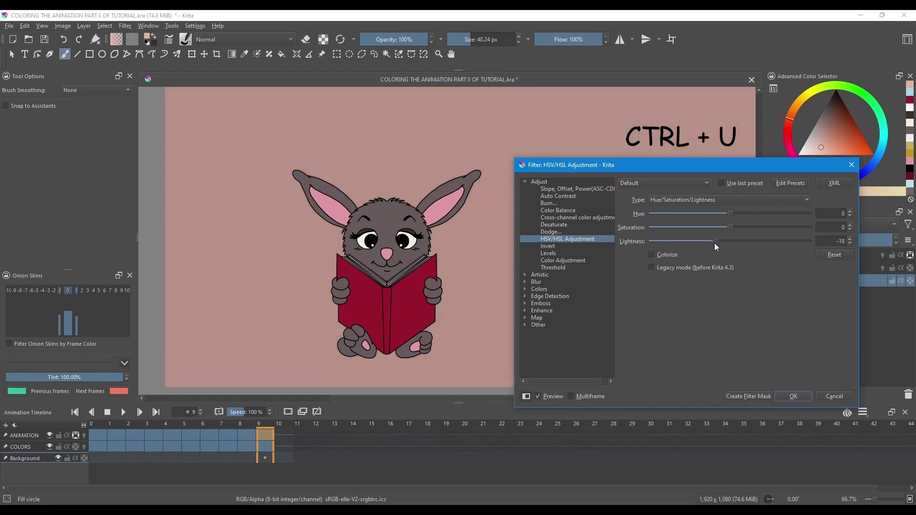
left_click(782, 396)
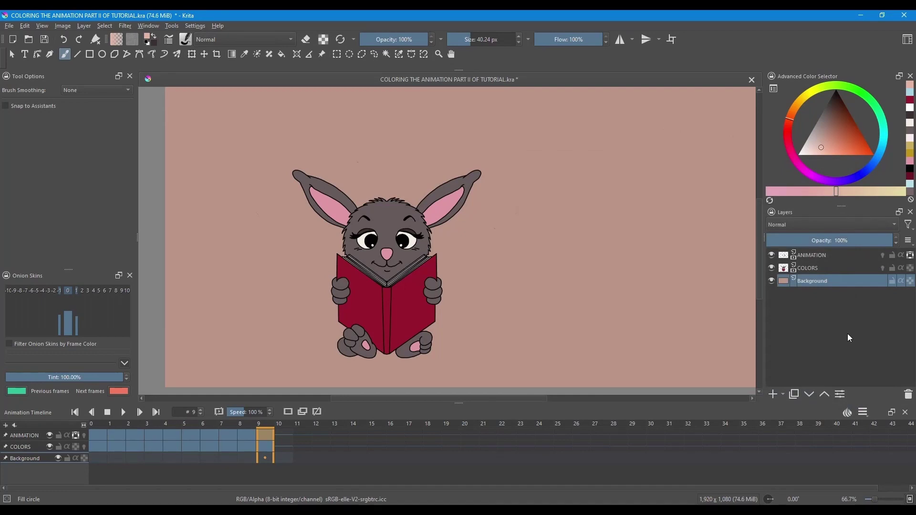
Add a new layer named ENVIRONMENT above Background
left_click(774, 395)
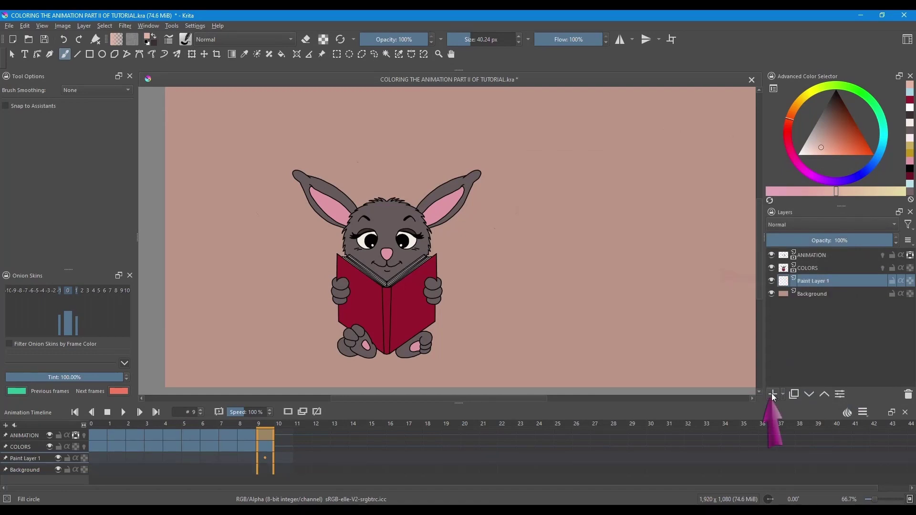
double_click(806, 280)
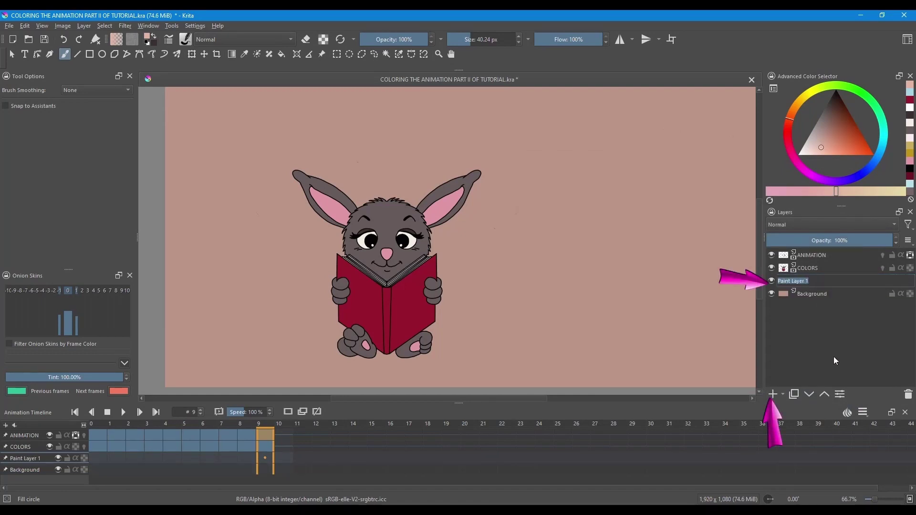
type("ENVIRONMENT")
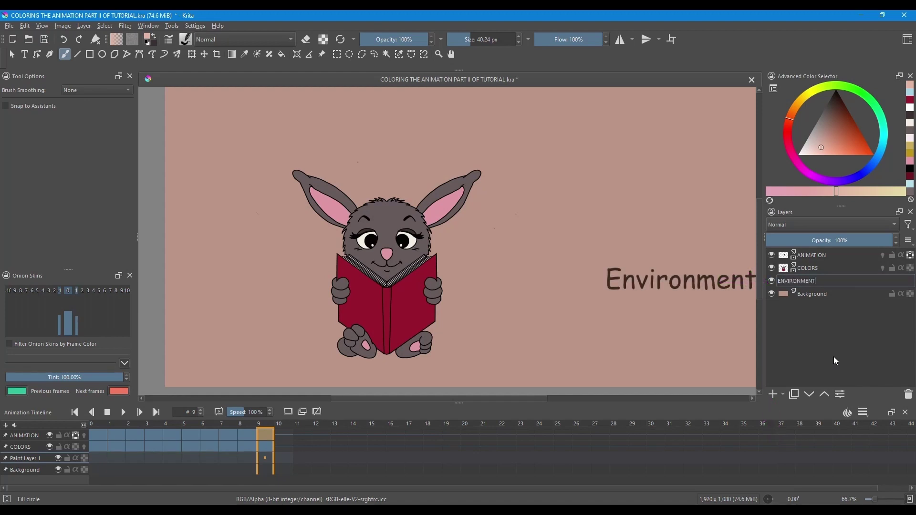
key("Return")
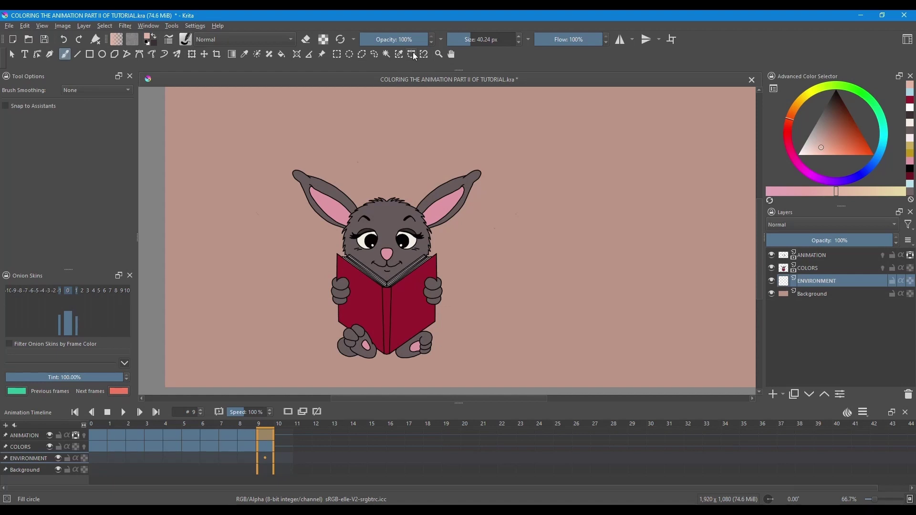
With a thin black brush, outline two clouds near the top of the canvas
left_click(482, 38)
scroll(482, 38, "down", 5)
key("d")
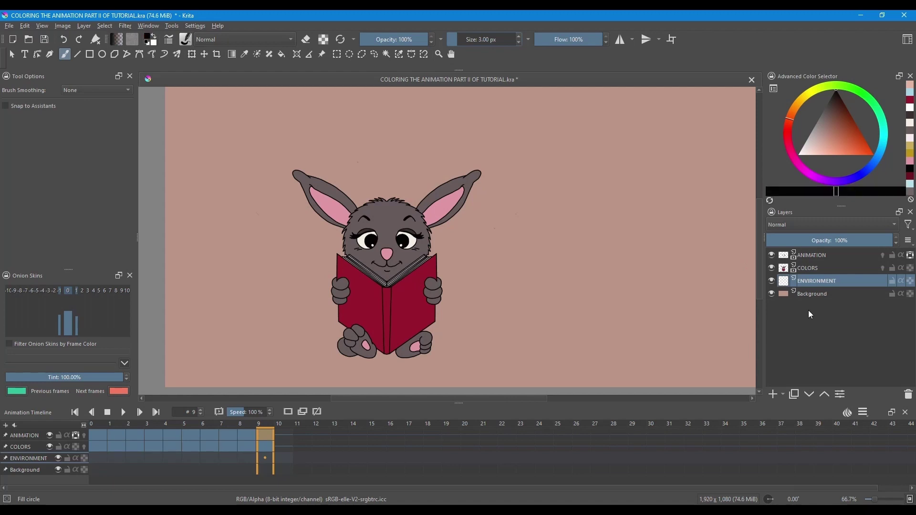
left_click_drag(514, 120, 492, 132)
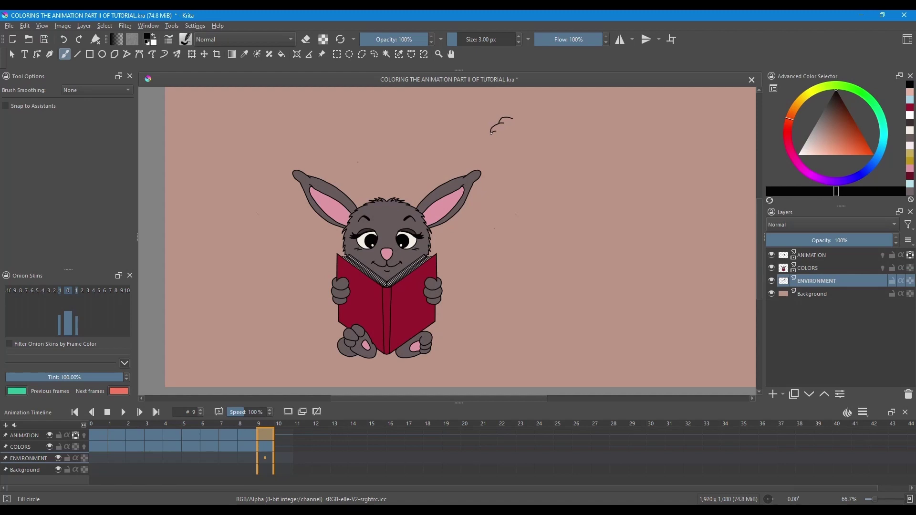
mouse_move(368, 118)
left_mouse_down()
mouse_move(346, 125)
mouse_move(350, 136)
mouse_move(376, 134)
left_mouse_up()
Draw a flower with stem and leaves left of the rabbit, plus grass tufts around it
left_click_drag(252, 354, 234, 259)
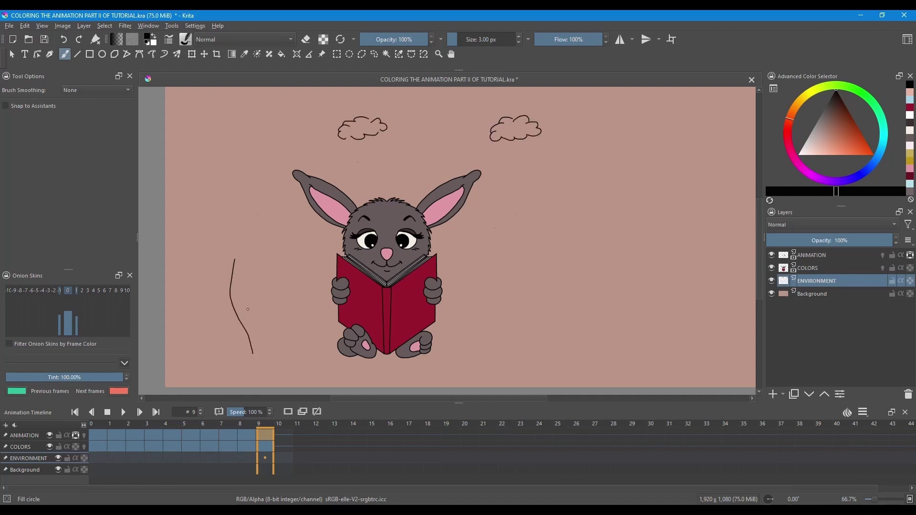
mouse_move(237, 311)
left_mouse_down()
mouse_move(246, 280)
mouse_move(257, 310)
left_mouse_up()
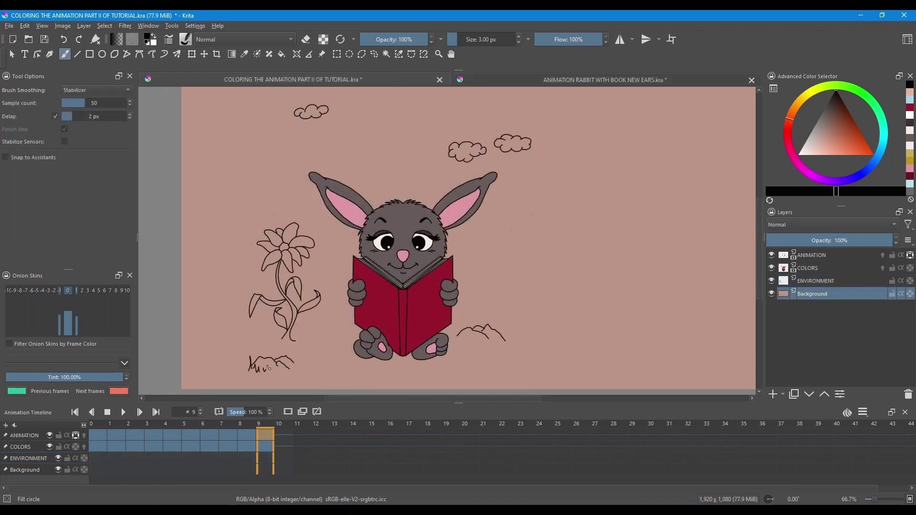
left_click_drag(268, 370, 299, 365)
mouse_move(457, 329)
left_mouse_down()
mouse_move(492, 345)
mouse_move(514, 336)
left_mouse_up()
left_click_drag(486, 372, 507, 367)
mouse_move(273, 345)
left_mouse_down()
mouse_move(308, 329)
mouse_move(335, 344)
left_mouse_up()
left_click(821, 282, "ctrl")
left_click(822, 282, "ctrl")
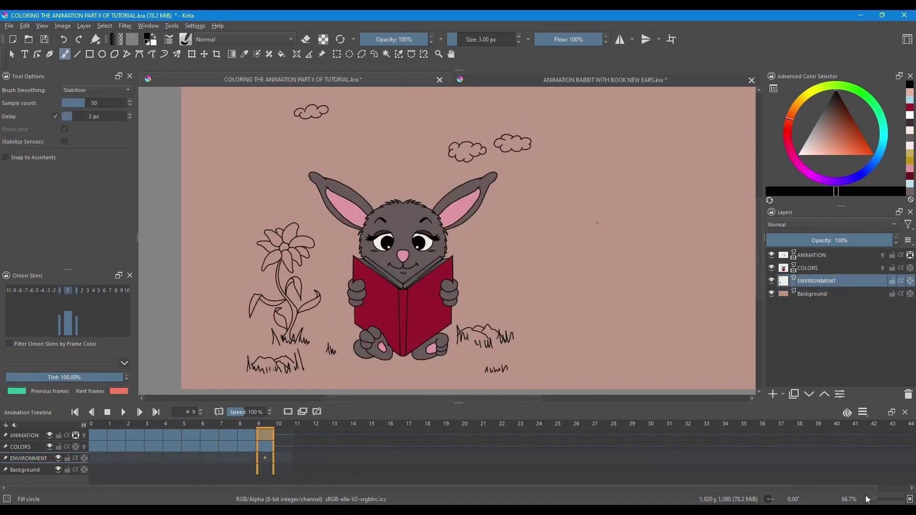
Add a new layer named COLOR ENVIRONMENT above Background
left_click(773, 394)
double_click(813, 296)
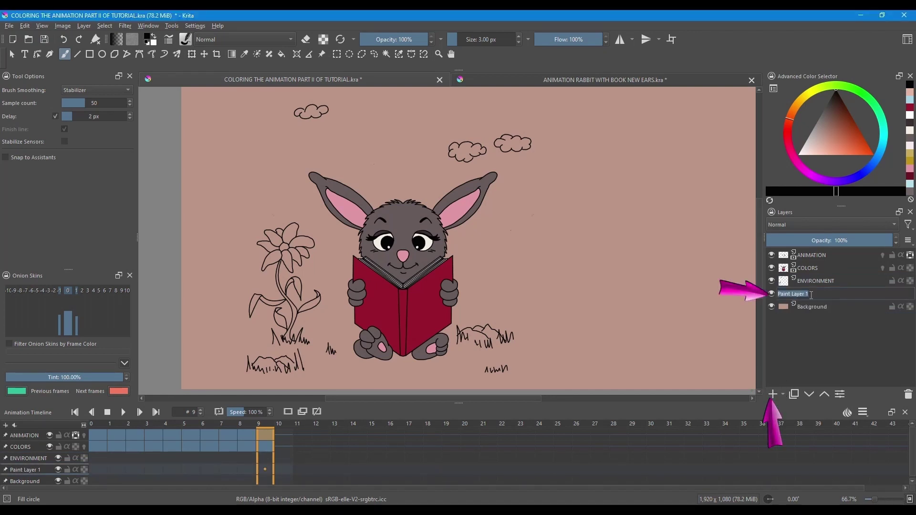
type("COLOR")
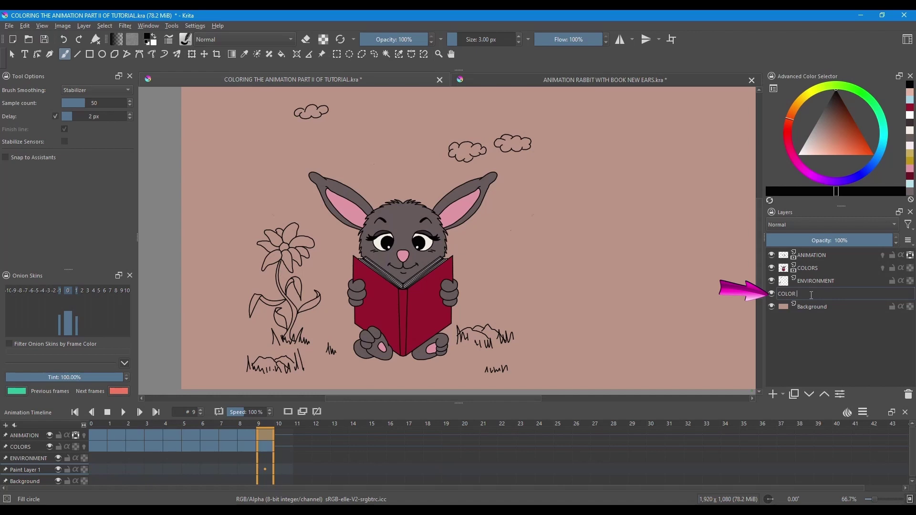
type(" ENVIRONMENT")
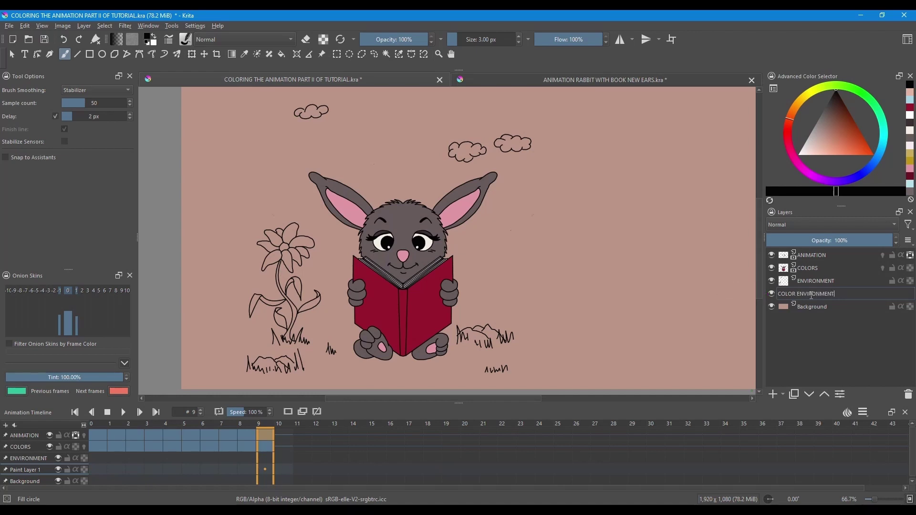
key("Return")
scroll(270, 315, "up", 3)
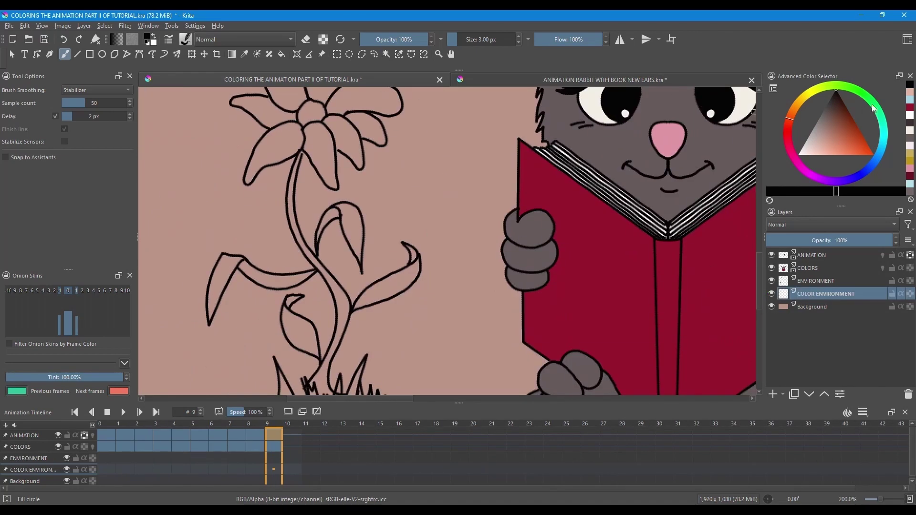
Fill the flower's leaves green, then colour its centre and make the petals white
left_click(841, 108)
left_click(387, 54)
left_click(330, 217)
left_click(411, 253)
left_click(294, 300)
left_click(281, 285)
scroll(282, 285, "down", 3)
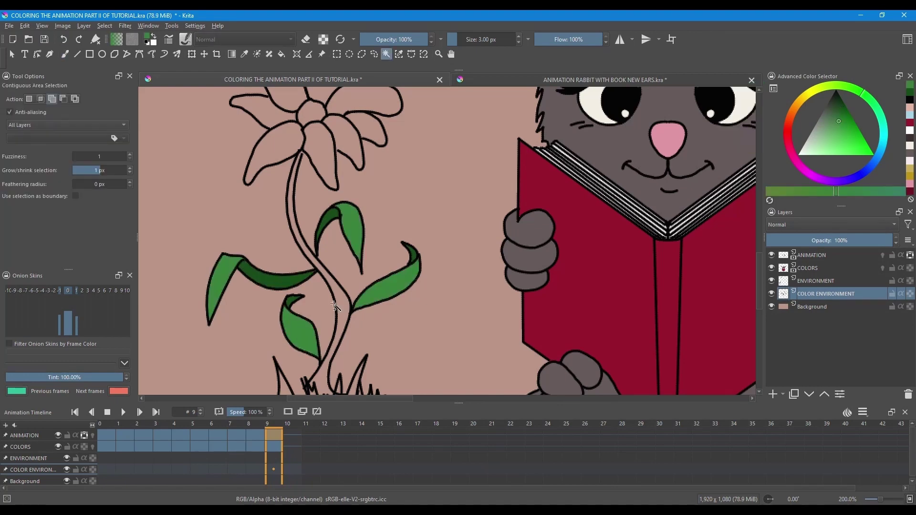
left_click(303, 191)
left_click(272, 164)
scroll(530, 249, "up", 3)
Select the flower stem area, then select and fill the three clouds white
left_click(836, 91)
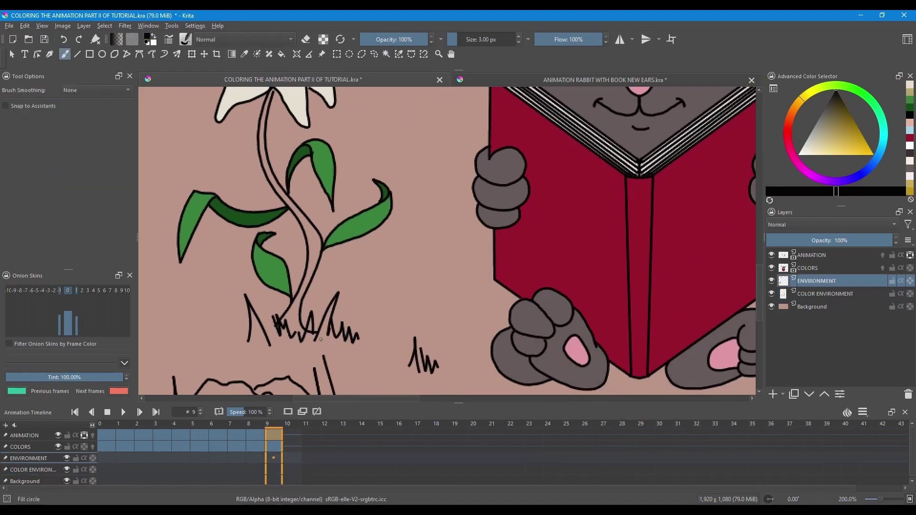
left_click(297, 329)
key("b")
scroll(362, 201, "down", 3)
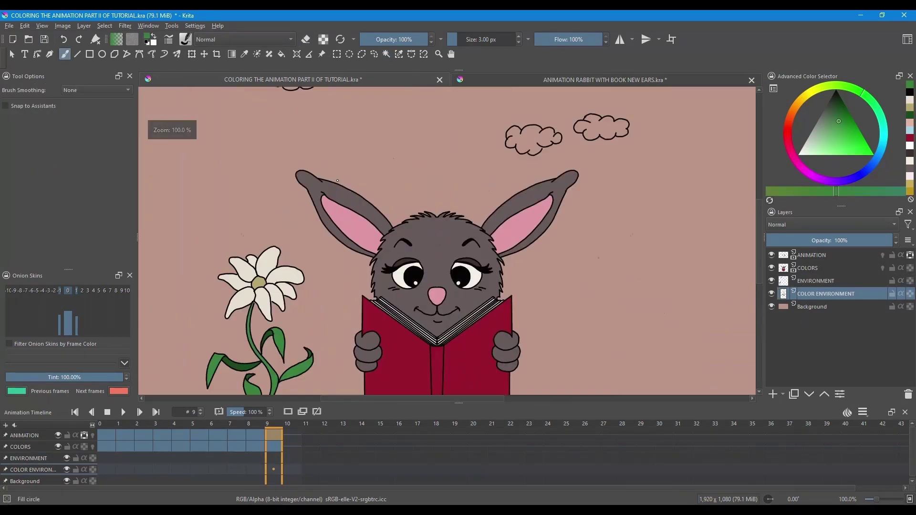
left_click(387, 54)
left_click(283, 194)
left_click(517, 254)
left_click(585, 242)
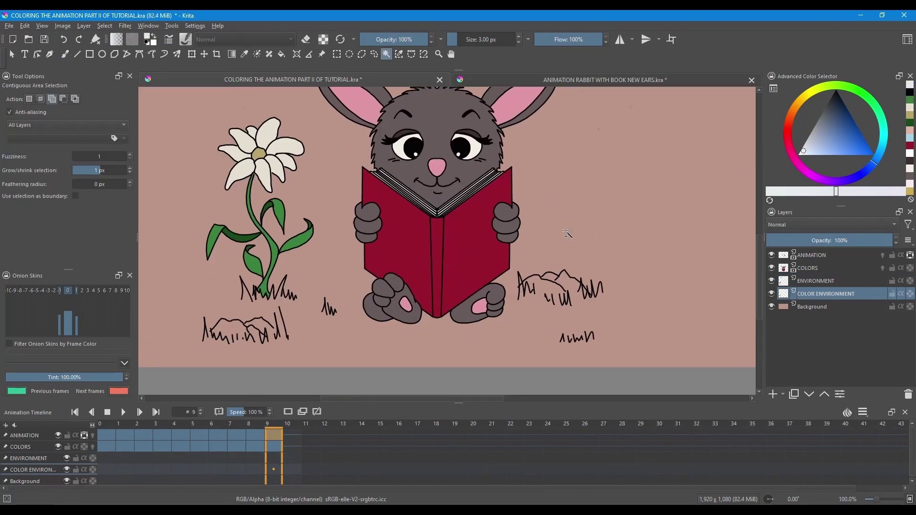
Brush grass strokes around the rocks and play the animation to preview it
scroll(481, 322, "up", 5)
key("b")
left_click_drag(554, 356, 566, 384)
scroll(481, 323, "down", 4)
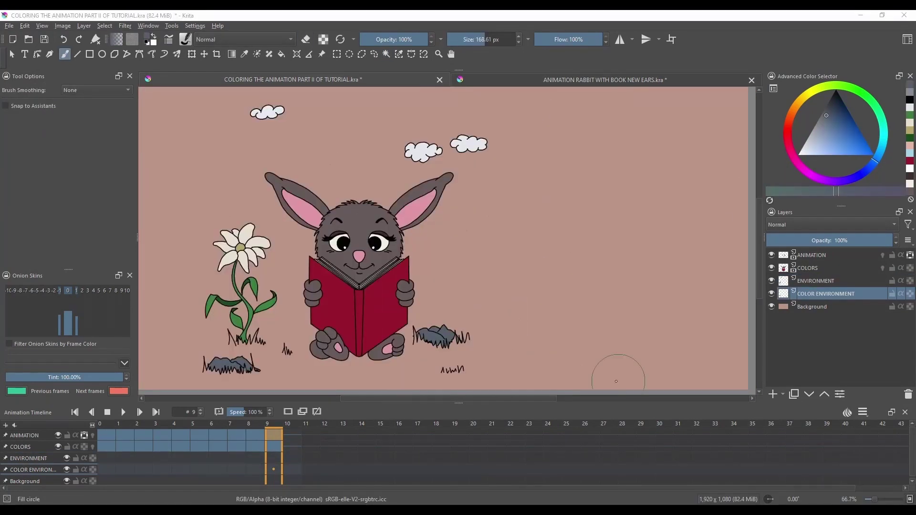
left_click(123, 412)
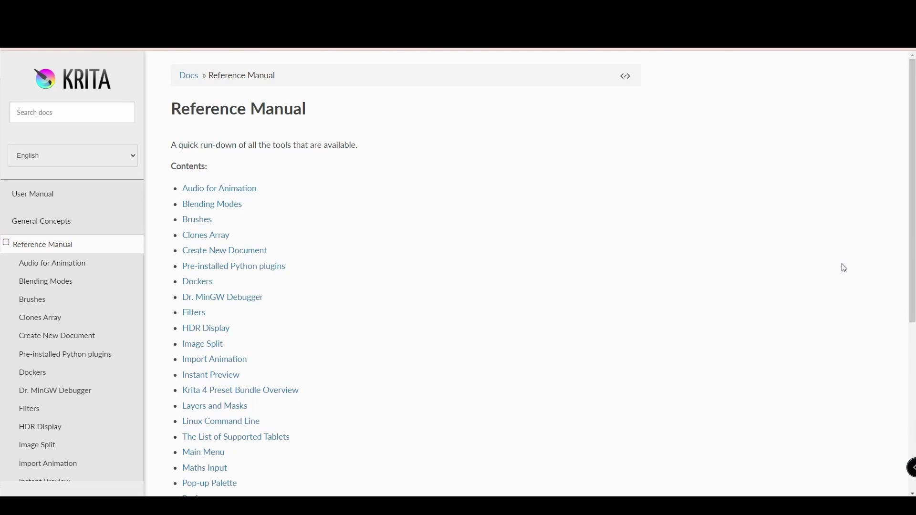
Open the Render Animation page from Krita's Reference Manual
scroll(433, 287, "down", 2)
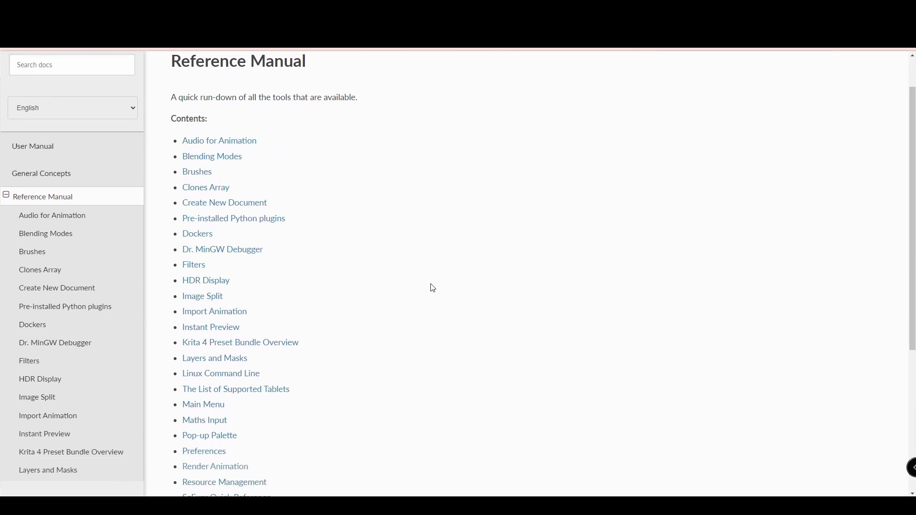
scroll(429, 286, "down", 1)
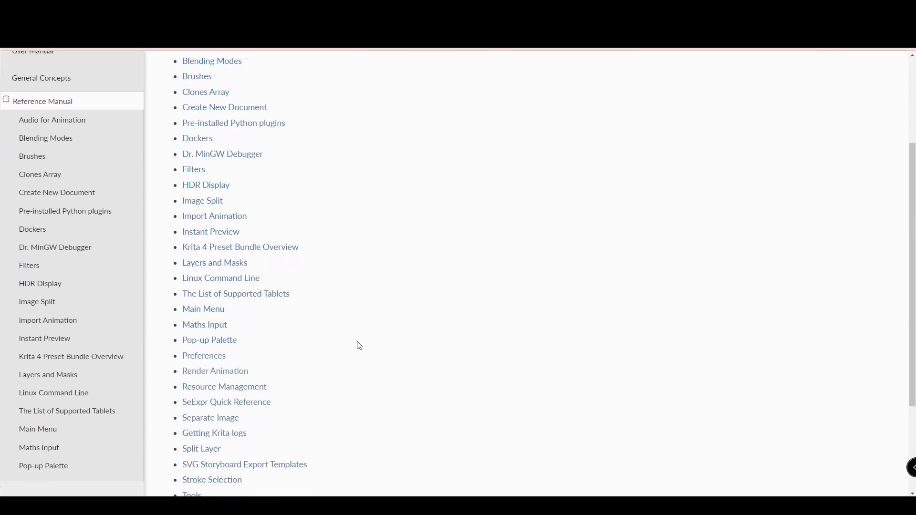
left_click(234, 375)
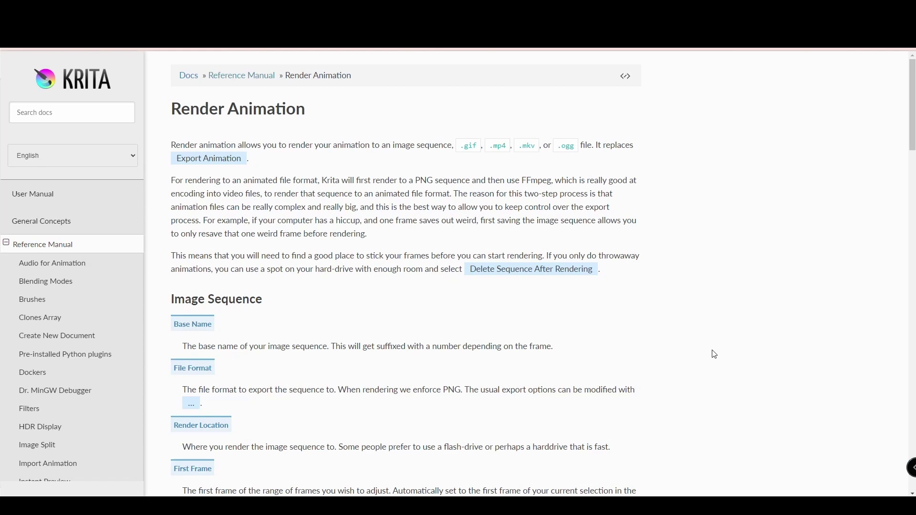
Scroll to the animation-export setup section and follow the link to the Windows FFmpeg download page
scroll(714, 352, "down", 3)
scroll(709, 356, "down", 4)
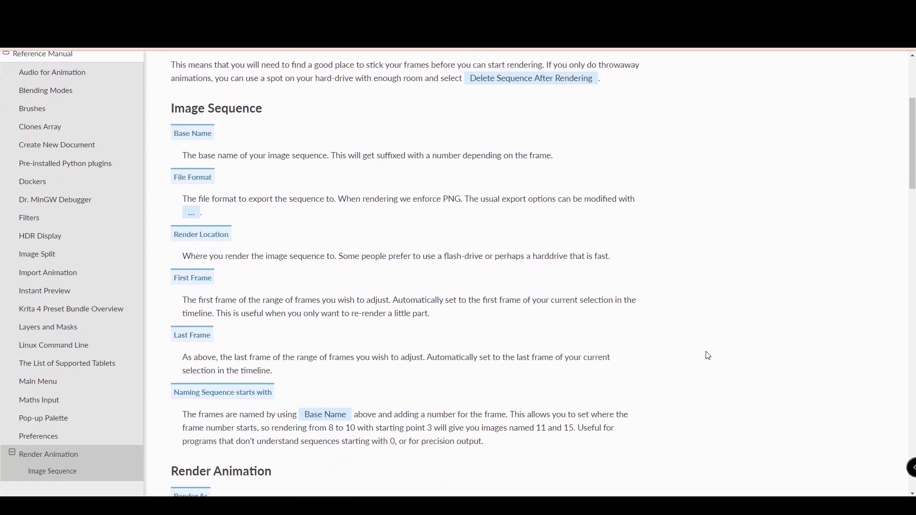
scroll(706, 357, "down", 4)
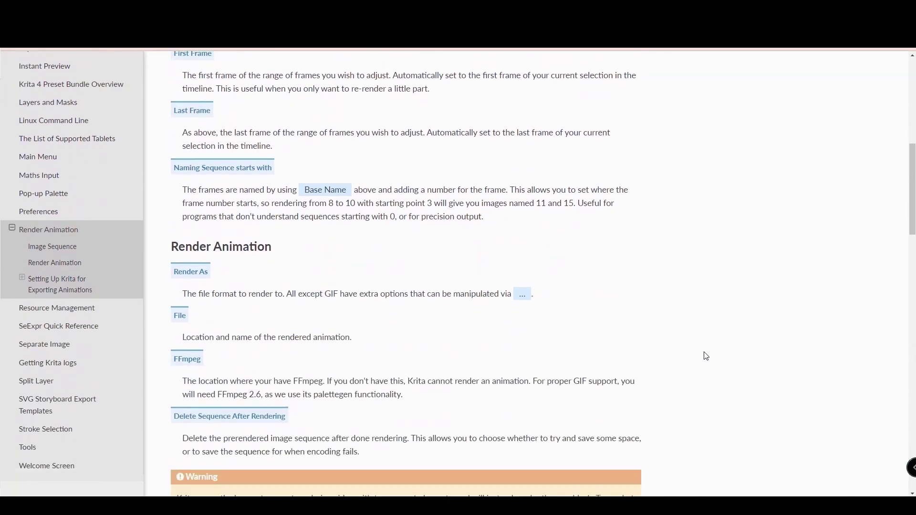
scroll(707, 356, "down", 4)
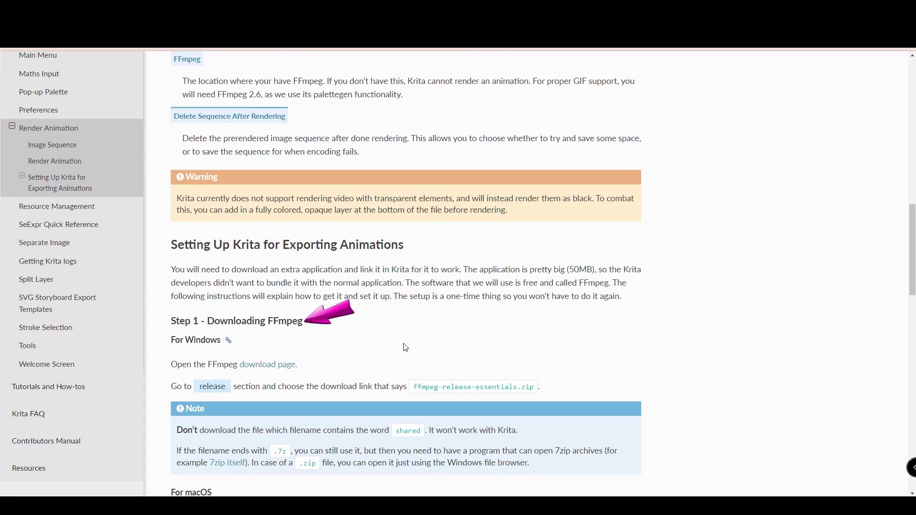
left_click(265, 365)
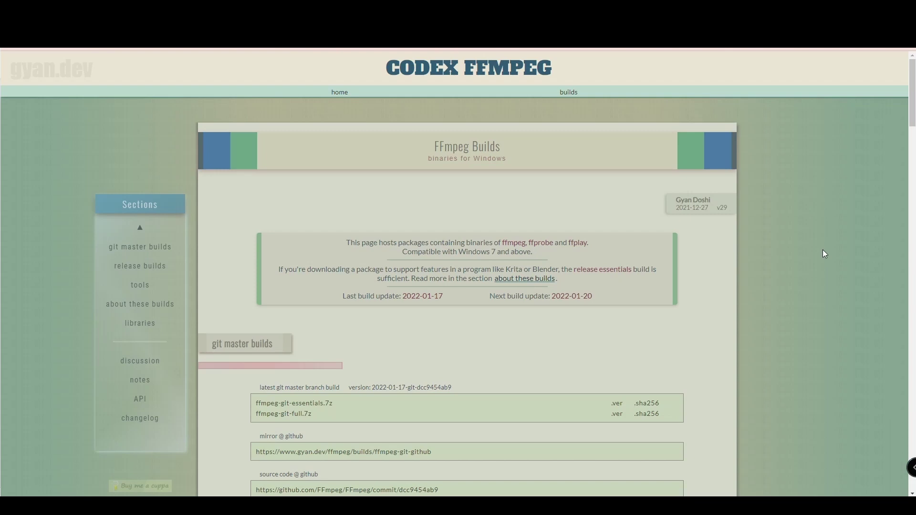
Download the ffmpeg-release-essentials.zip build from the CODEX FFmpeg release builds section
scroll(540, 347, "down", 6)
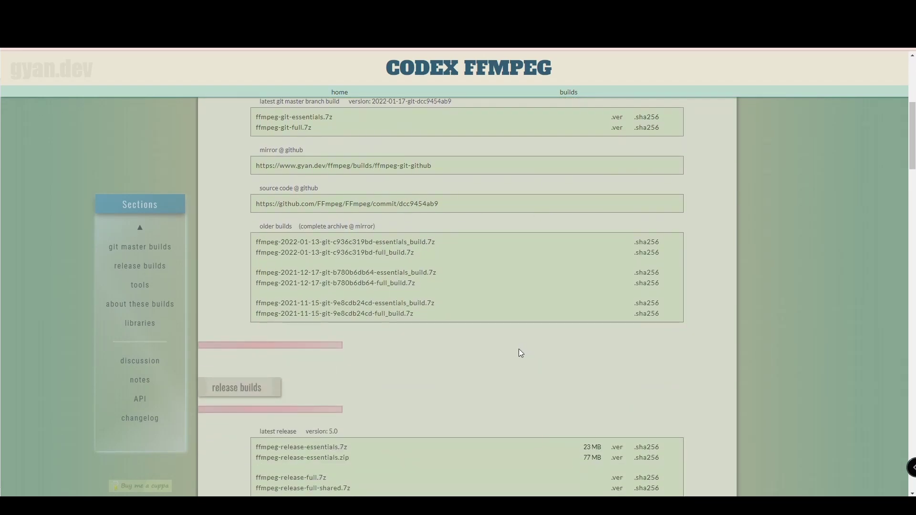
scroll(520, 353, "down", 3)
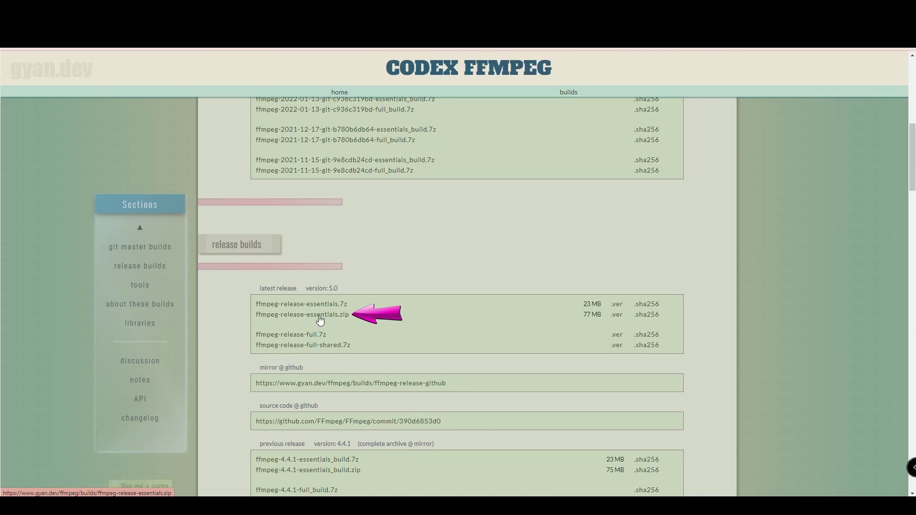
left_click(320, 319)
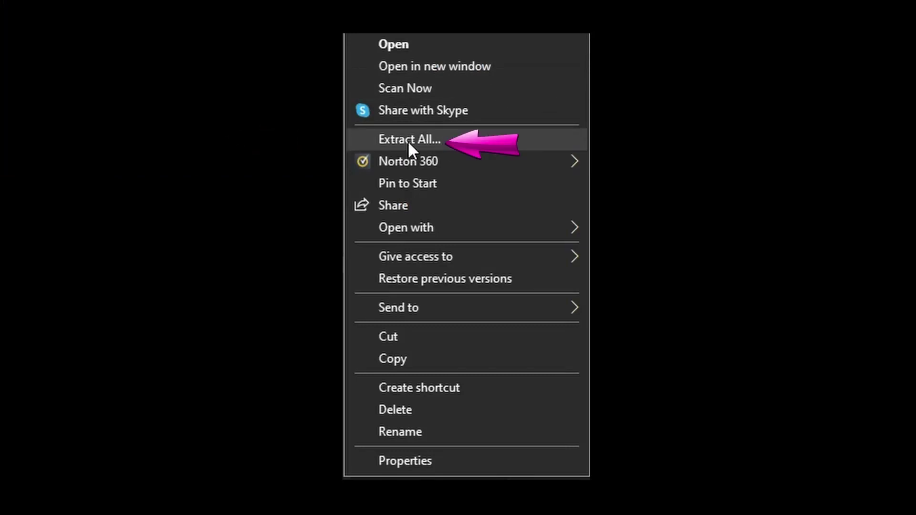
Extract the downloaded FFmpeg essentials zip and open its bin folder containing ffmpeg.exe
left_click(437, 139)
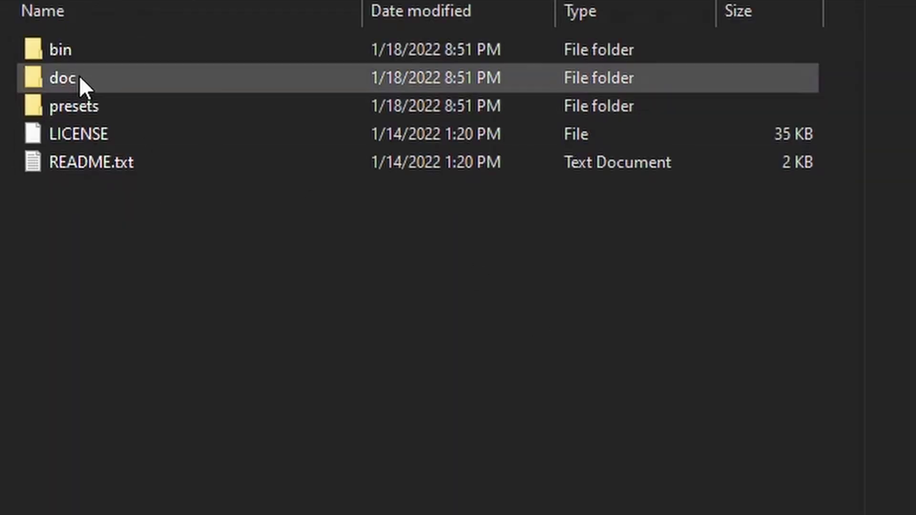
double_click(129, 48)
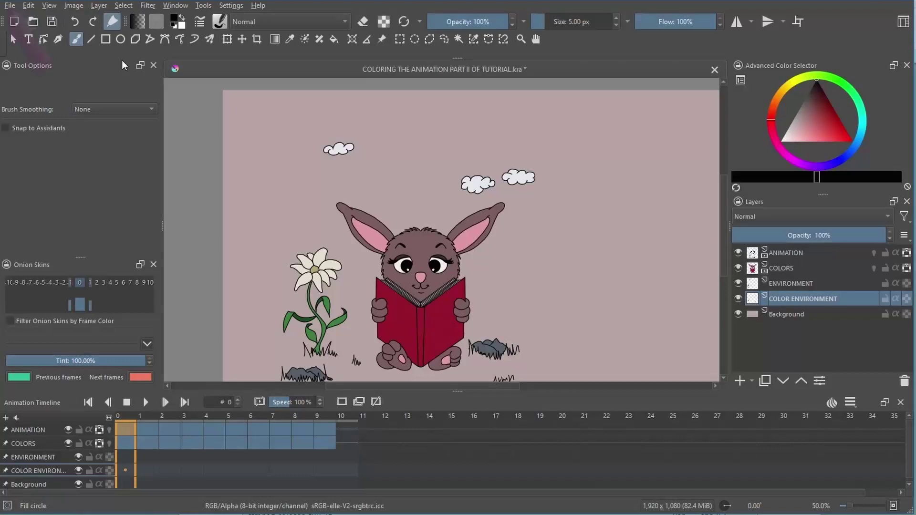
In Render Animation, set the FFmpeg location to ffmpeg-4.4.1-essentials_build\bin\ffmpeg.exe
left_click(10, 5)
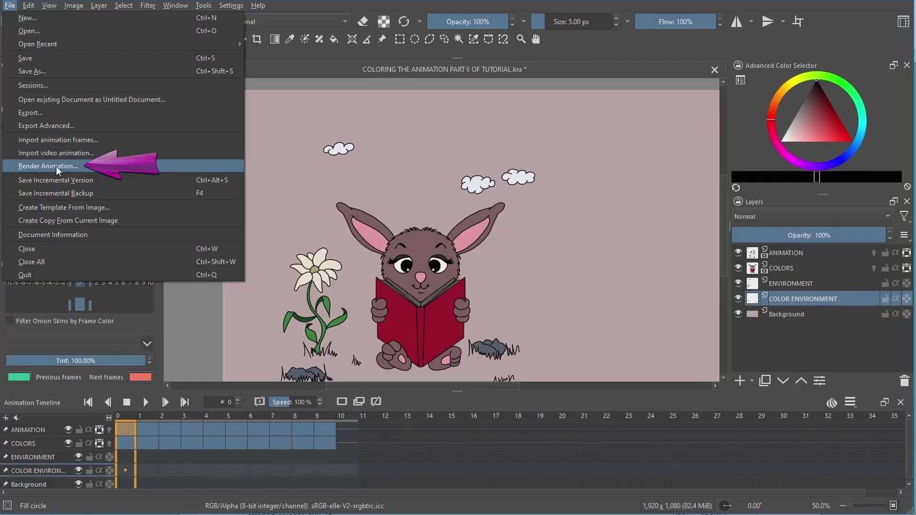
left_click(55, 166)
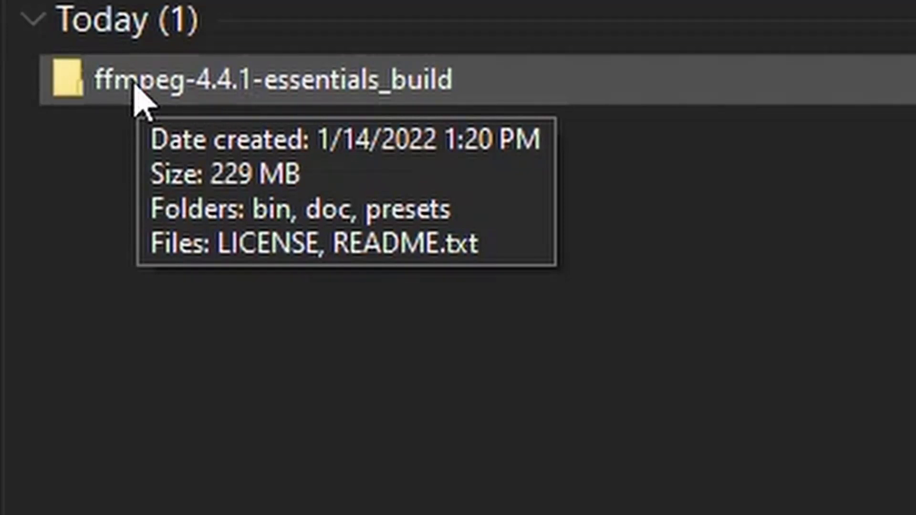
double_click(163, 88)
double_click(128, 27)
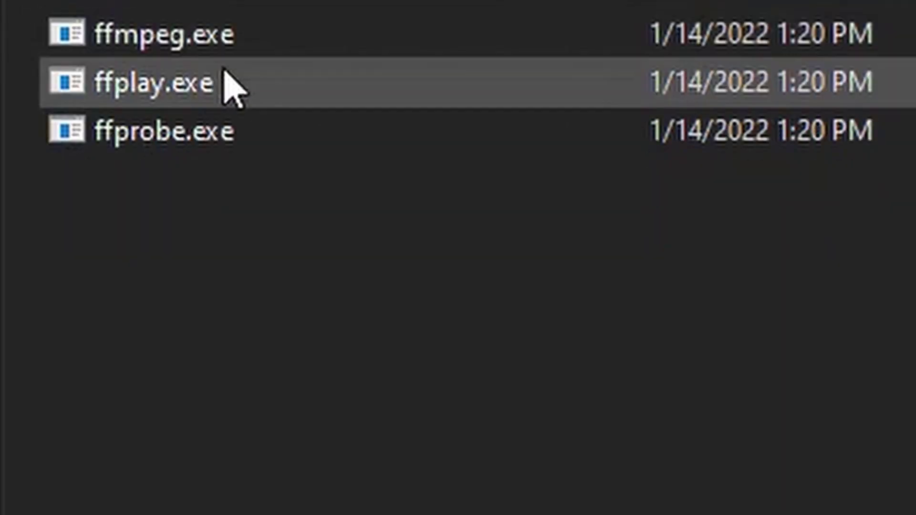
left_click(196, 41)
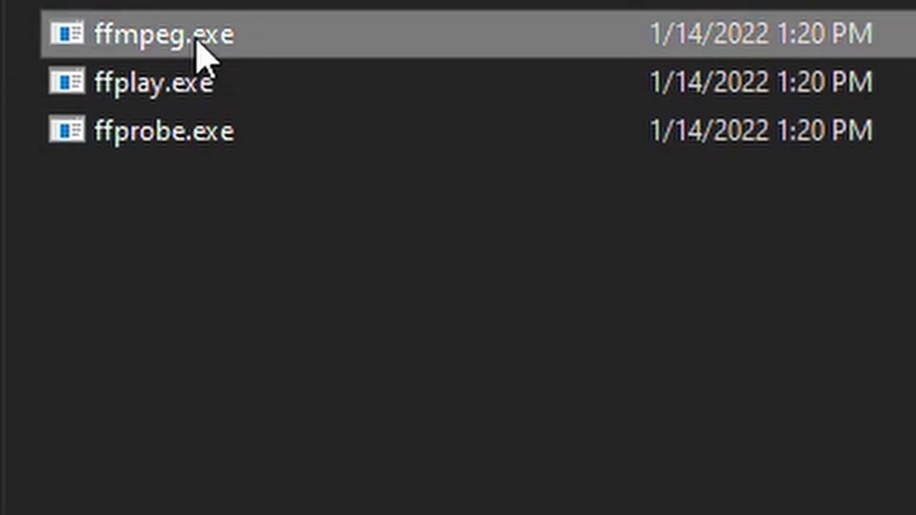
double_click(196, 41)
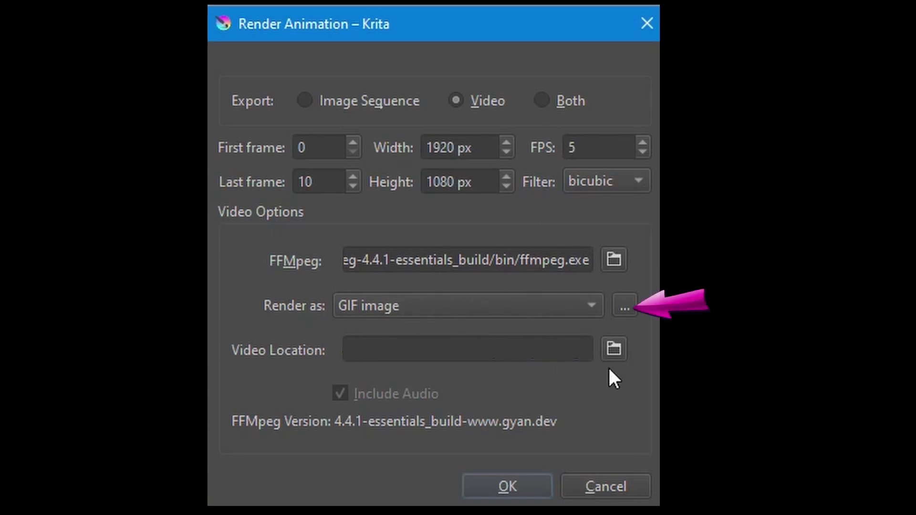
Choose GIF image as the Render as format in the Render Animation dialog
left_click(544, 305)
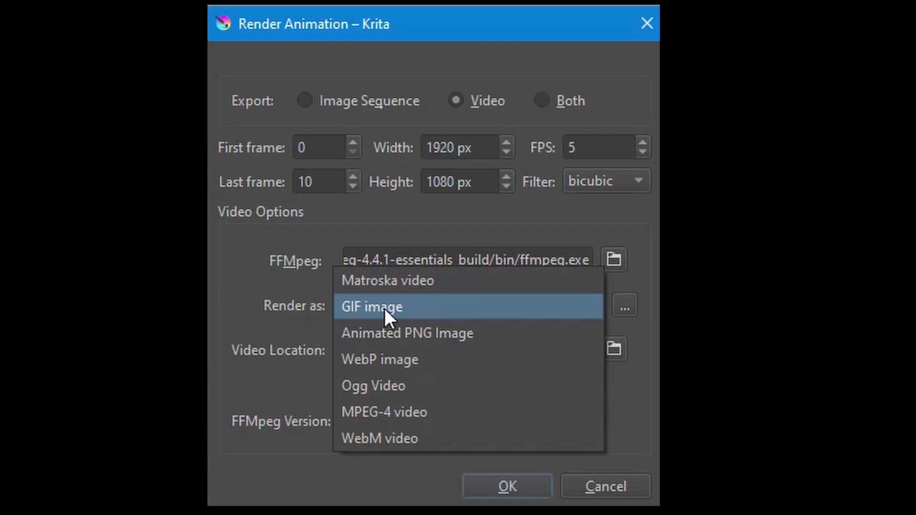
left_click(417, 310)
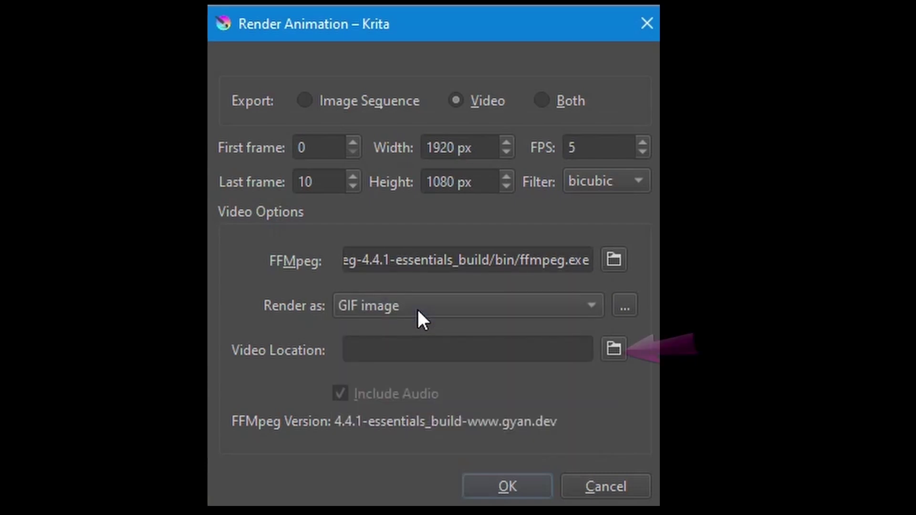